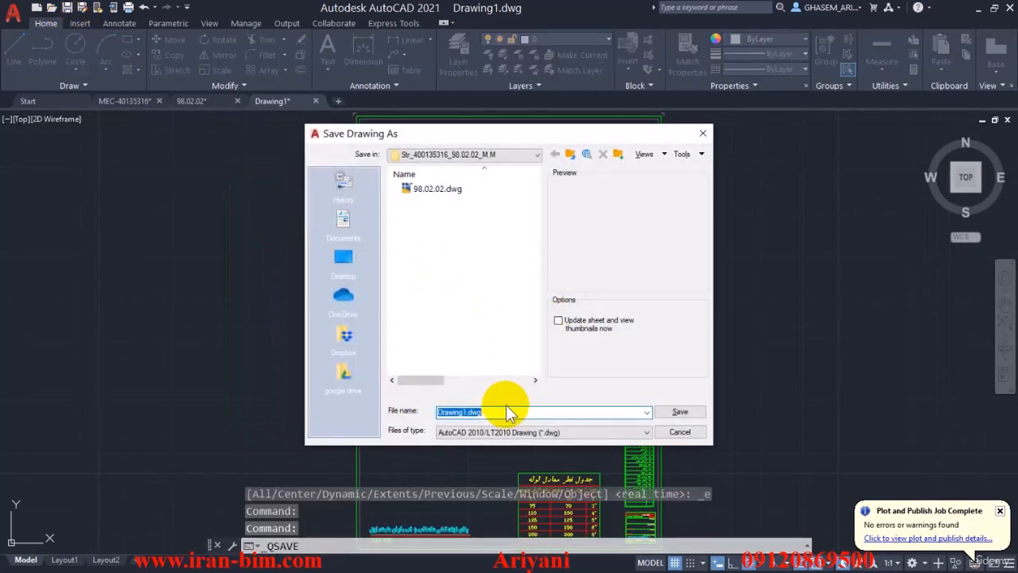
# Save the drawing as REVISION-V1 in the Str_400135316_98.02.02_M.M folder.
pyautogui.write('REVI')
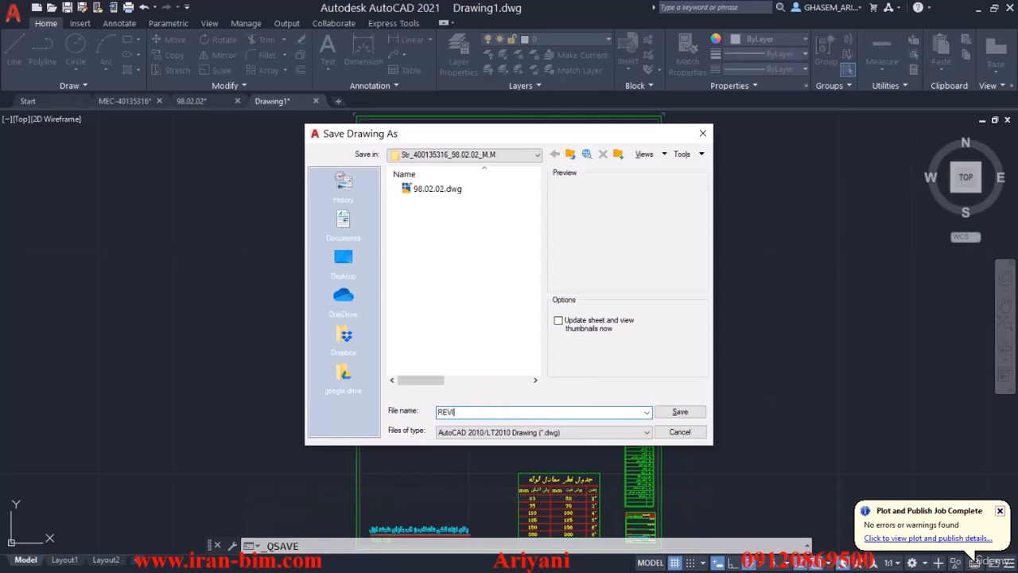
pyautogui.write('SION-V1')
pyautogui.press('Return')
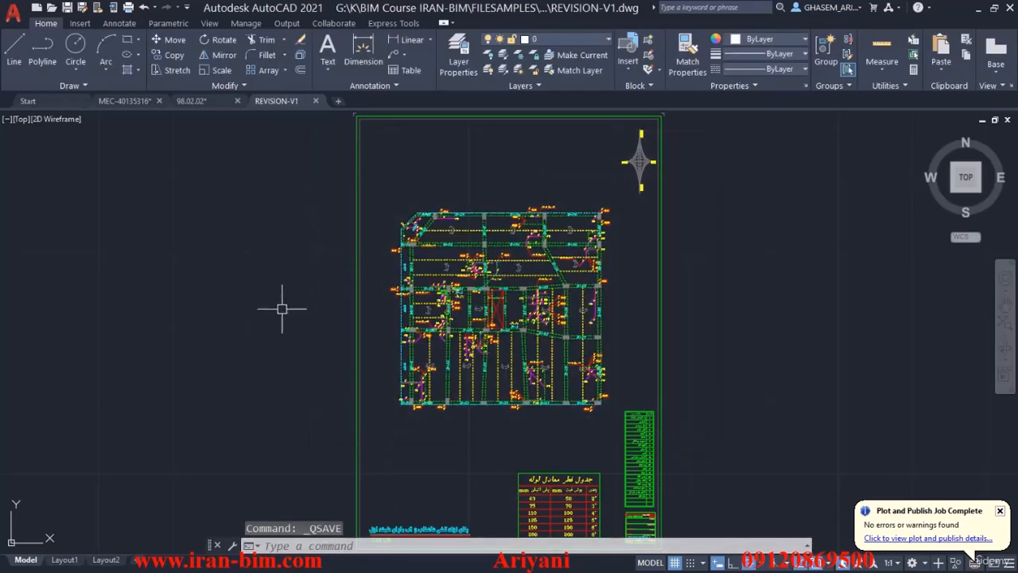
# Start plotting the model and apply the previous plot's page setup.
pyautogui.hotkey('ctrl', 'p')
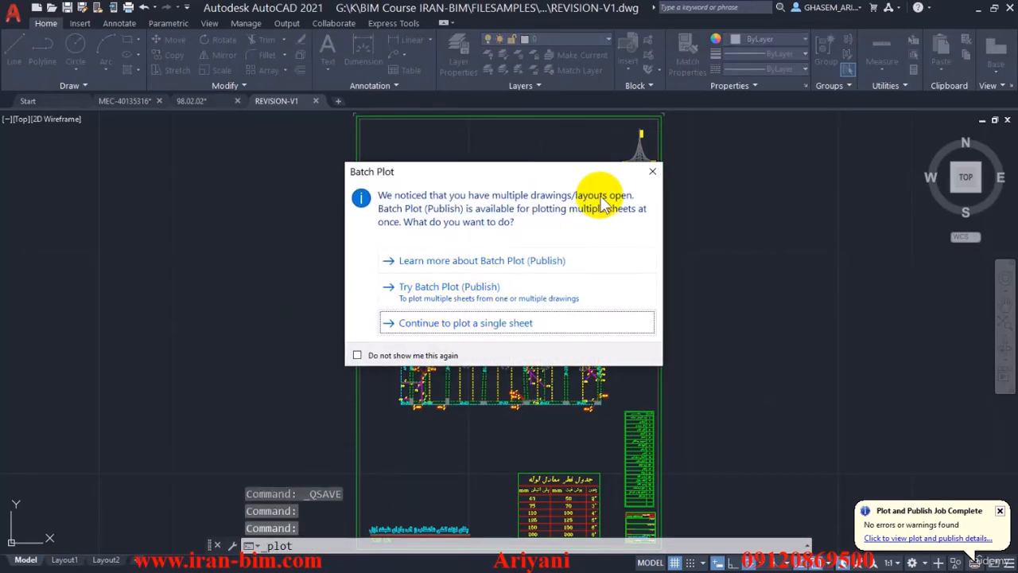
pyautogui.click(653, 171)
pyautogui.click(466, 159)
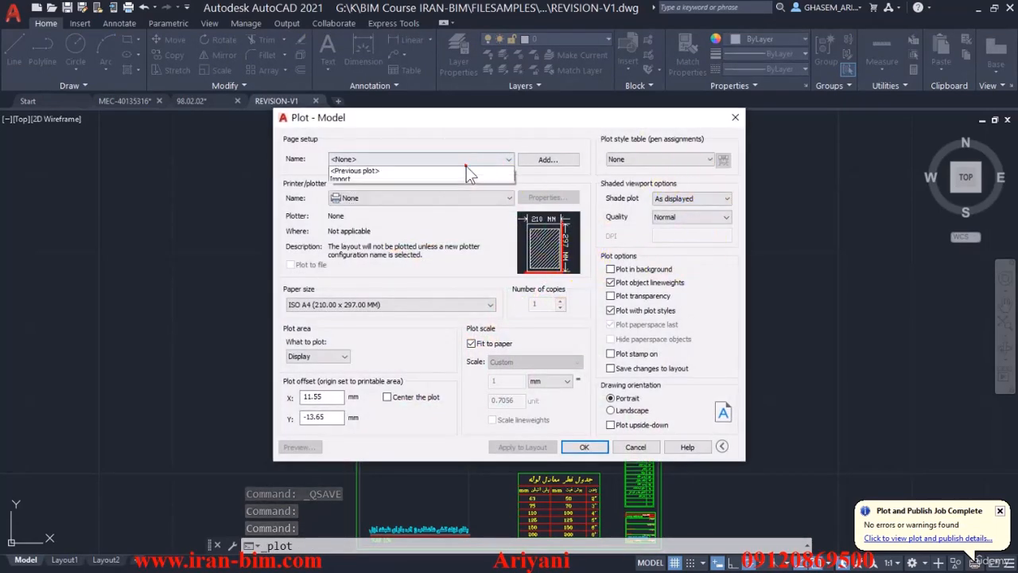
pyautogui.click(390, 177)
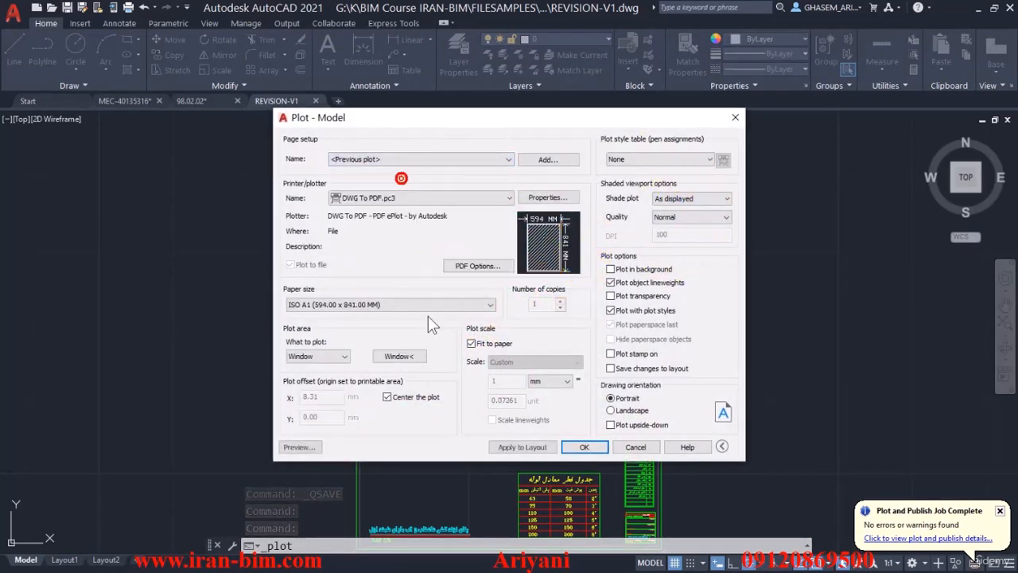
# Define the plot window from the sheet frame's upper-right corner to its lower-left corner.
pyautogui.click(401, 359)
pyautogui.scroll(2, 648, 214)
pyautogui.scroll(3, 643, 197)
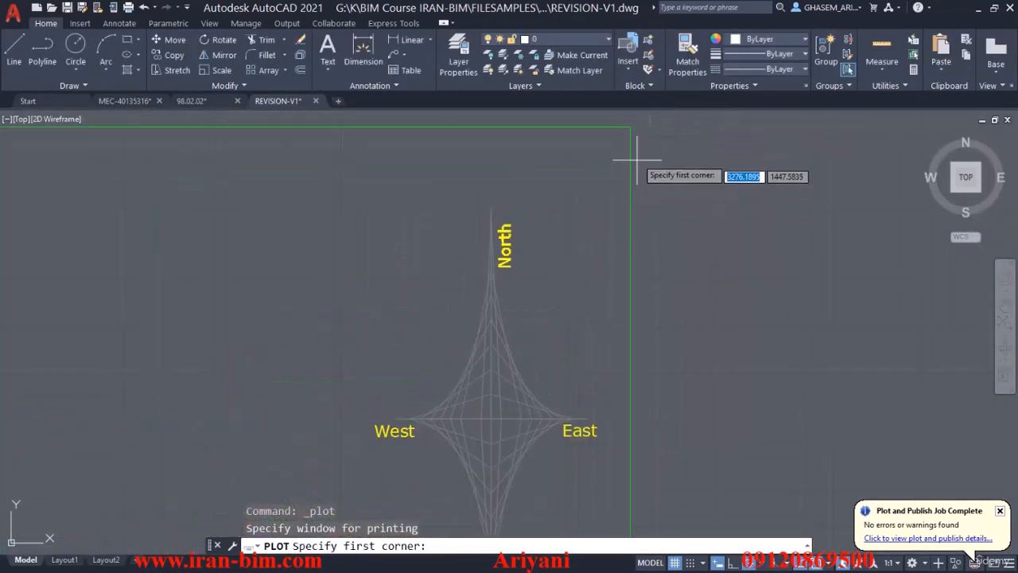
pyautogui.click(632, 126)
pyautogui.scroll(-5, 633, 183)
pyautogui.moveTo(488, 389); pyautogui.dragTo(506, 294, button='middle')
pyautogui.scroll(3, 485, 298)
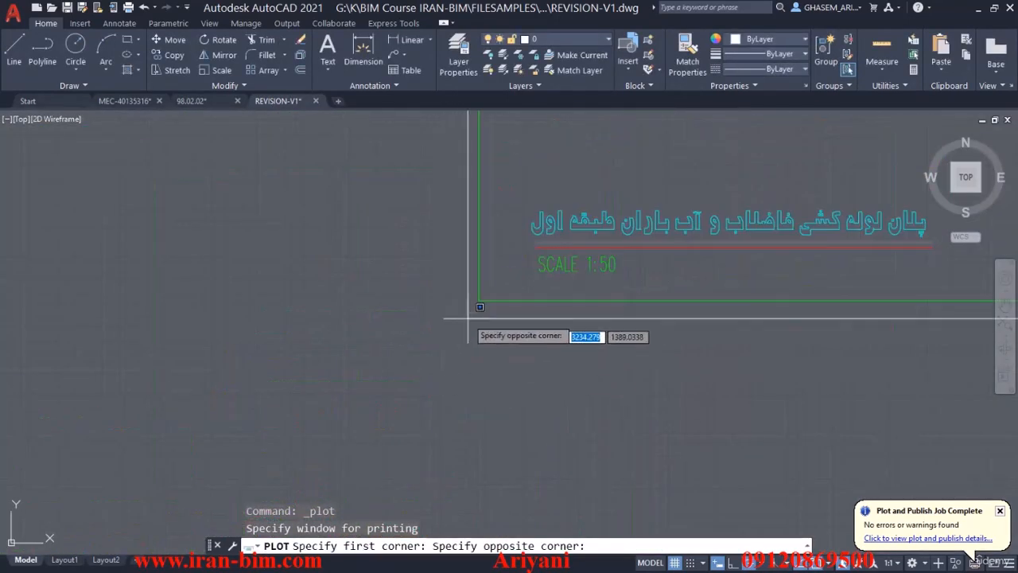
pyautogui.click(489, 248)
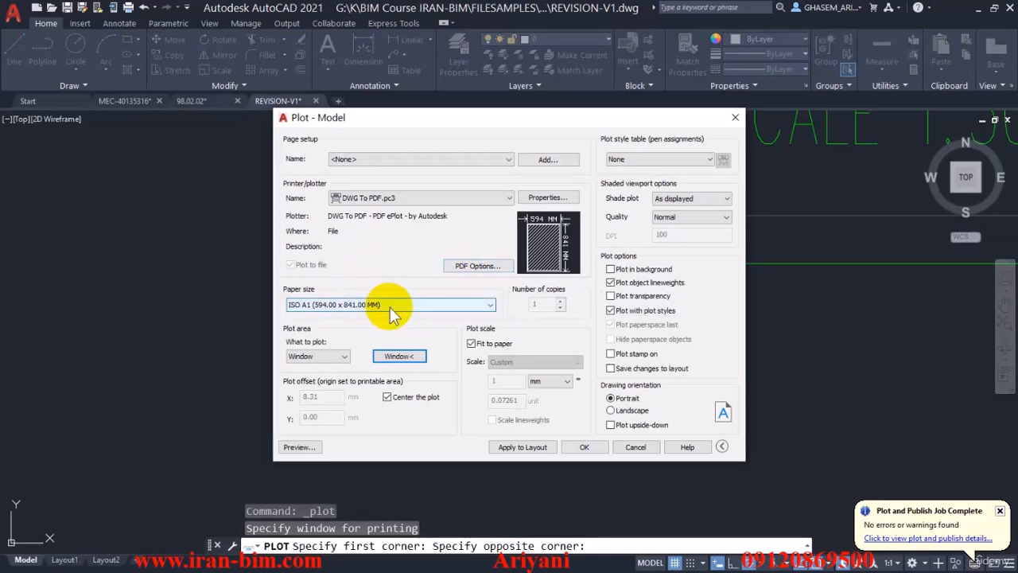
# Preview the plot and send it to the PDF plotter from the preview.
pyautogui.click(299, 446)
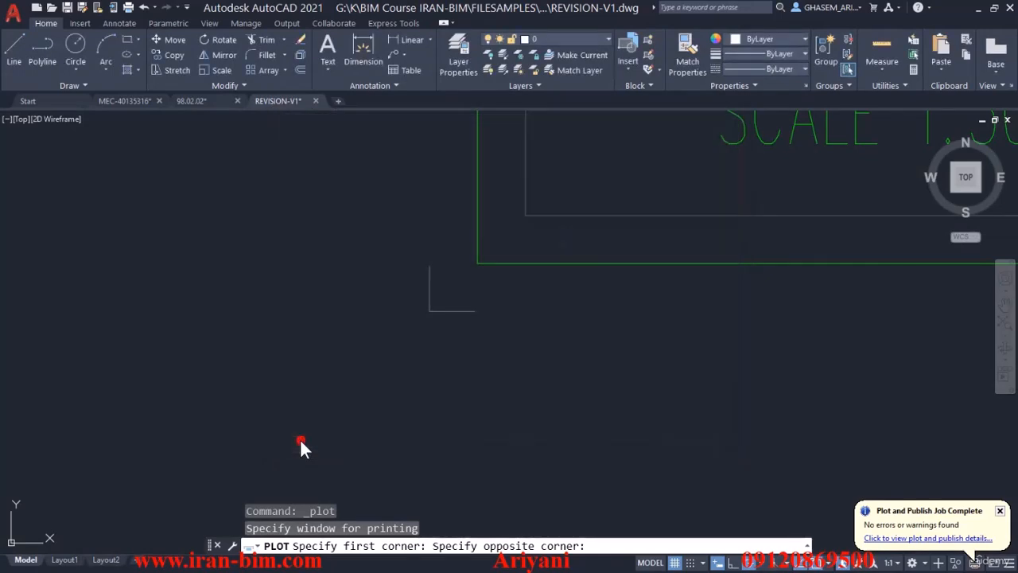
pyautogui.rightClick(493, 205)
pyautogui.click(506, 234)
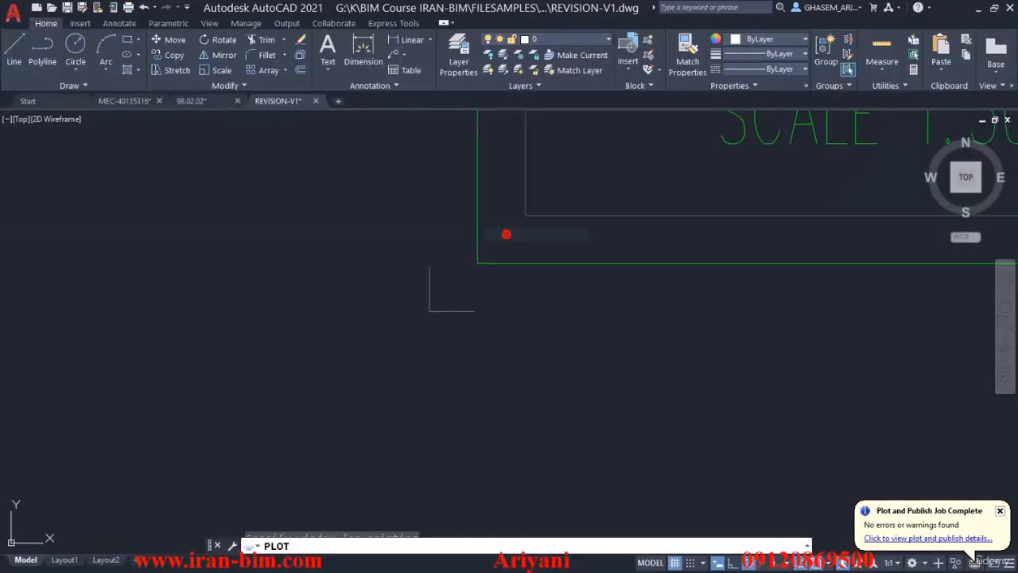
# Name the plot file LEVEL 1-REV1.pdf and save it in the LEVEL 1 folder.
pyautogui.click(442, 271)
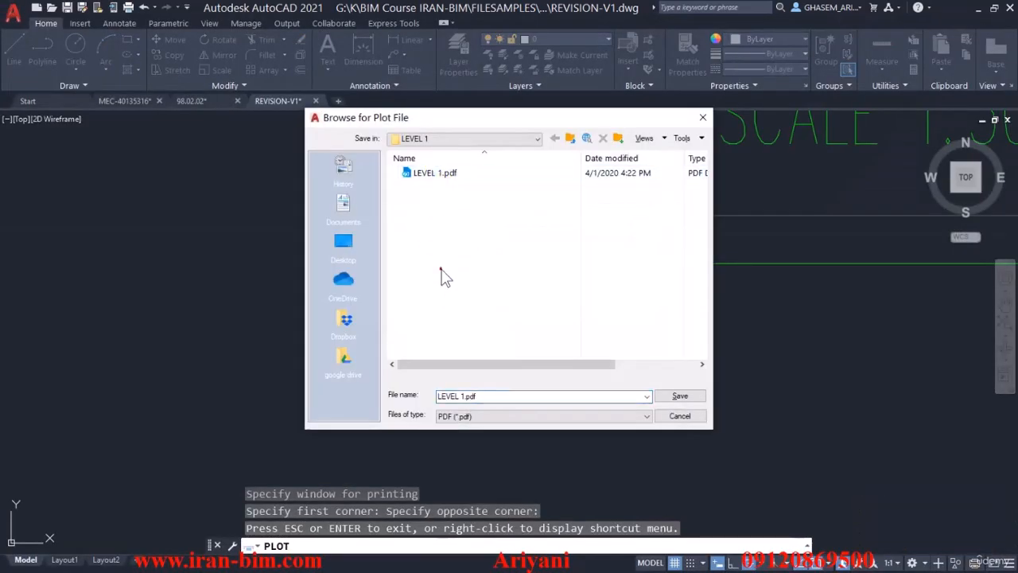
pyautogui.click(458, 401)
pyautogui.click(469, 405)
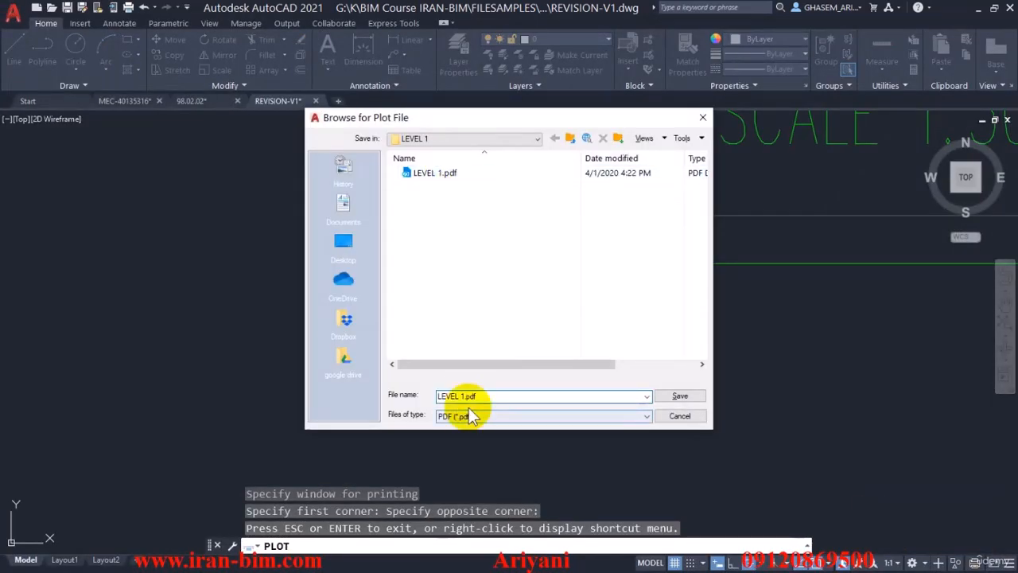
pyautogui.write('-')
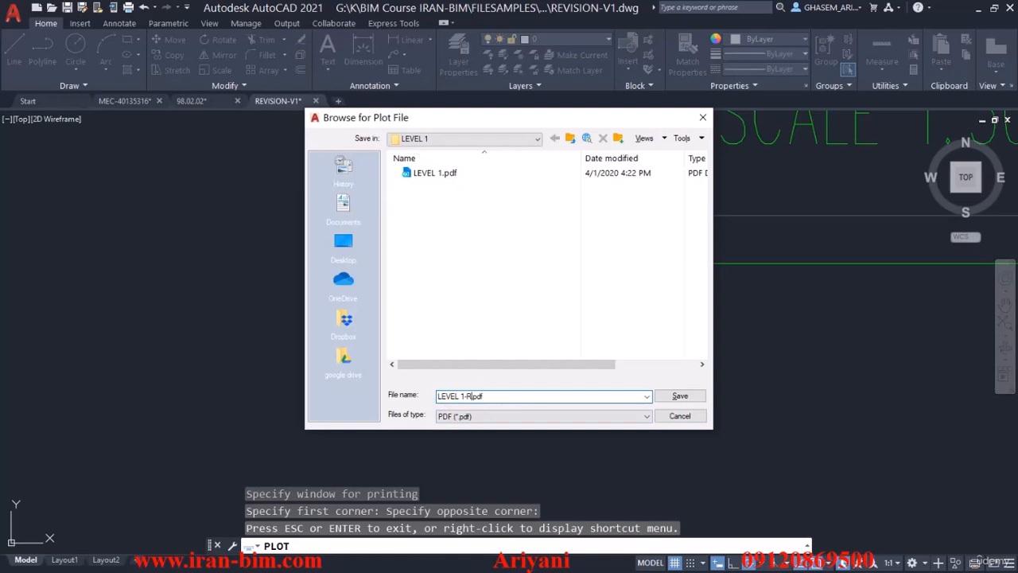
pyautogui.write('REV1')
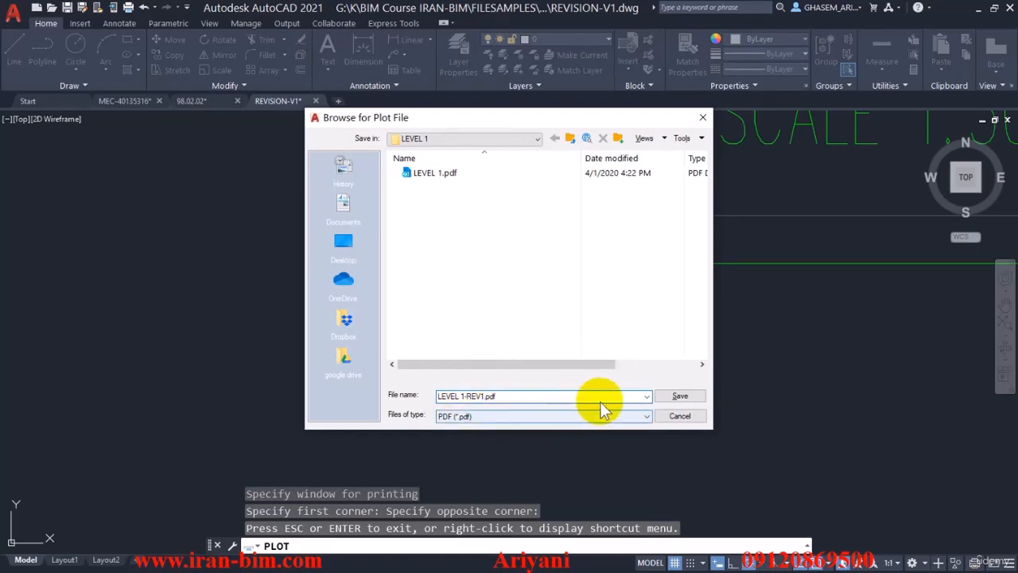
pyautogui.click(676, 396)
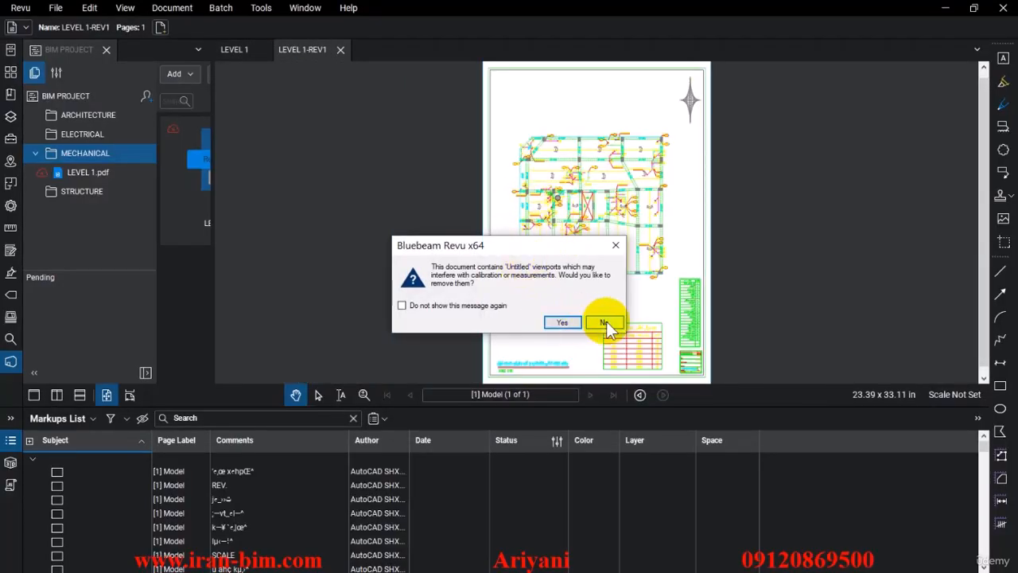
# In Bluebeam Revu, keep the untitled viewports, collapse the markups list to view the plotted sheet, and close LEVEL 1-REV1.
pyautogui.click(605, 322)
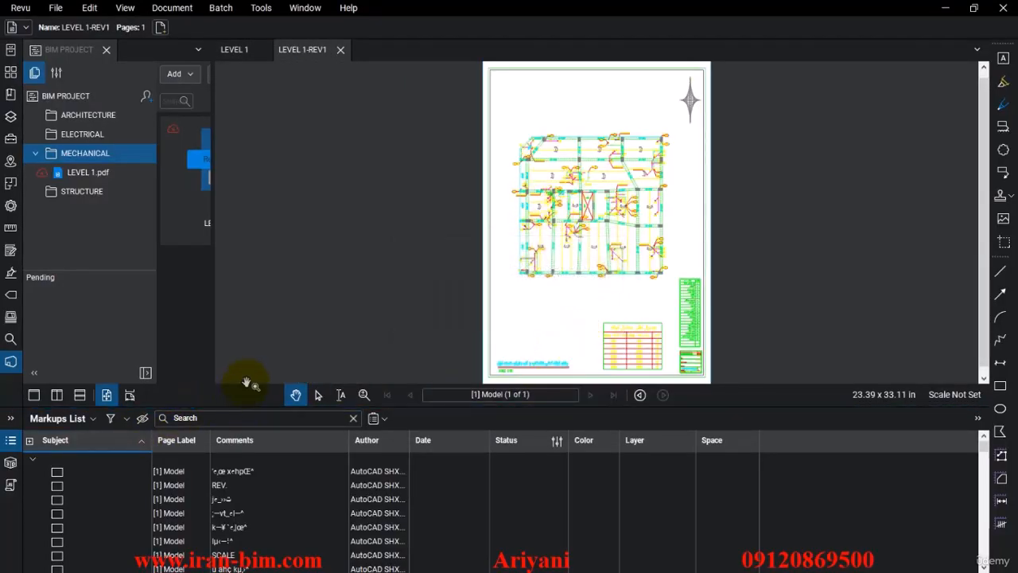
pyautogui.doubleClick(241, 406)
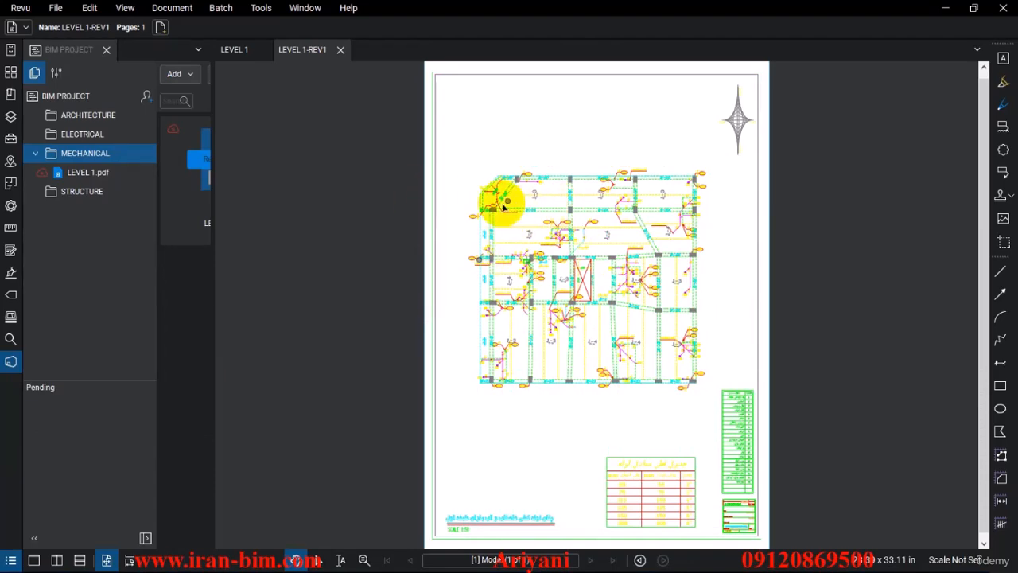
pyautogui.moveTo(444, 198); pyautogui.dragTo(454, 193)
pyautogui.click(340, 50)
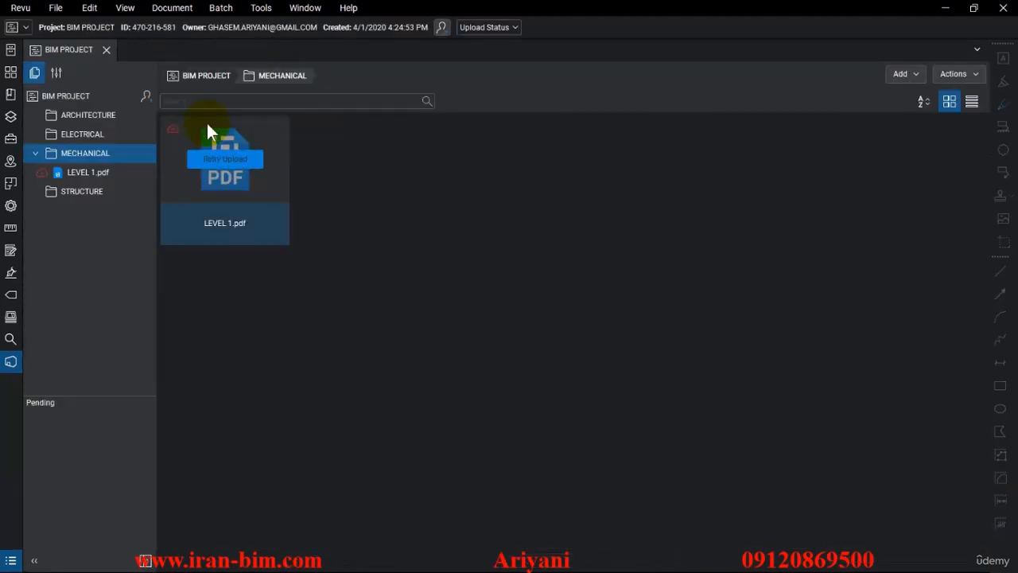
# Start a document comparison and open the file browser for Document A.
pyautogui.click(172, 8)
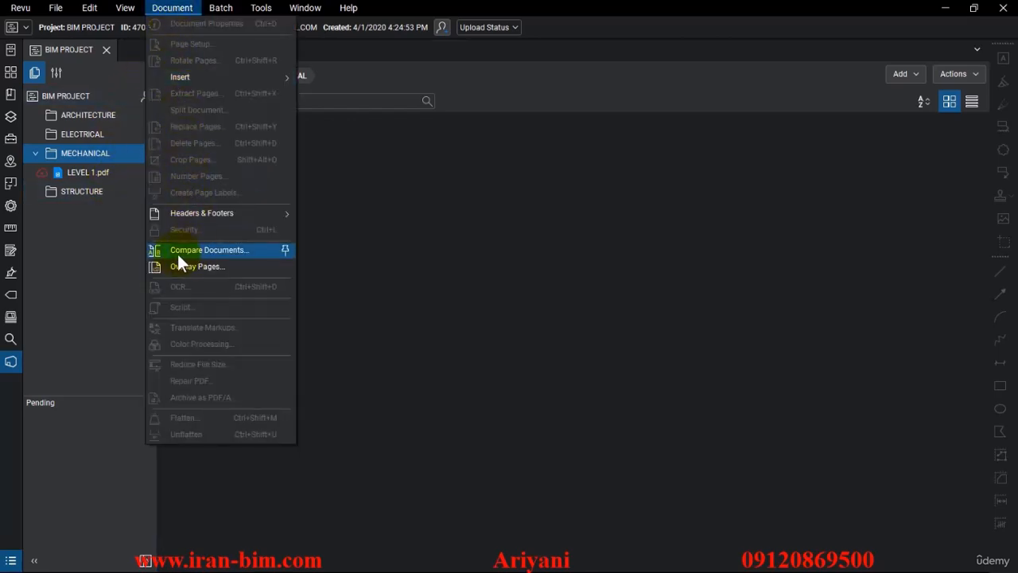
pyautogui.click(236, 250)
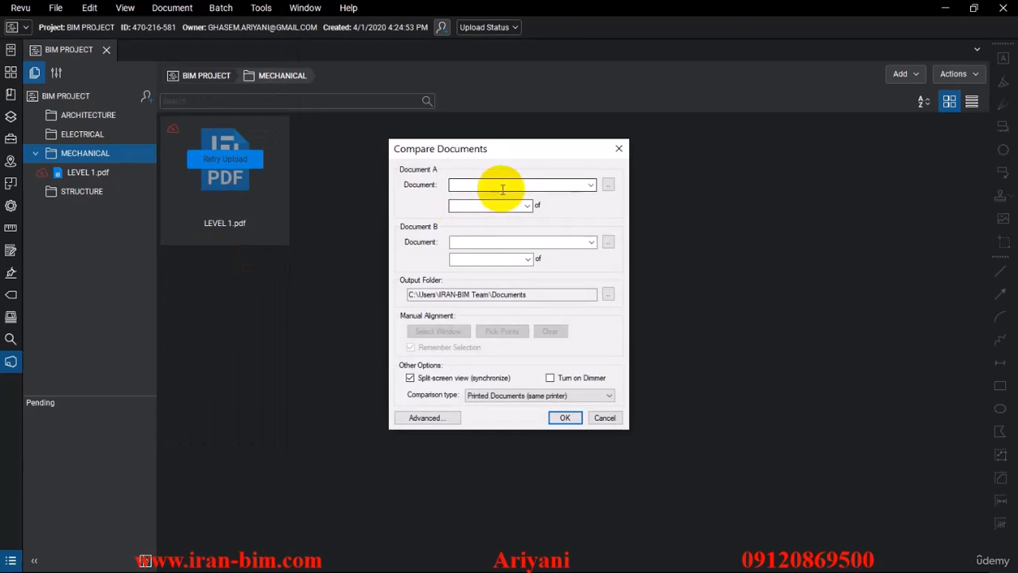
pyautogui.click(608, 185)
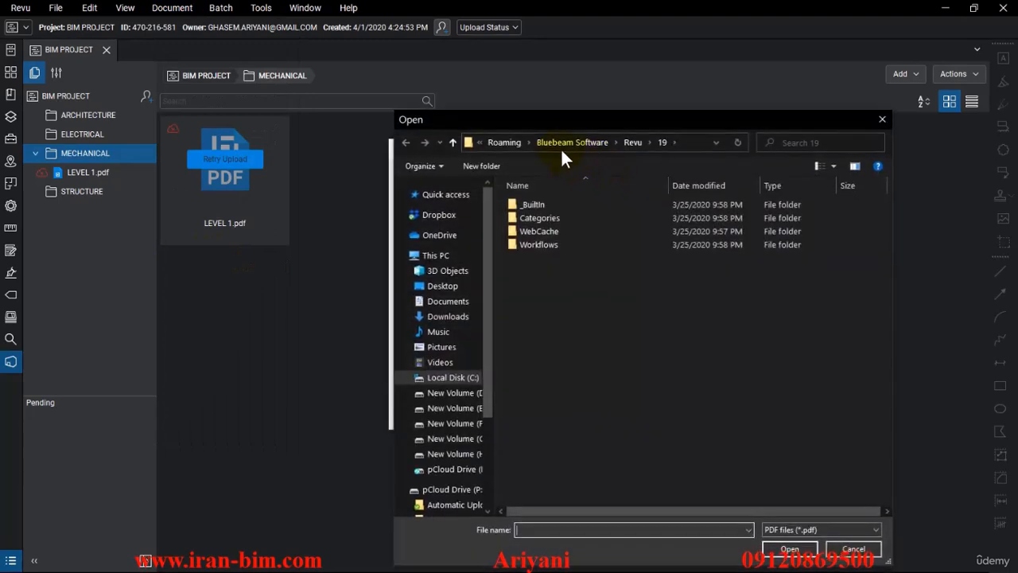
pyautogui.moveTo(556, 122); pyautogui.dragTo(370, 46)
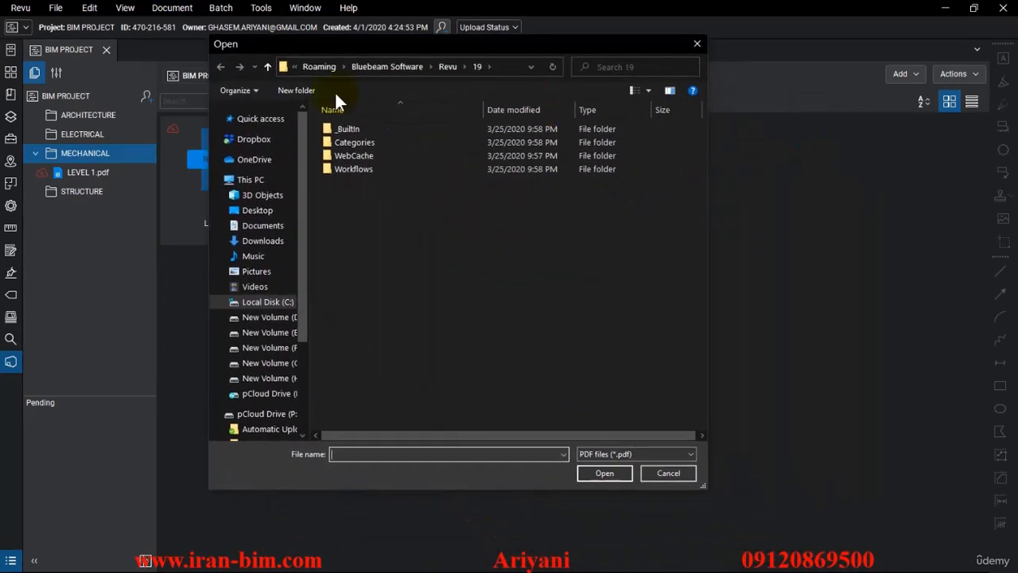
# Browse on drive G to K\BIM Course IRAN-BIM\04-Mechanical\FILES\REVIEW CAD FILES\LEVEL 1.
pyautogui.click(280, 363)
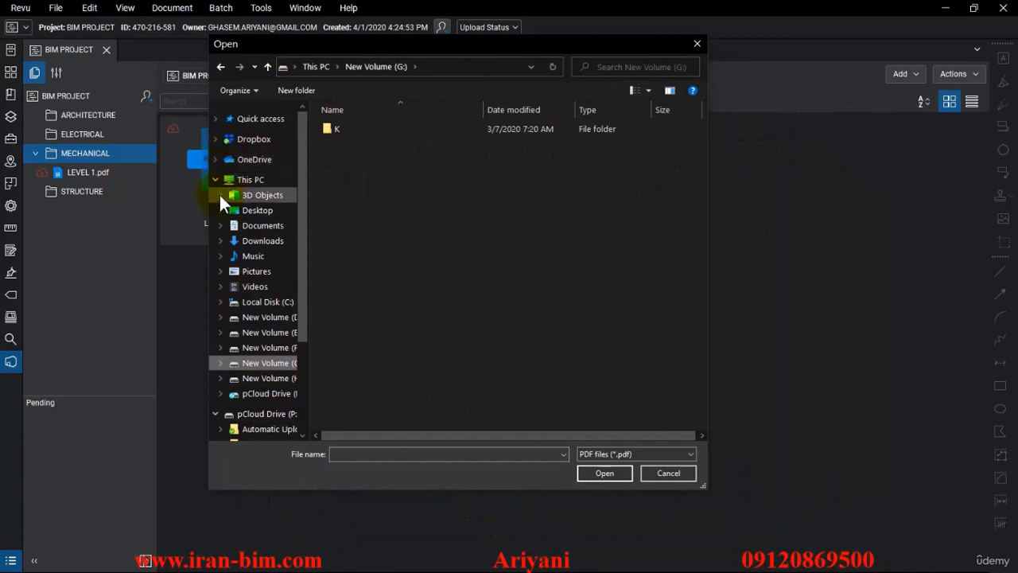
pyautogui.click(215, 179)
pyautogui.click(214, 199)
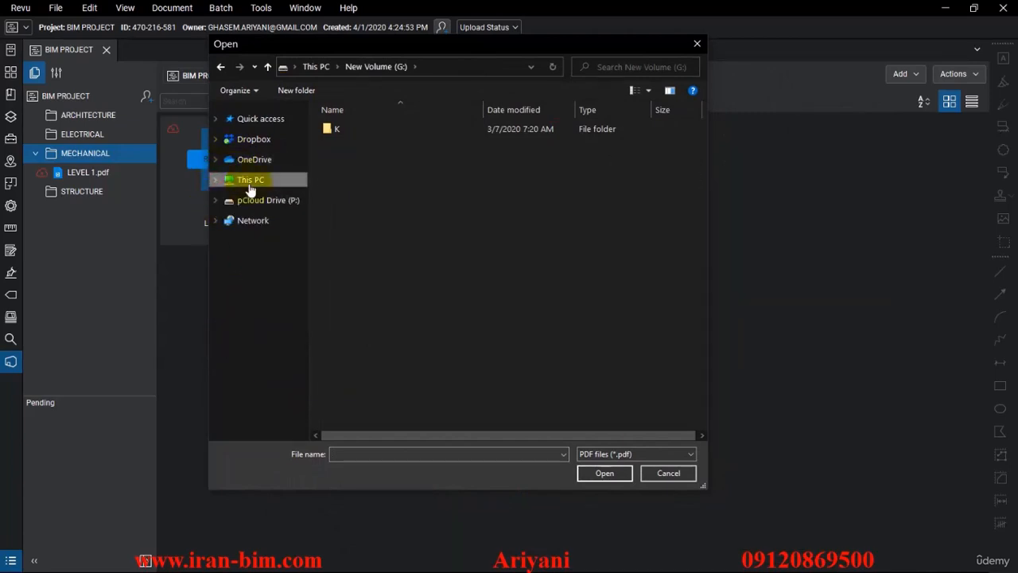
pyautogui.doubleClick(338, 129)
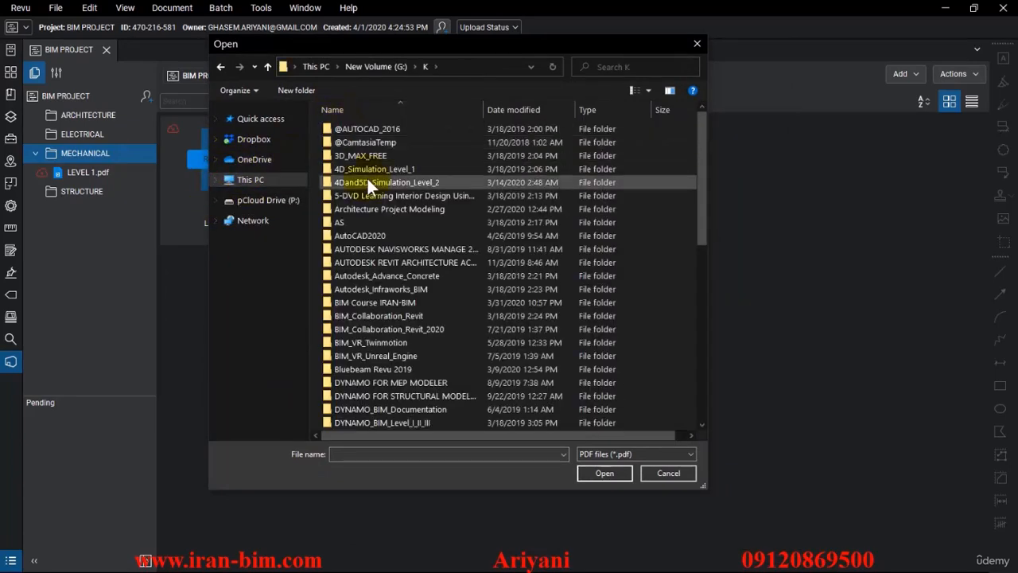
pyautogui.doubleClick(379, 301)
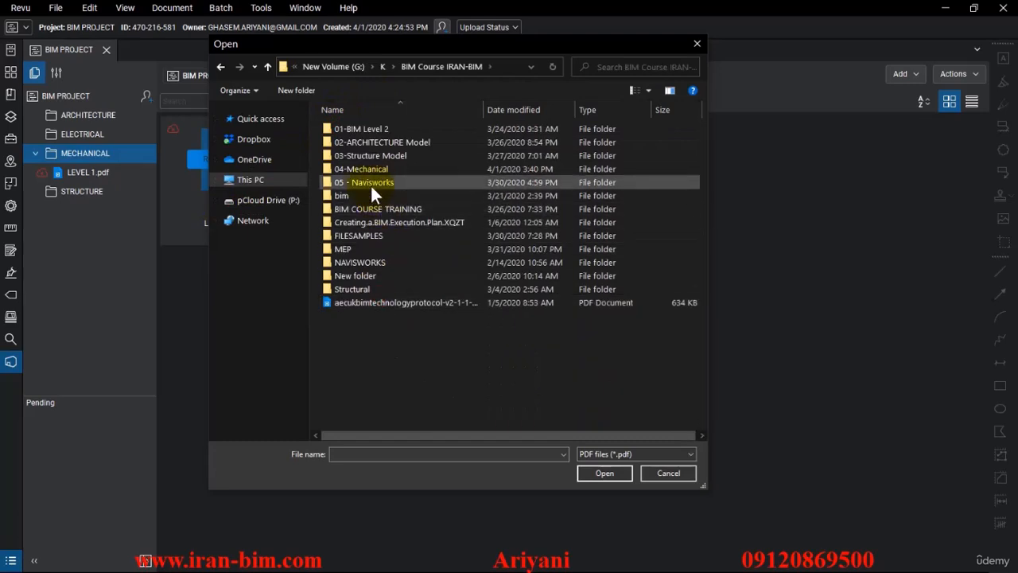
pyautogui.doubleClick(371, 172)
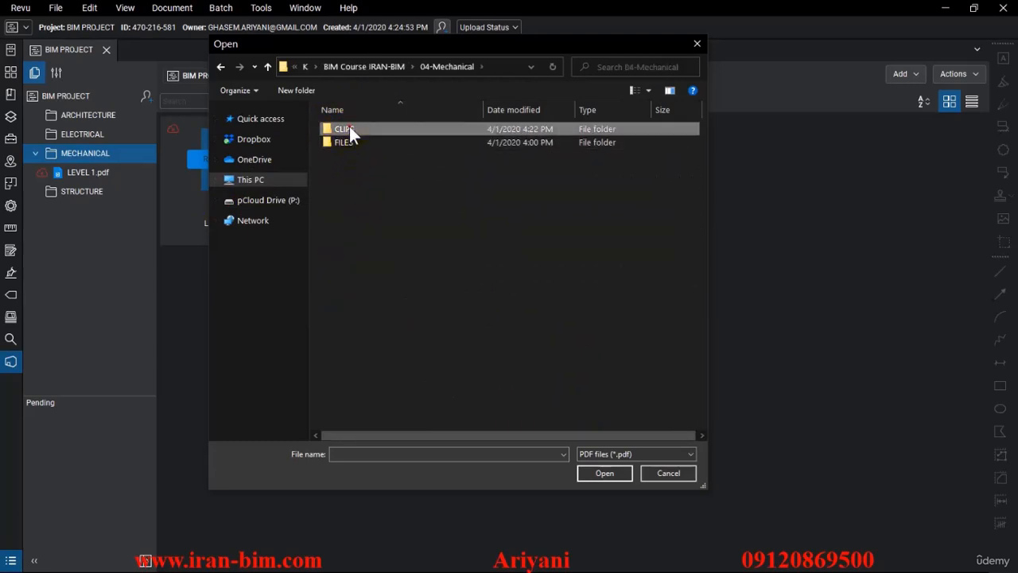
pyautogui.doubleClick(349, 137)
pyautogui.doubleClick(354, 142)
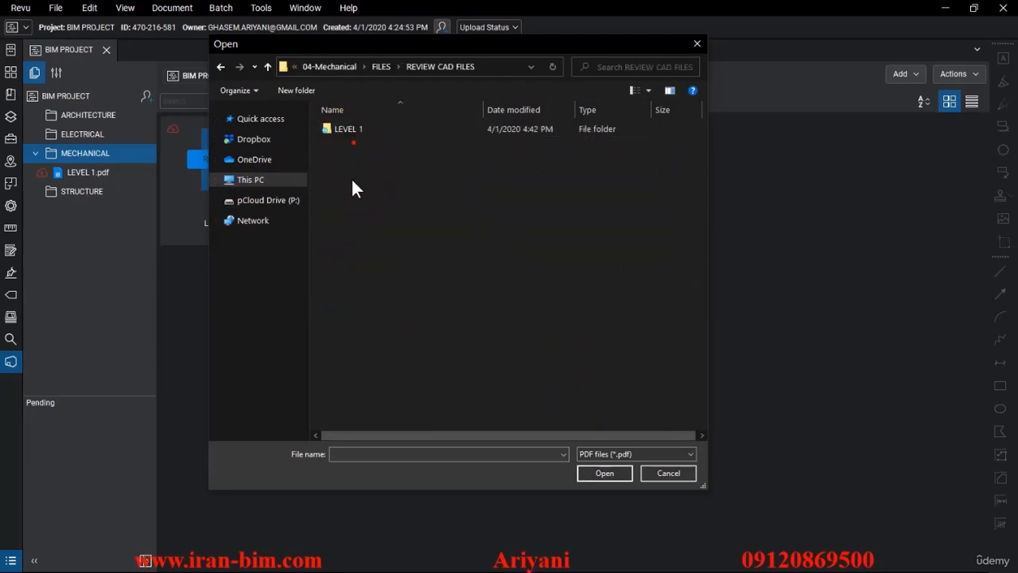
pyautogui.doubleClick(352, 129)
# Load LEVEL 1.pdf as Document A of the comparison.
pyautogui.click(355, 129)
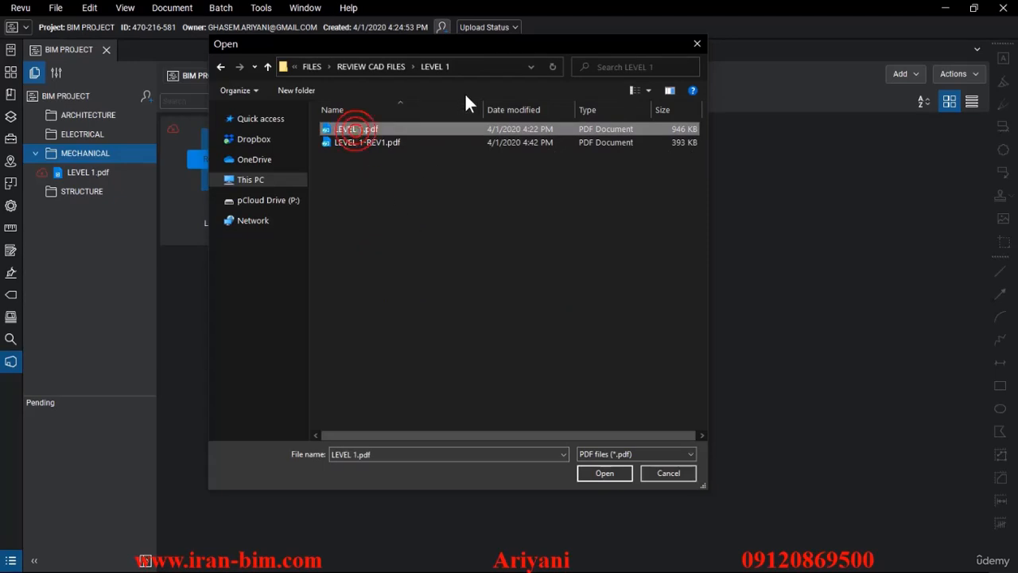
pyautogui.click(478, 68)
pyautogui.click(365, 132)
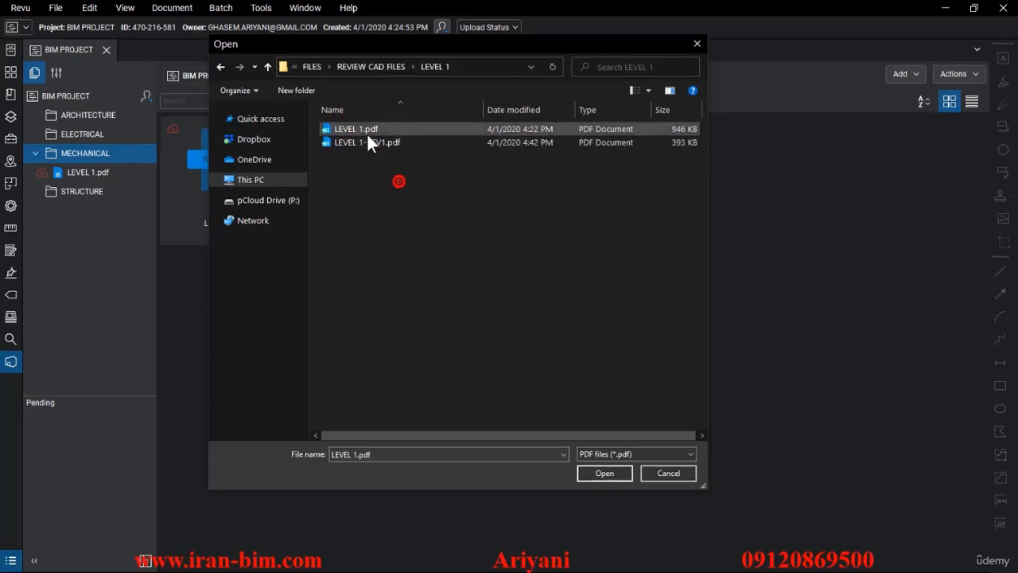
pyautogui.click(598, 473)
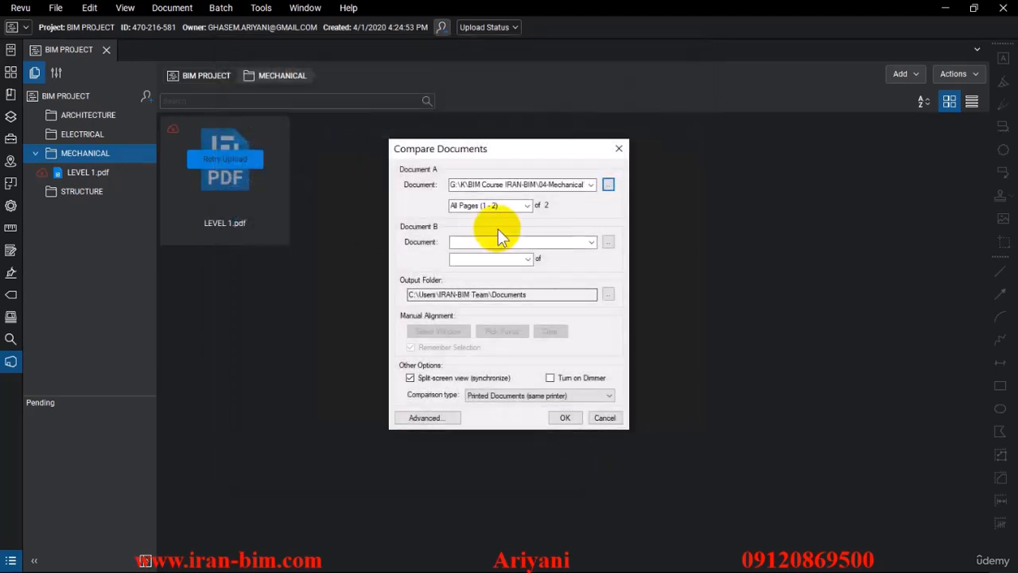
# Load LEVEL 1-REV1.pdf as Document B of the comparison.
pyautogui.click(610, 242)
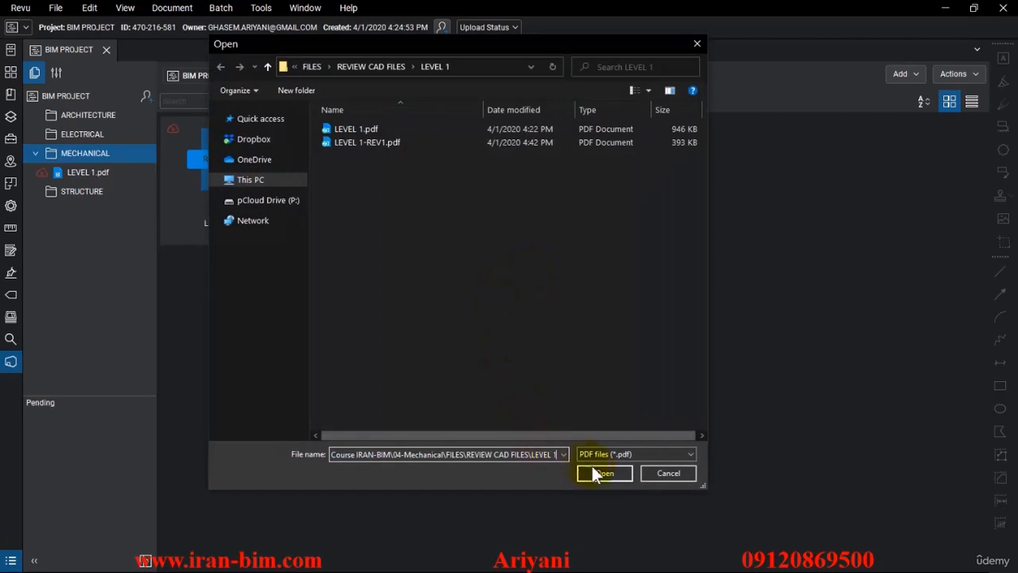
pyautogui.click(405, 143)
pyautogui.click(604, 474)
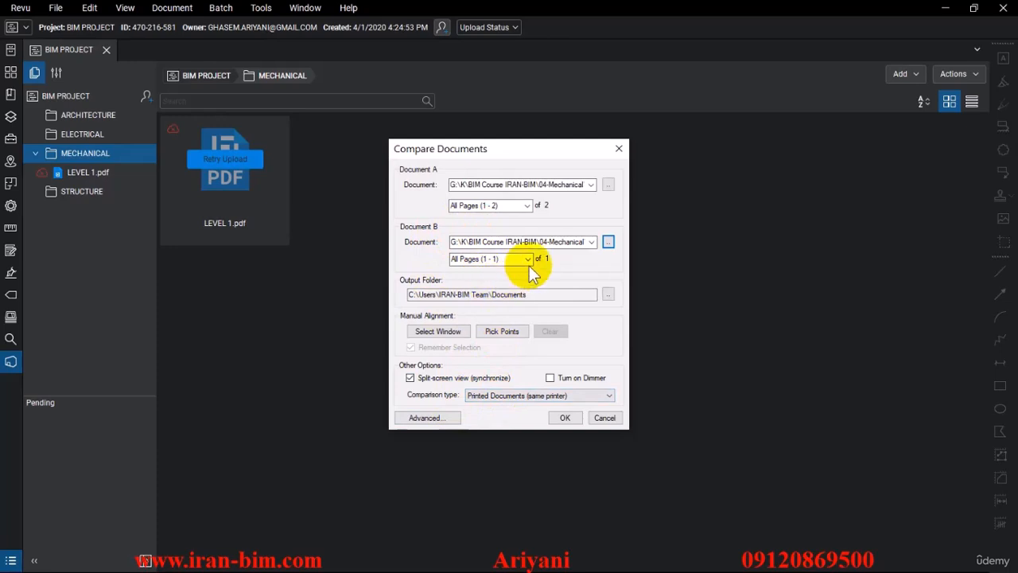
pyautogui.click(527, 206)
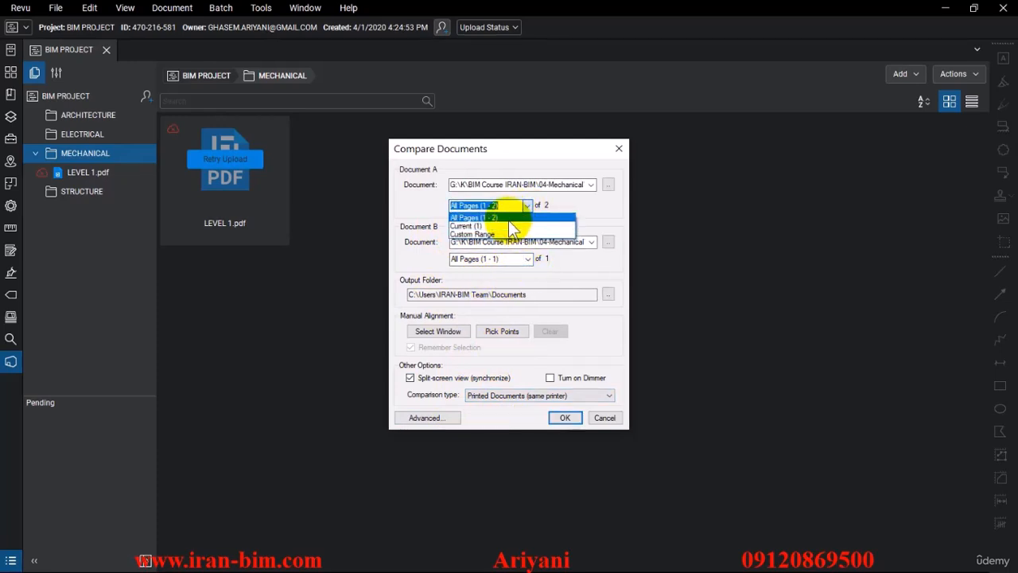
pyautogui.click(502, 225)
pyautogui.click(527, 206)
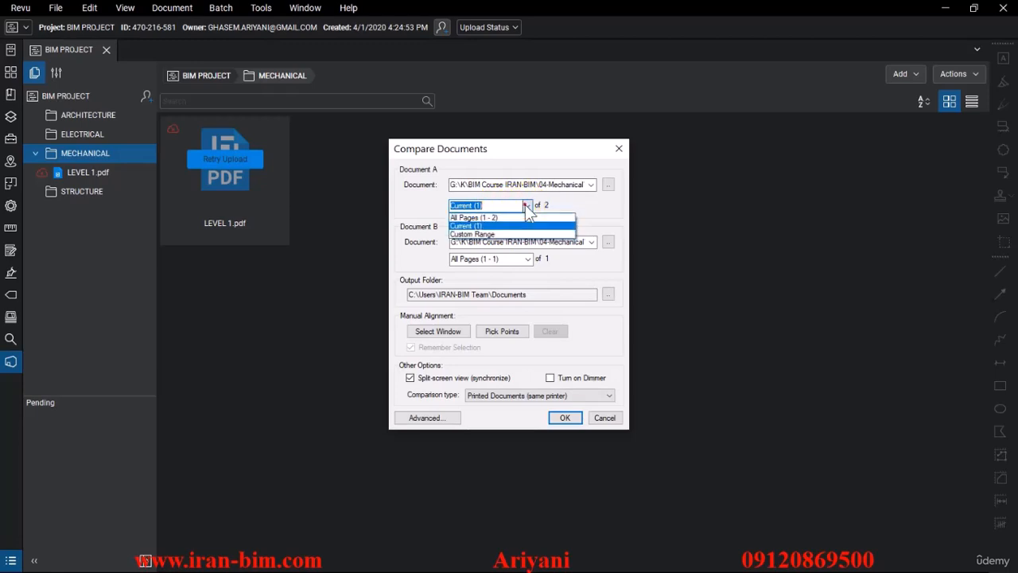
pyautogui.click(501, 217)
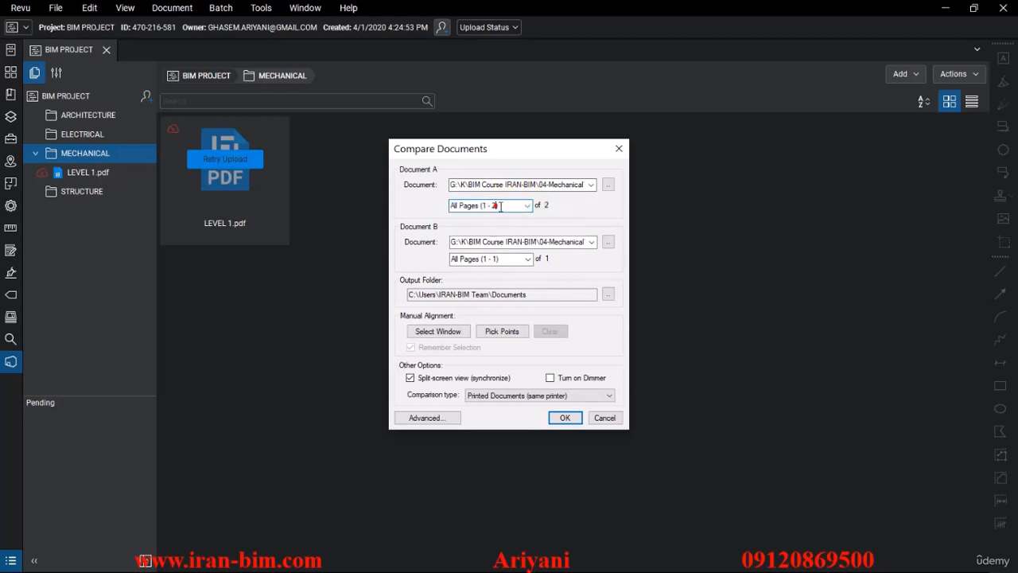
pyautogui.click(494, 206)
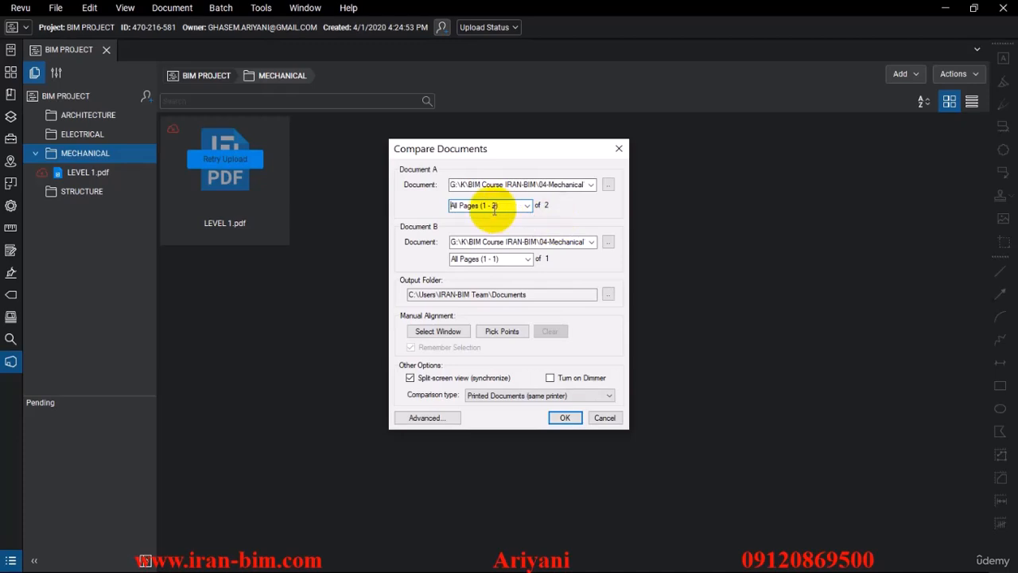
pyautogui.click(493, 206)
# Give Document A a custom page range so that only page 1 is compared.
pyautogui.click(527, 206)
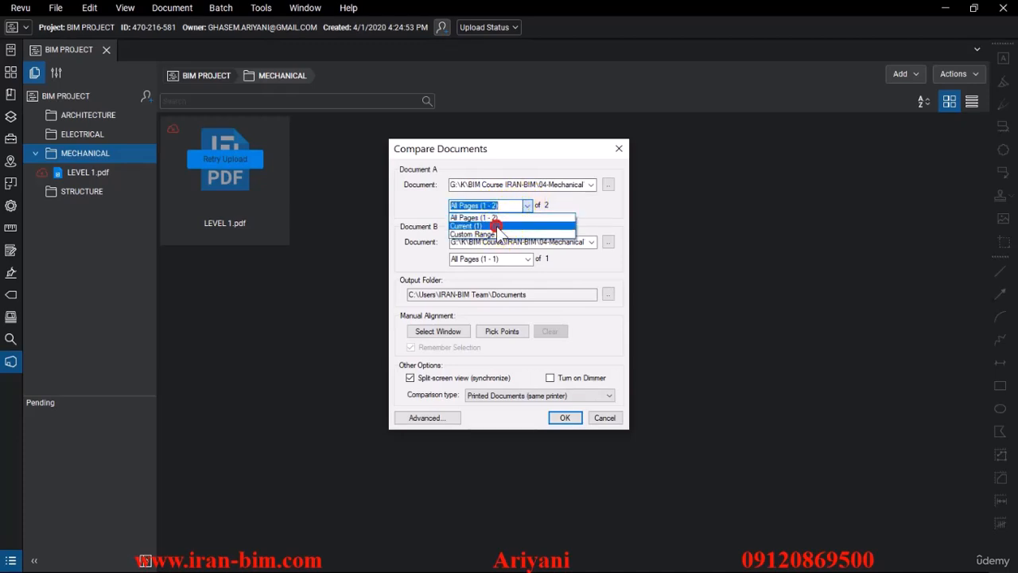
pyautogui.click(480, 234)
pyautogui.click(500, 206)
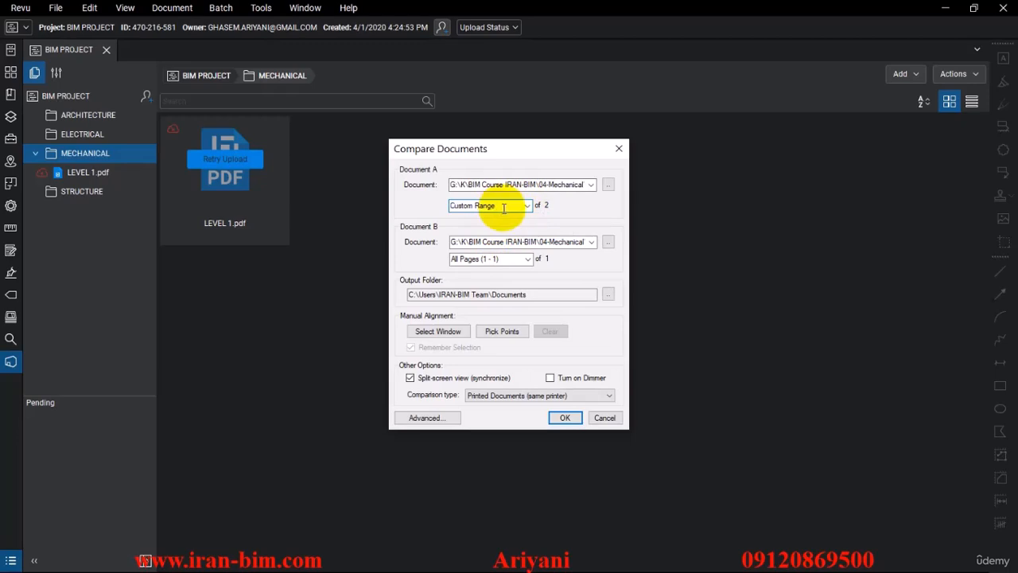
pyautogui.moveTo(505, 207); pyautogui.dragTo(452, 210)
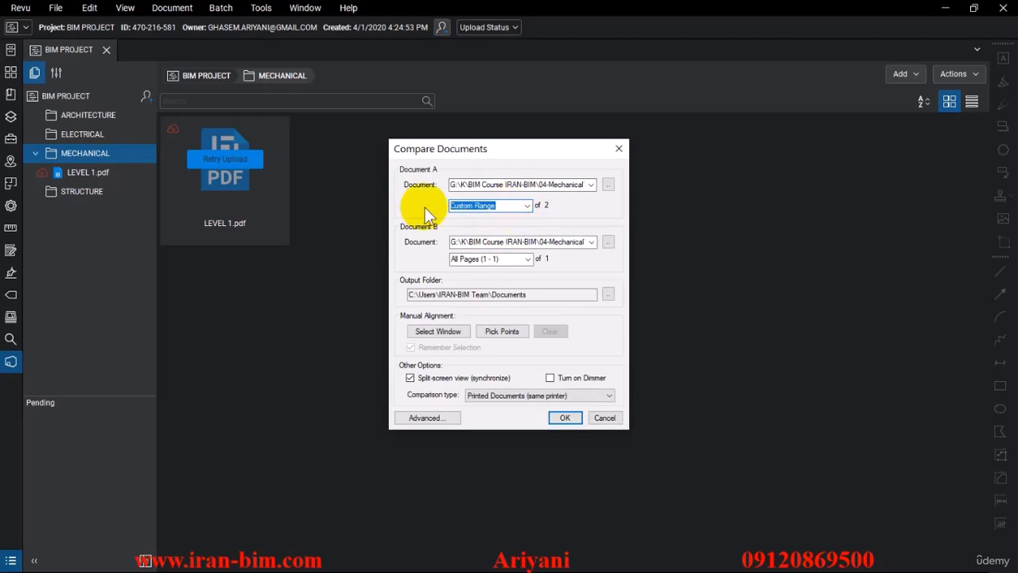
pyautogui.write('1')
pyautogui.moveTo(521, 259); pyautogui.dragTo(463, 257)
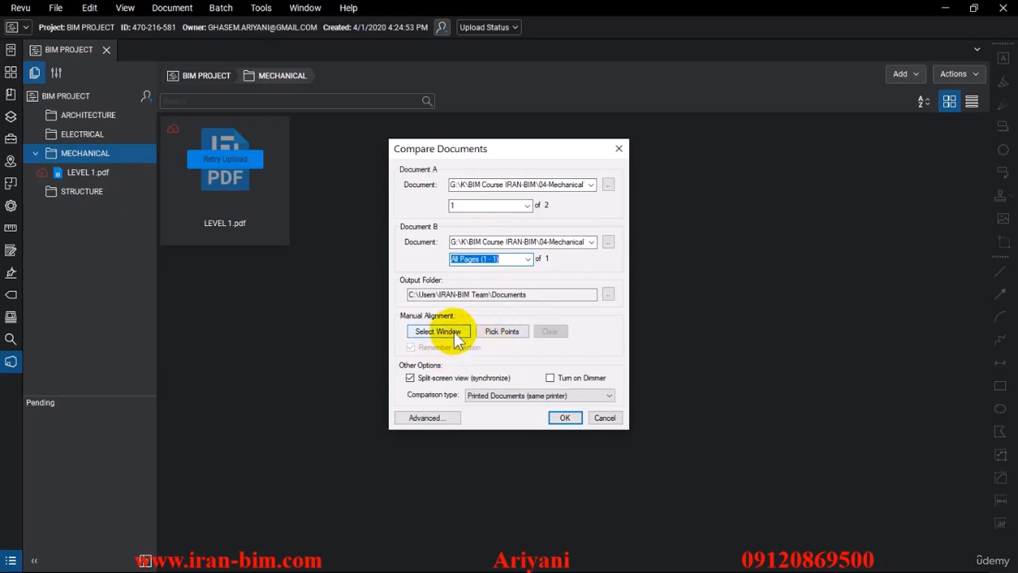
# Set the comparison's output folder to G:\K\BIM Course IRAN-BIM\04-Mechanical\FILES\REVIEW CAD FILES\LEVEL 1.
pyautogui.moveTo(528, 295); pyautogui.dragTo(491, 296)
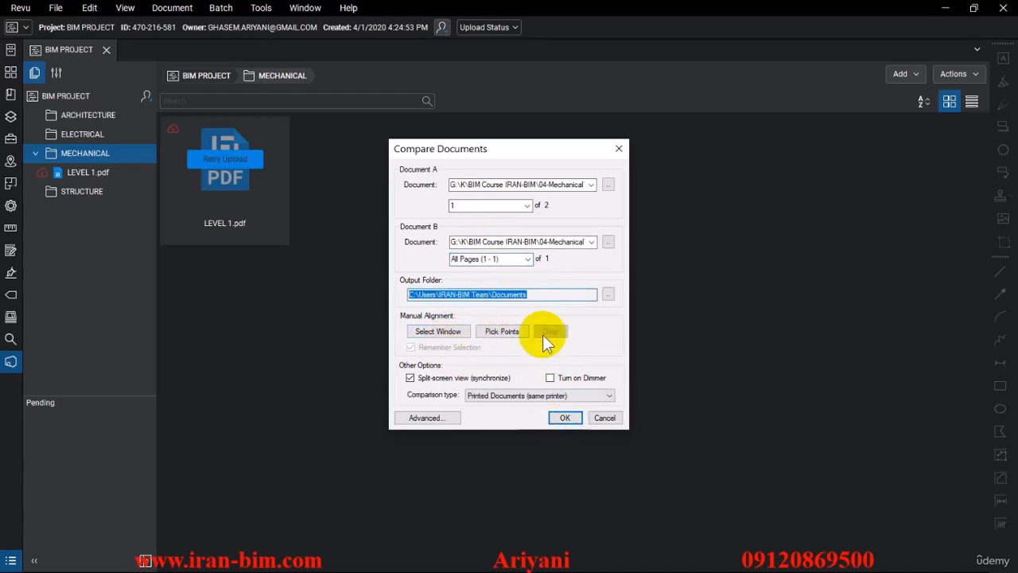
pyautogui.click(608, 294)
pyautogui.write('G:\\K\\BIM Course IRAN-BIM\\04-Mechanical\\FILES\\REVIEW CAD FILES\\LEVEL 1')
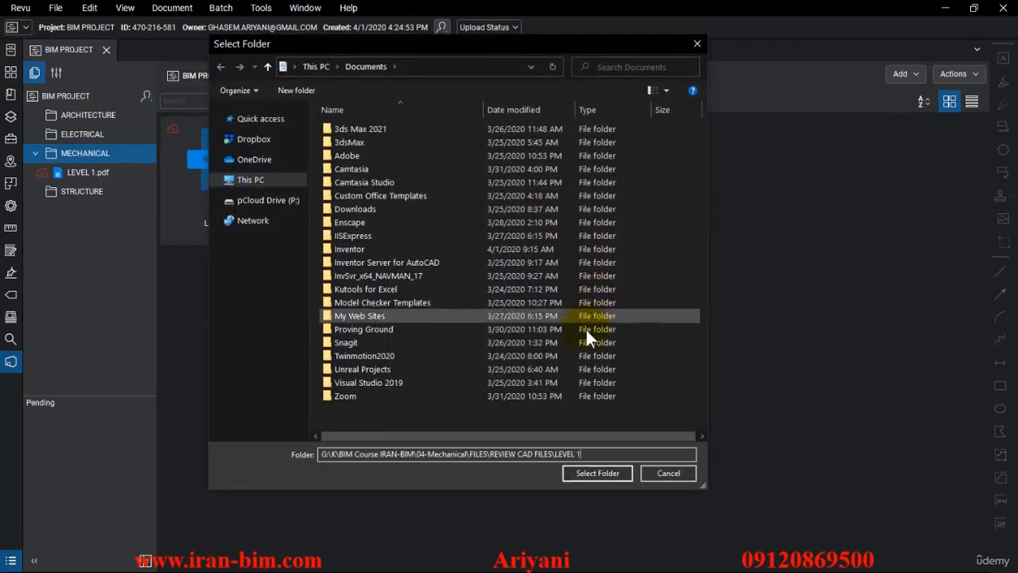
pyautogui.click(606, 473)
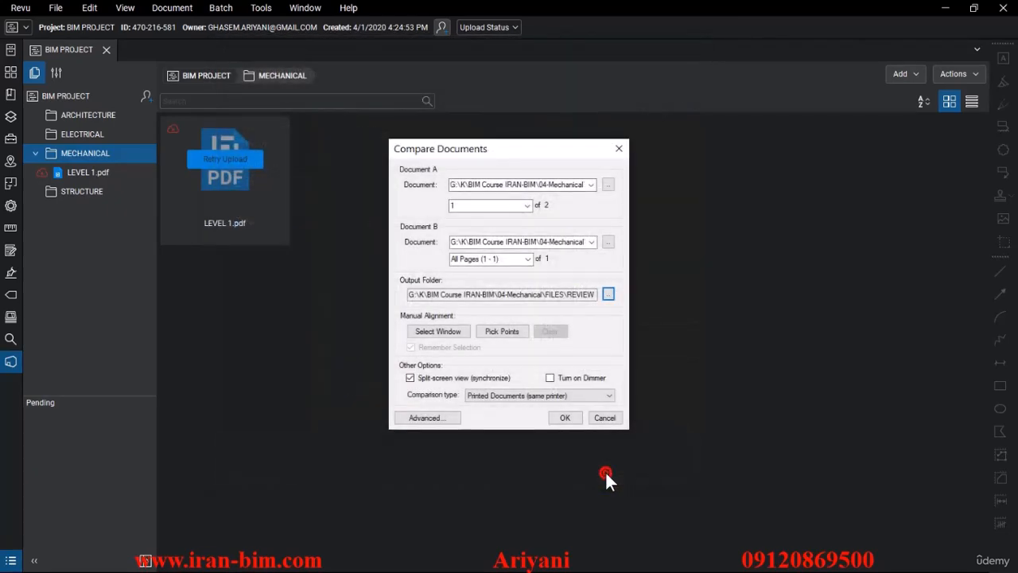
# Run the comparison as Printed Documents (same printer) and agree to remove the 'Untitled' viewports from the documents.
pyautogui.click(521, 395)
pyautogui.click(540, 406)
pyautogui.click(560, 419)
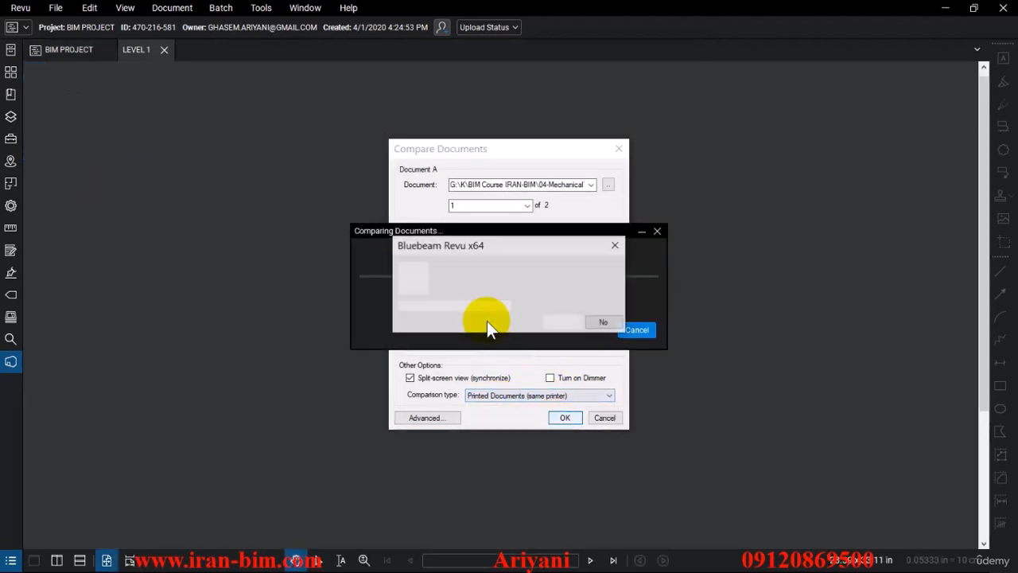
pyautogui.click(562, 322)
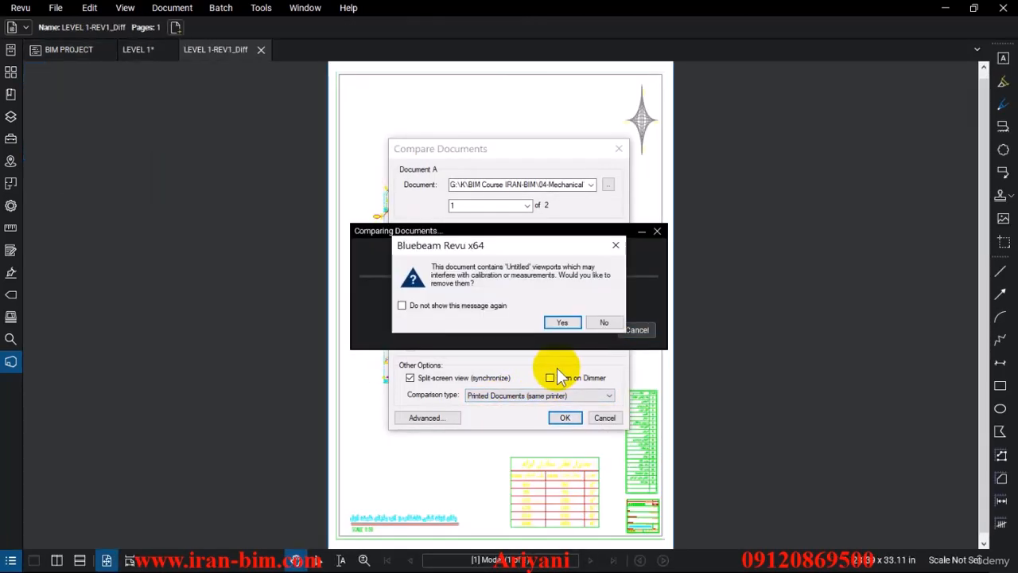
pyautogui.click(570, 326)
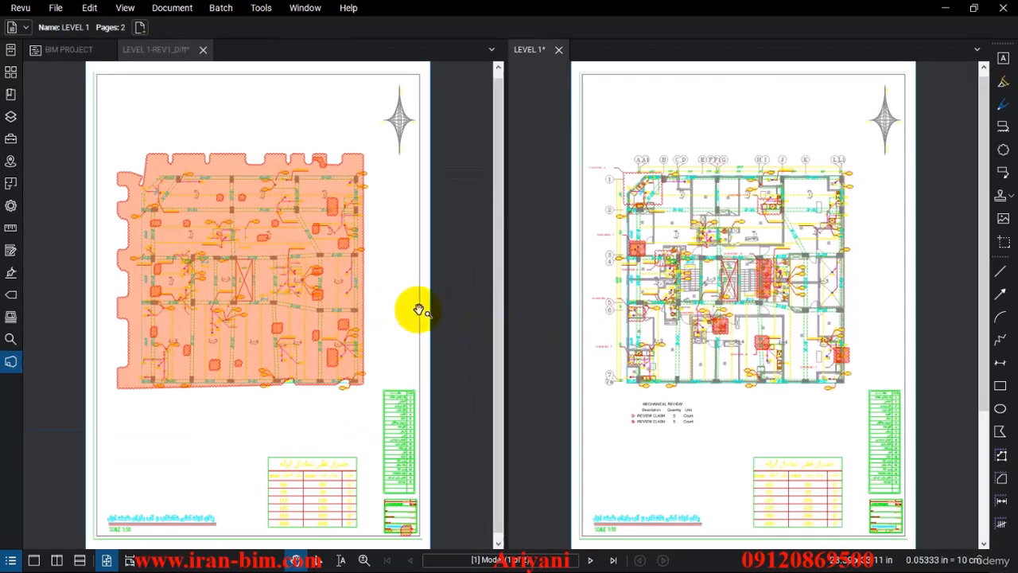
# Look over the side-by-side comparison and close the LEVEL 1-REV1_Diff document.
pyautogui.moveTo(311, 292); pyautogui.dragTo(318, 295)
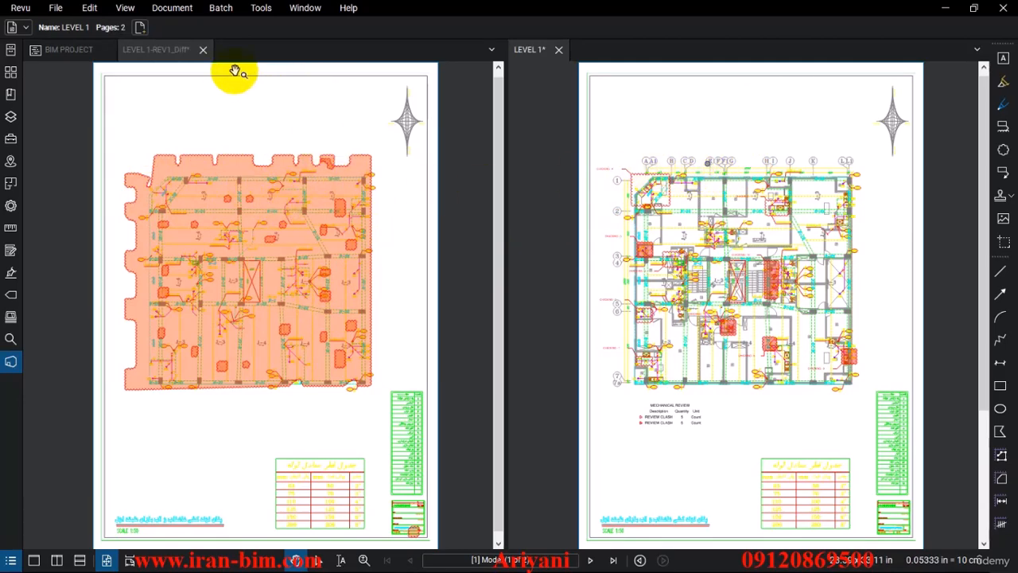
pyautogui.click(203, 50)
pyautogui.click(586, 352)
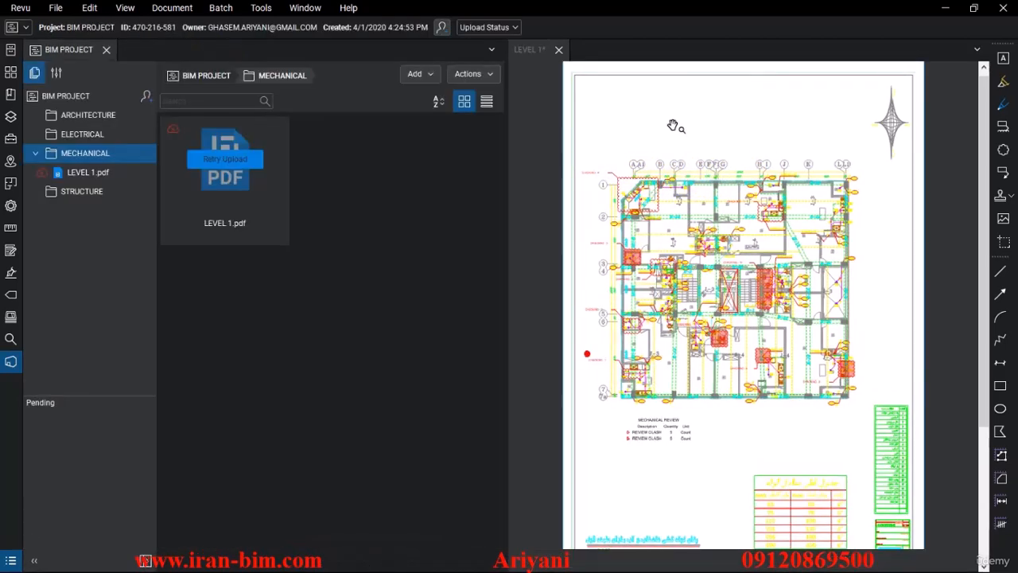
# Switch to AutoCAD and examine the whole REVISION-V1 sheet for missing content.
pyautogui.click(945, 9)
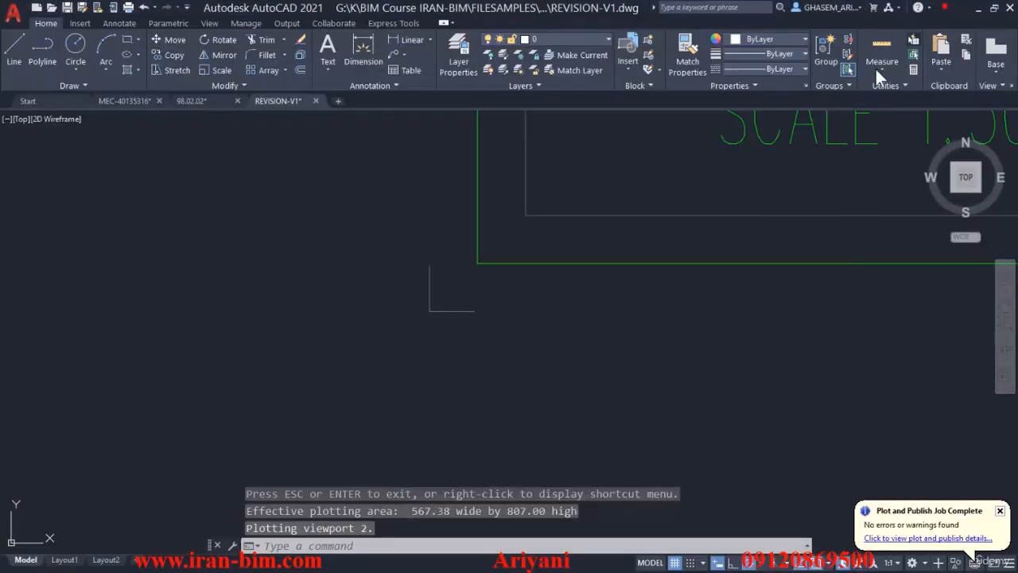
pyautogui.click(711, 175)
pyautogui.scroll(-4, 615, 213)
pyautogui.click(616, 173)
pyautogui.scroll(-6, 596, 215)
pyautogui.moveTo(598, 210); pyautogui.dragTo(550, 423, button='middle')
pyautogui.scroll(-4, 593, 356)
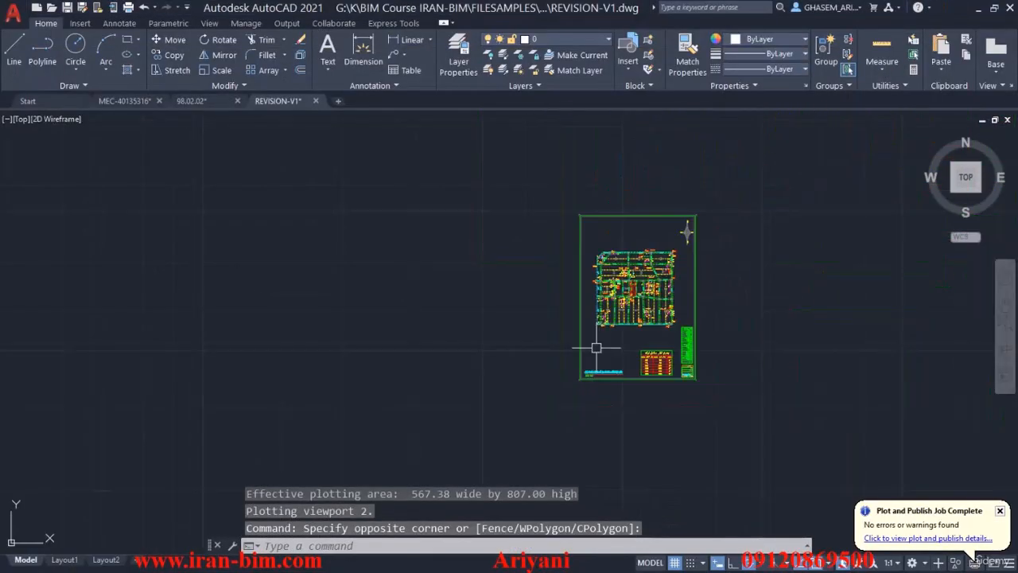
pyautogui.moveTo(596, 348); pyautogui.dragTo(582, 383, button='middle')
# Switch to the MEC-40135316 drawing and bring up the floor plan with the grey architectural background.
pyautogui.click(183, 101)
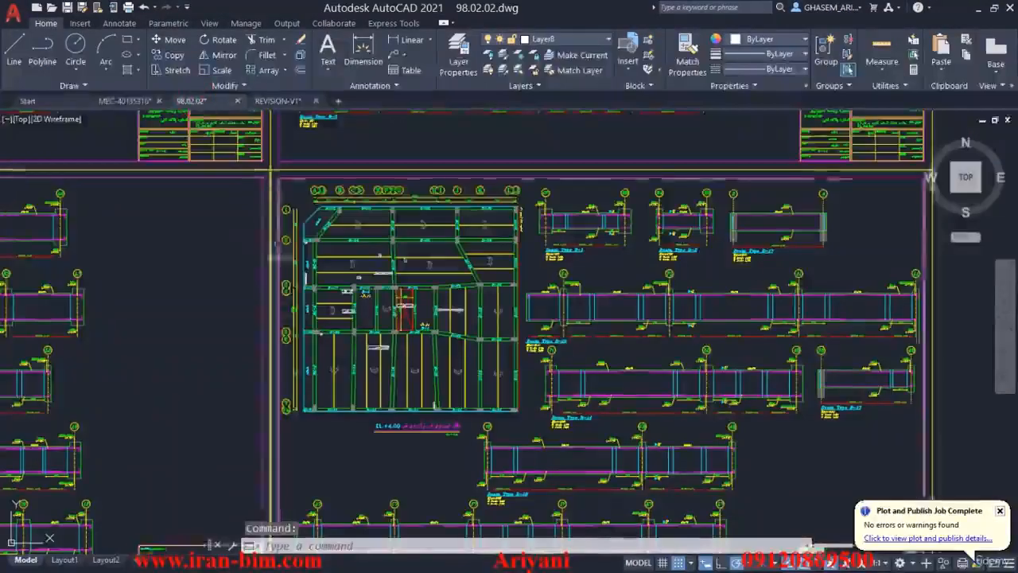
pyautogui.click(120, 101)
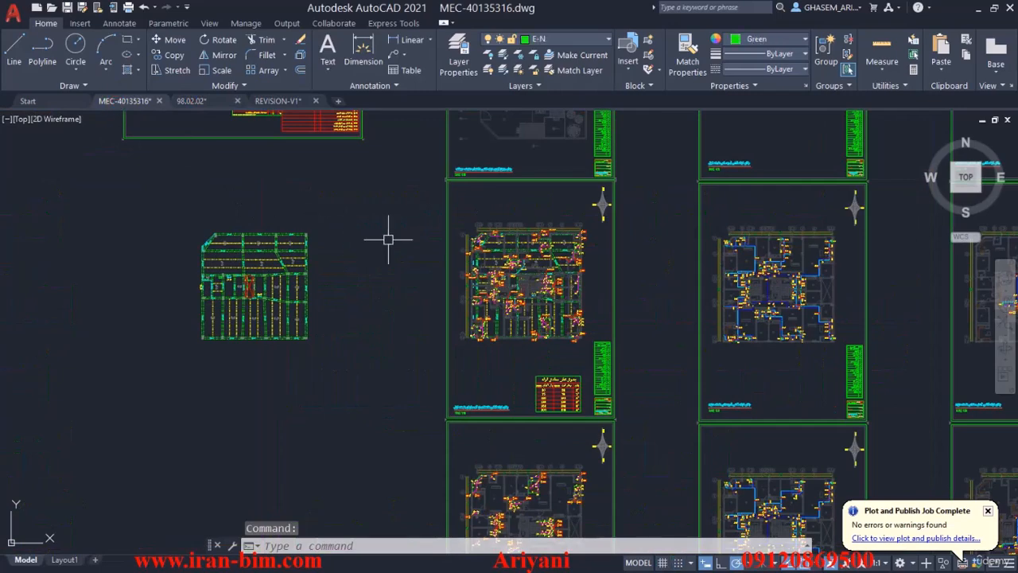
pyautogui.scroll(4, 473, 229)
pyautogui.press('Escape')
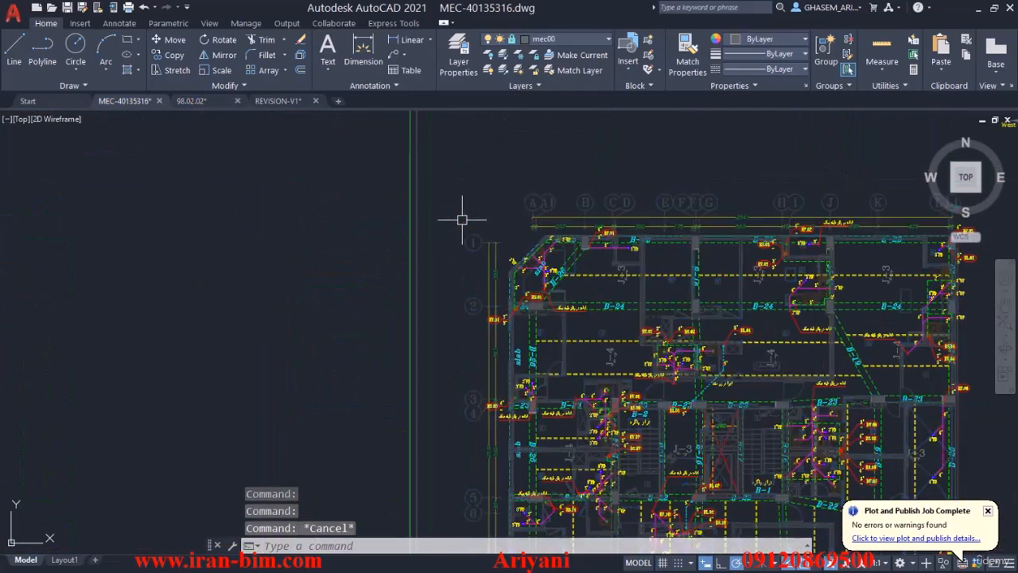
pyautogui.press('Escape')
pyautogui.moveTo(463, 215); pyautogui.dragTo(430, 207, button='middle')
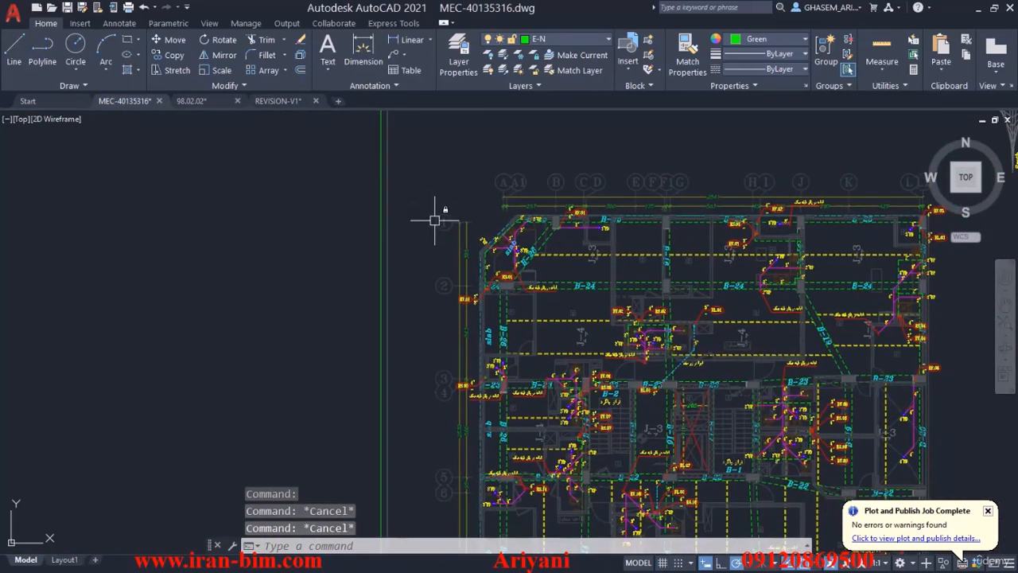
pyautogui.write('UNLO')
pyautogui.click(424, 187)
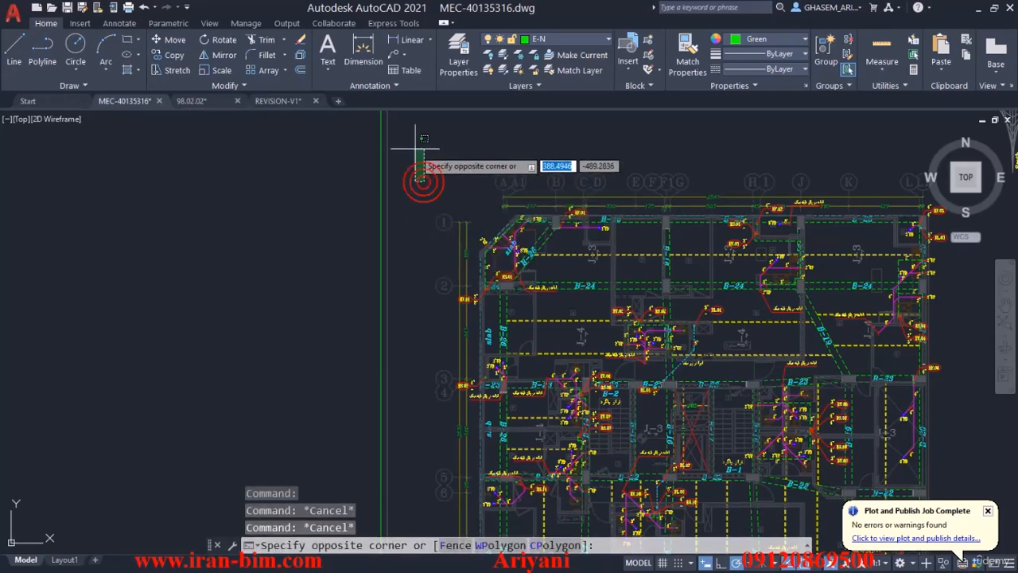
pyautogui.press('Escape')
pyautogui.press('Escape')
# Unlock layer mec00, which holds the architectural background plan.
pyautogui.click(535, 70)
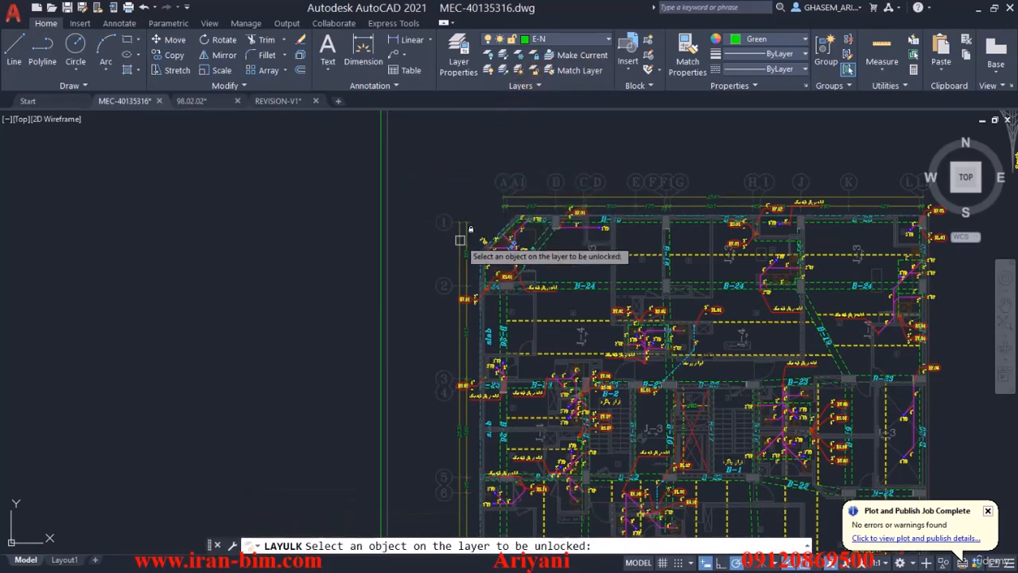
pyautogui.click(441, 223)
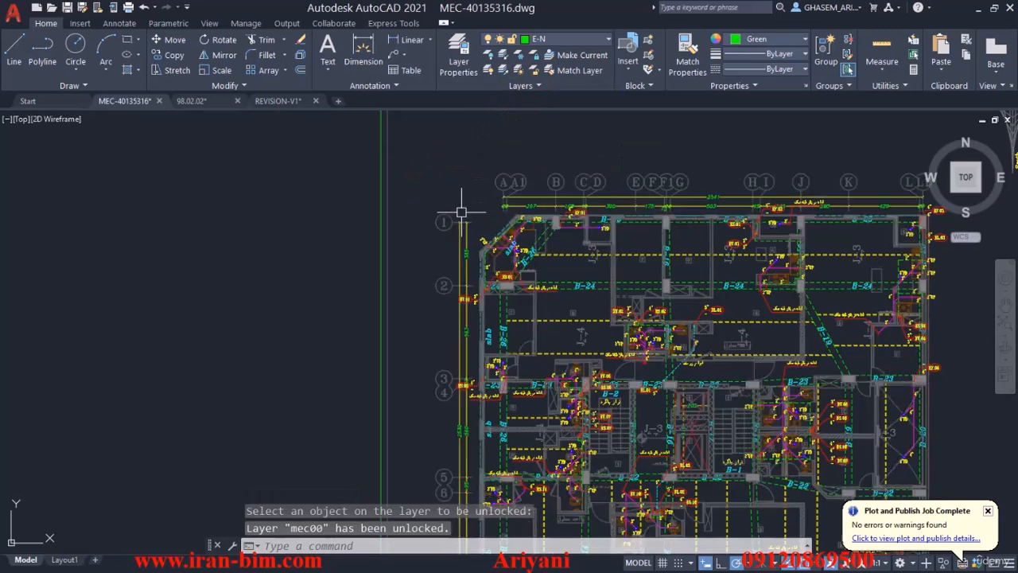
# Copy the architectural background plan from MEC-40135316 and paste it into REVISION-V1 beside the sheet.
pyautogui.click(445, 217)
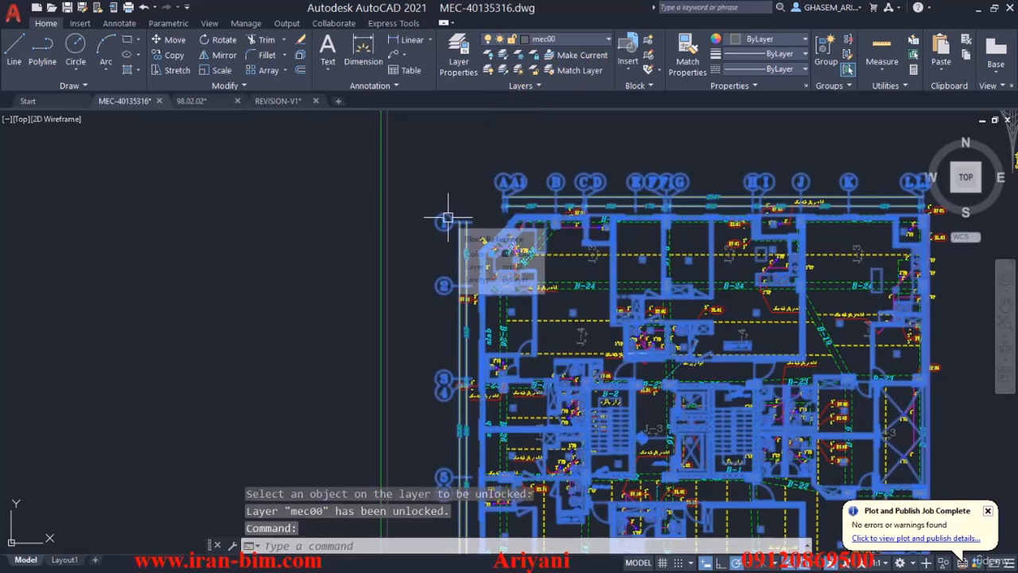
pyautogui.hotkey('ctrl', 'c')
pyautogui.click(279, 101)
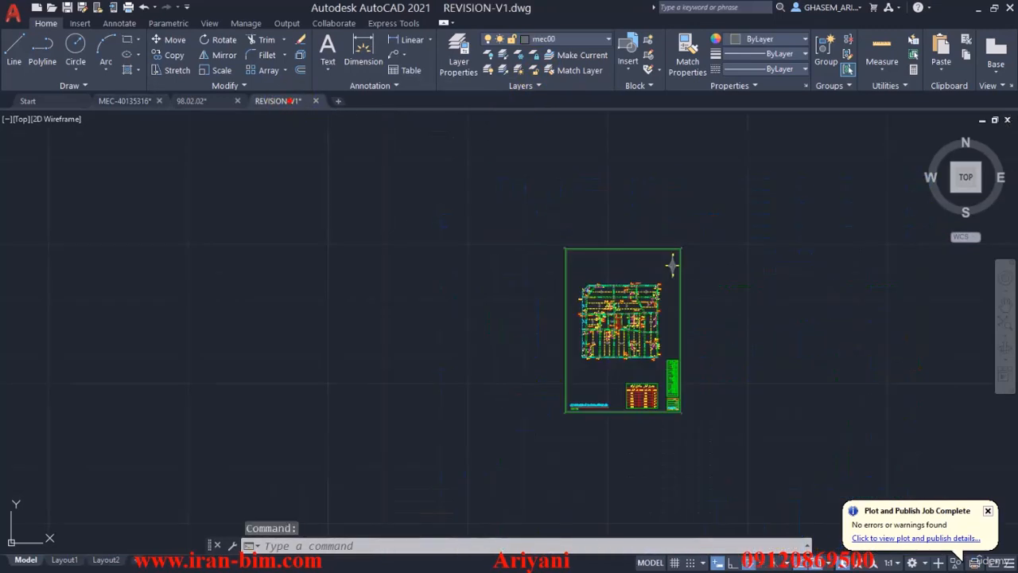
pyautogui.hotkey('ctrl', 'v')
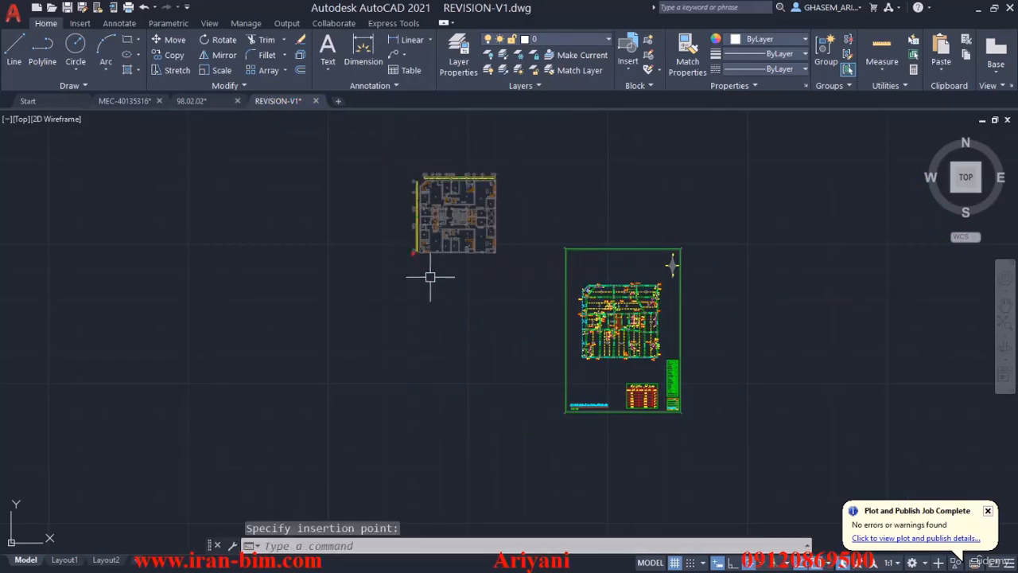
# Move the pasted architectural plan onto the mechanical plan, matching the lower-left corner of its column to the same column near RF.07.
pyautogui.scroll(3, 453, 239)
pyautogui.press('space')
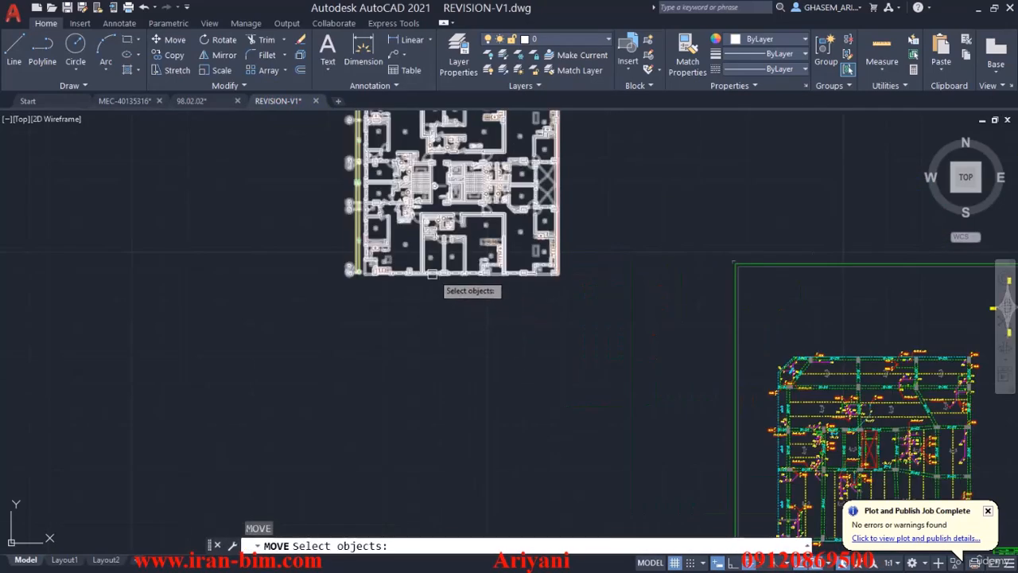
pyautogui.click(431, 274)
pyautogui.press('space')
pyautogui.scroll(3, 350, 281)
pyautogui.scroll(3, 415, 282)
pyautogui.scroll(3, 435, 199)
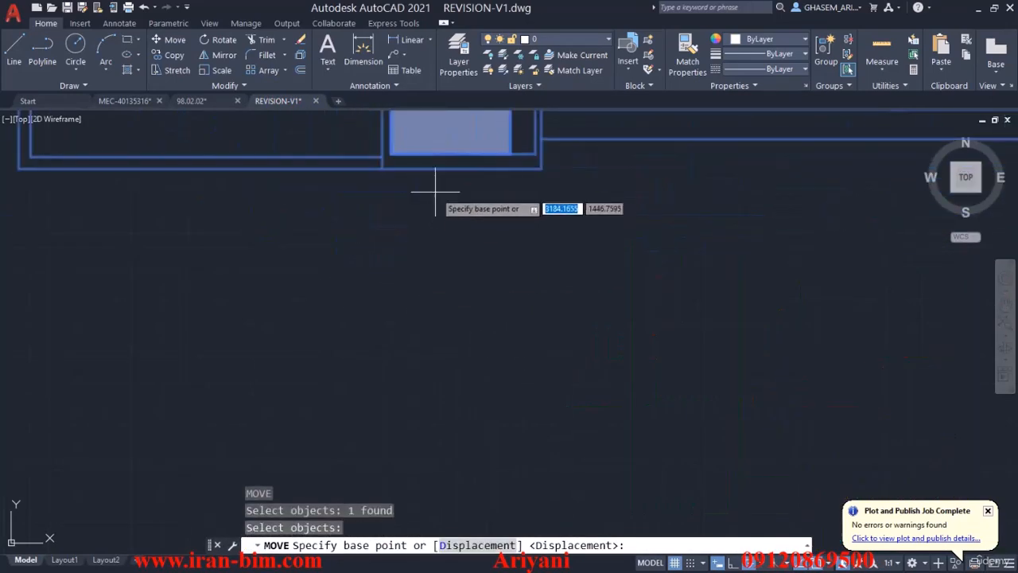
pyautogui.click(391, 159)
pyautogui.scroll(-4, 431, 241)
pyautogui.scroll(-6, 445, 228)
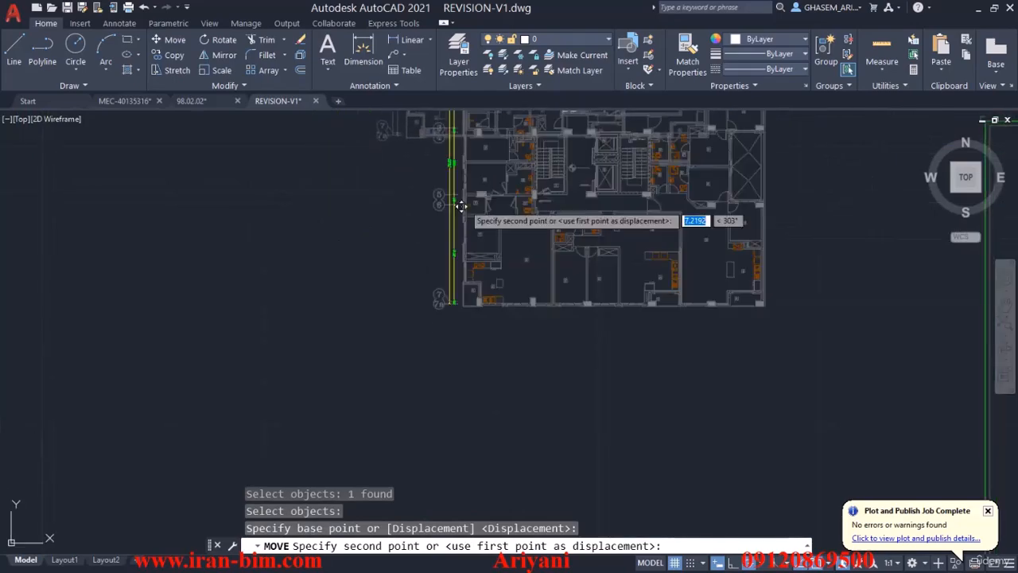
pyautogui.scroll(6, 614, 318)
pyautogui.scroll(3, 468, 305)
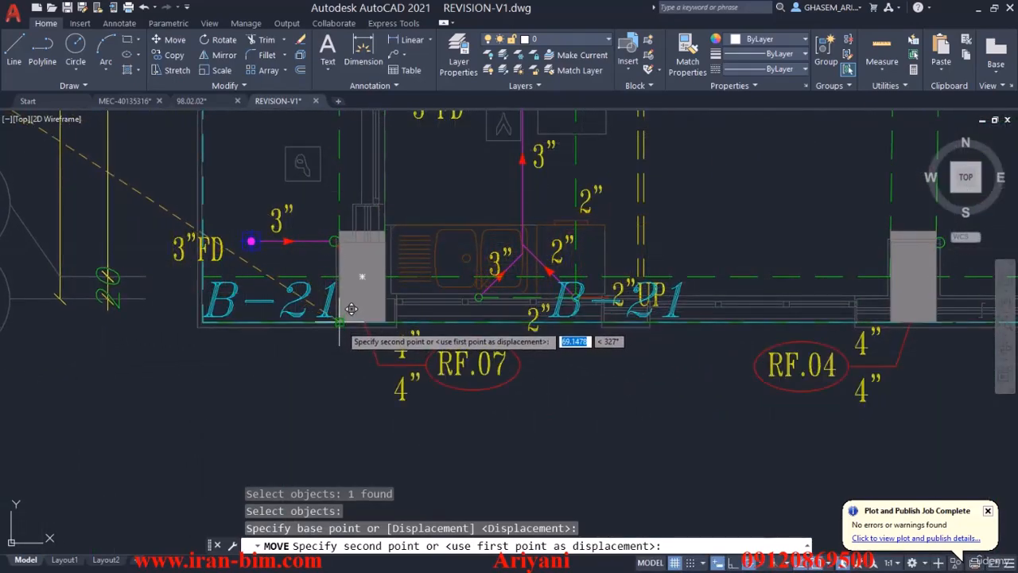
pyautogui.scroll(-8, 382, 379)
pyautogui.scroll(2, 435, 289)
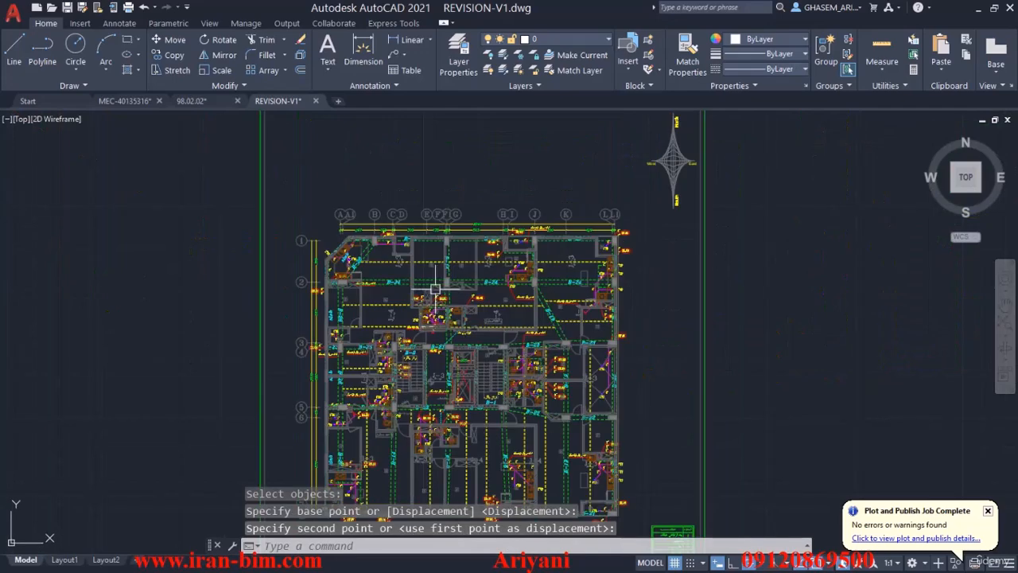
# Lock layer mec00, which holds the pasted architectural plan, in REVISION-V1.
pyautogui.moveTo(409, 227); pyautogui.dragTo(430, 192, button='middle')
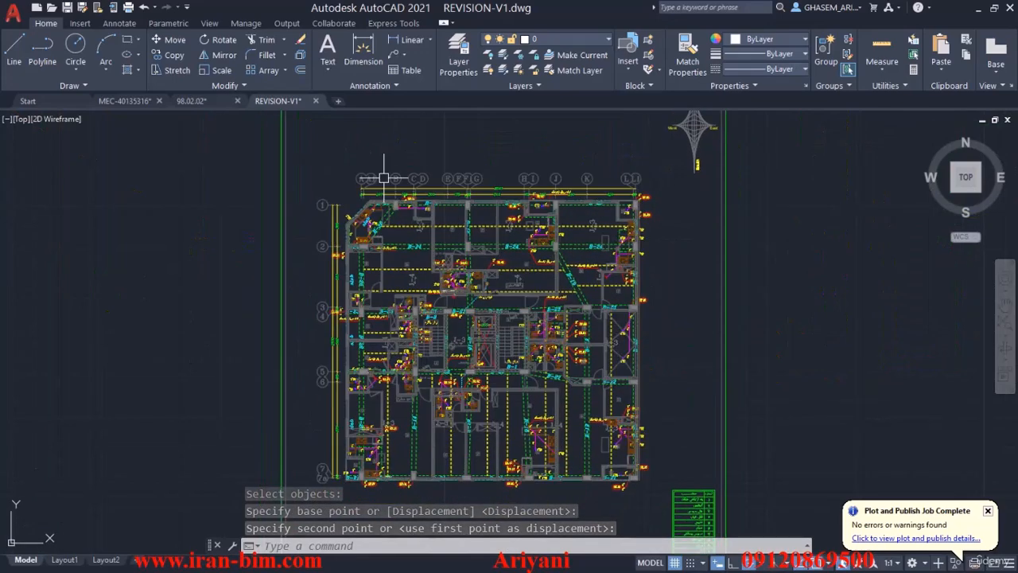
pyautogui.click(374, 175)
pyautogui.click(548, 40)
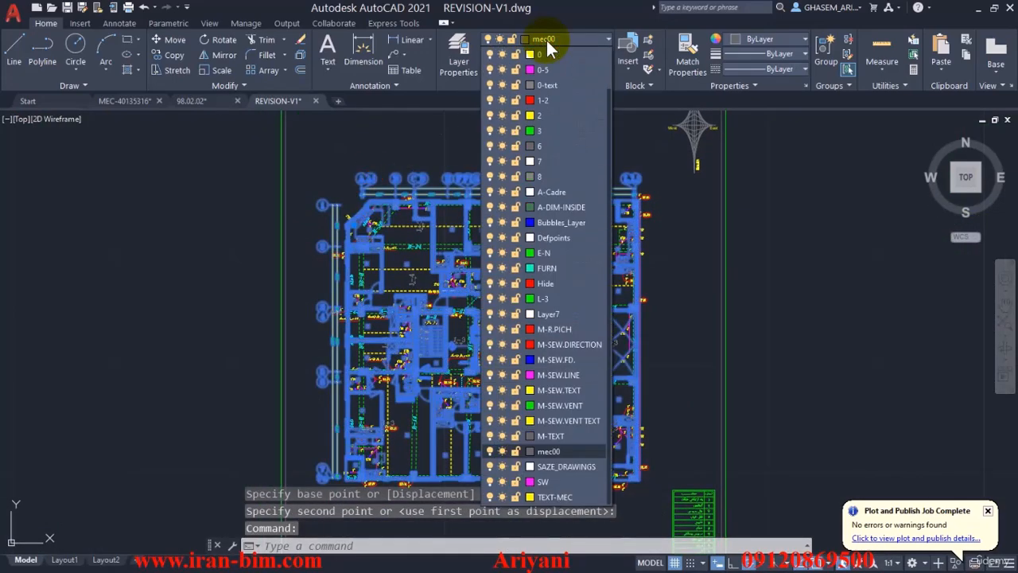
pyautogui.click(517, 450)
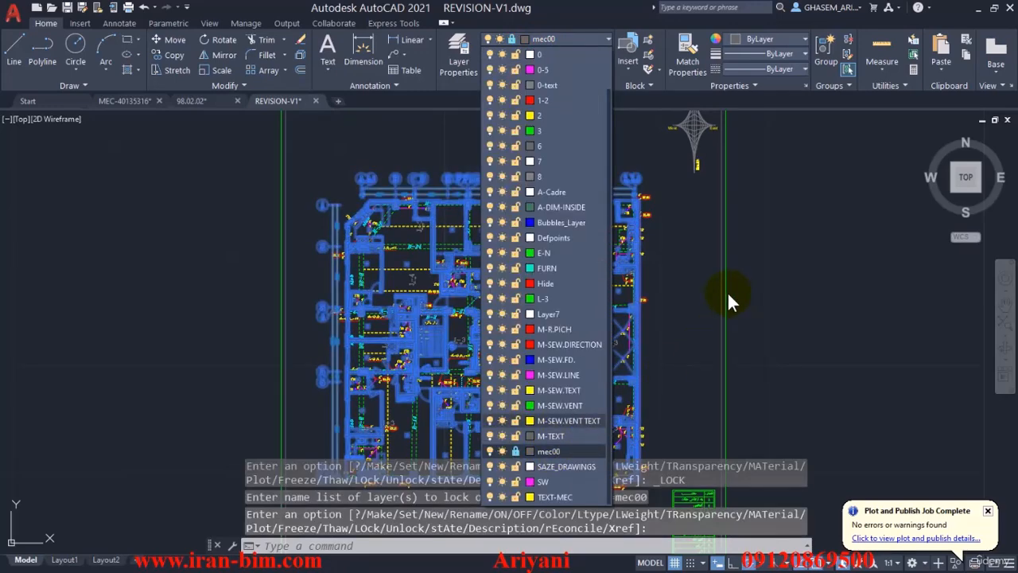
pyautogui.press('Escape')
pyautogui.press('Escape')
pyautogui.moveTo(689, 299); pyautogui.dragTo(659, 260, button='middle')
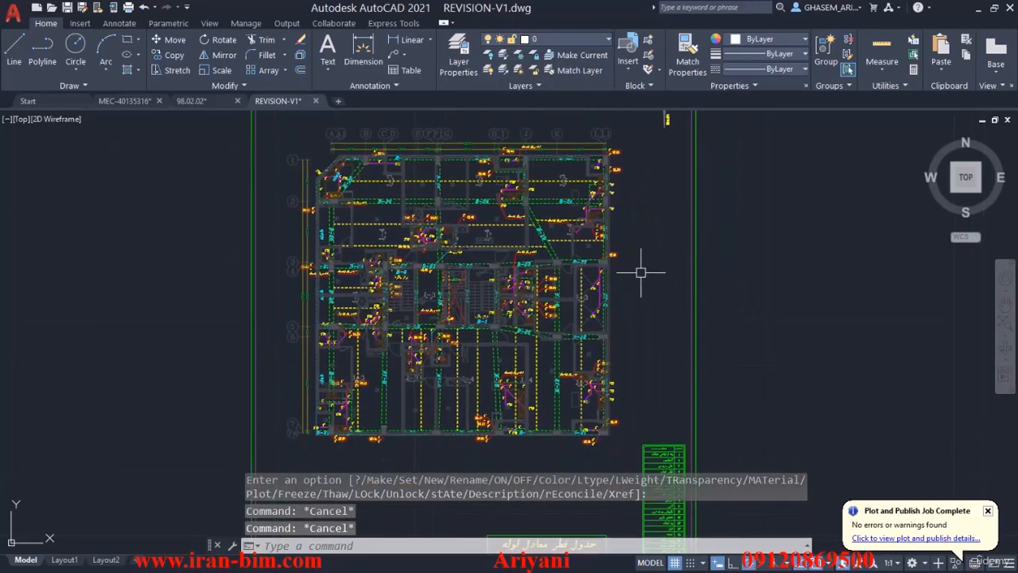
# Plot the revised drawing as a single sheet using the previous plot settings, checking the preview before plotting.
pyautogui.hotkey('ctrl', 'p')
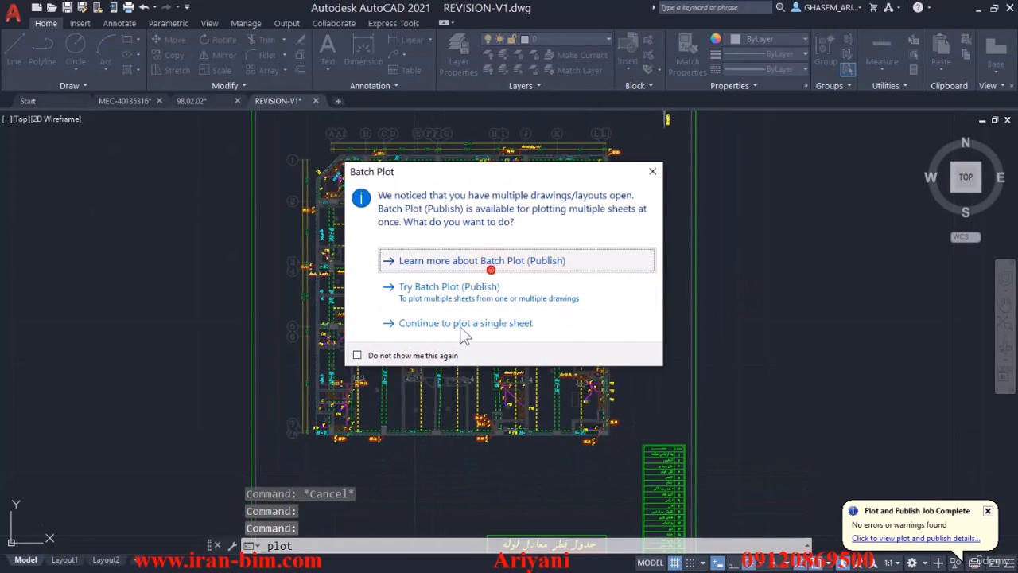
pyautogui.click(465, 323)
pyautogui.click(397, 159)
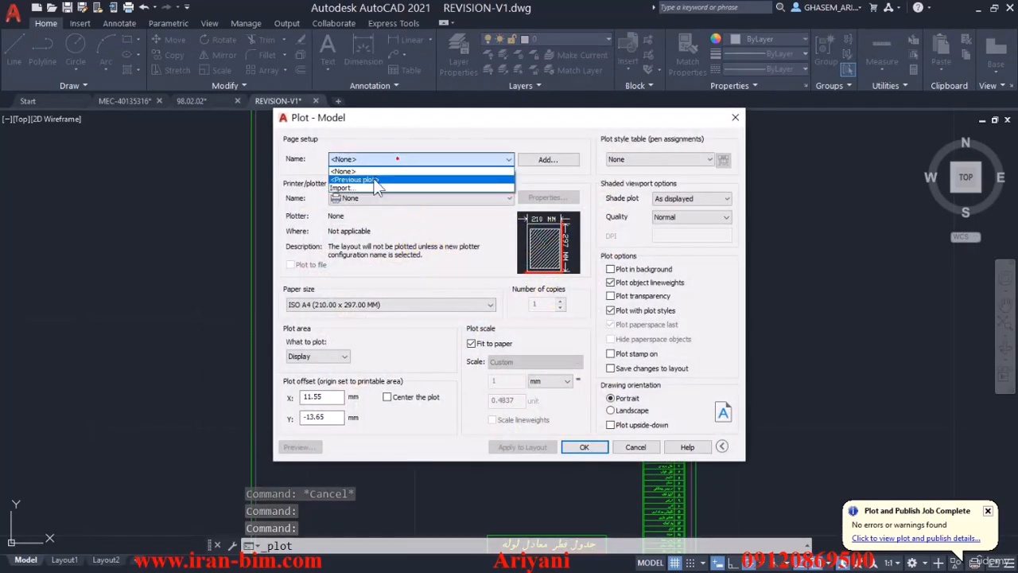
pyautogui.click(374, 180)
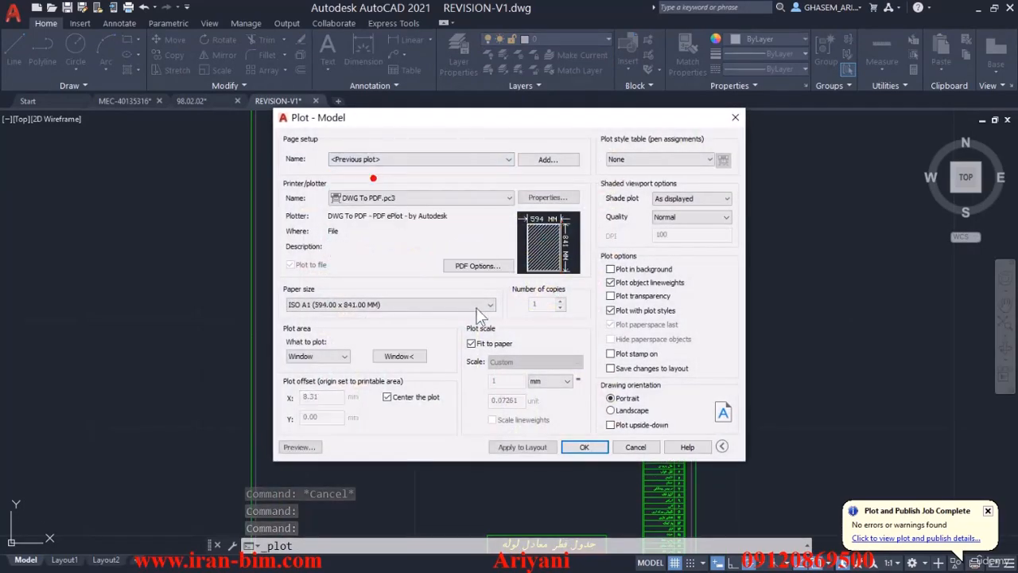
pyautogui.click(301, 447)
pyautogui.scroll(3, 437, 362)
pyautogui.rightClick(481, 159)
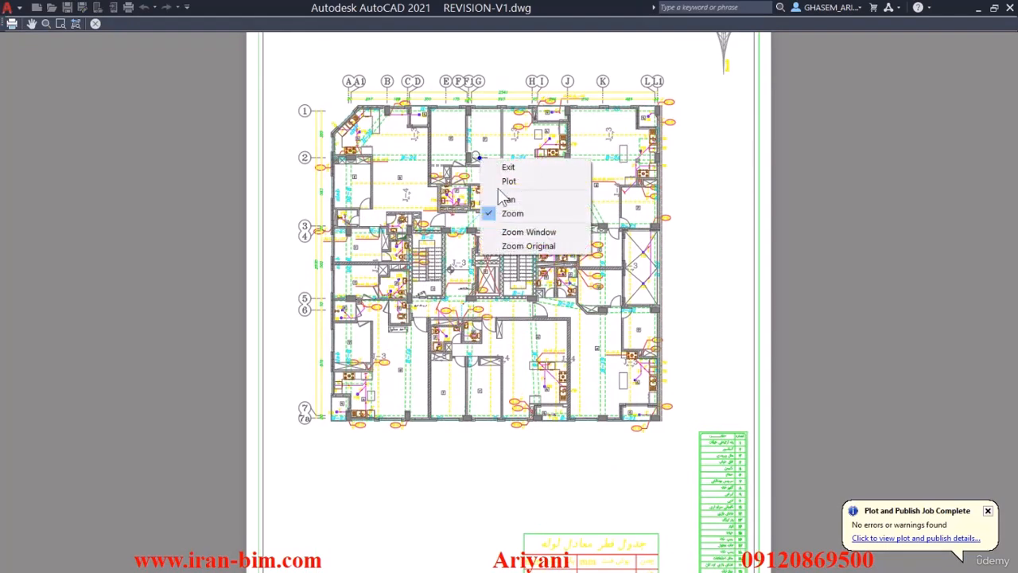
pyautogui.click(509, 181)
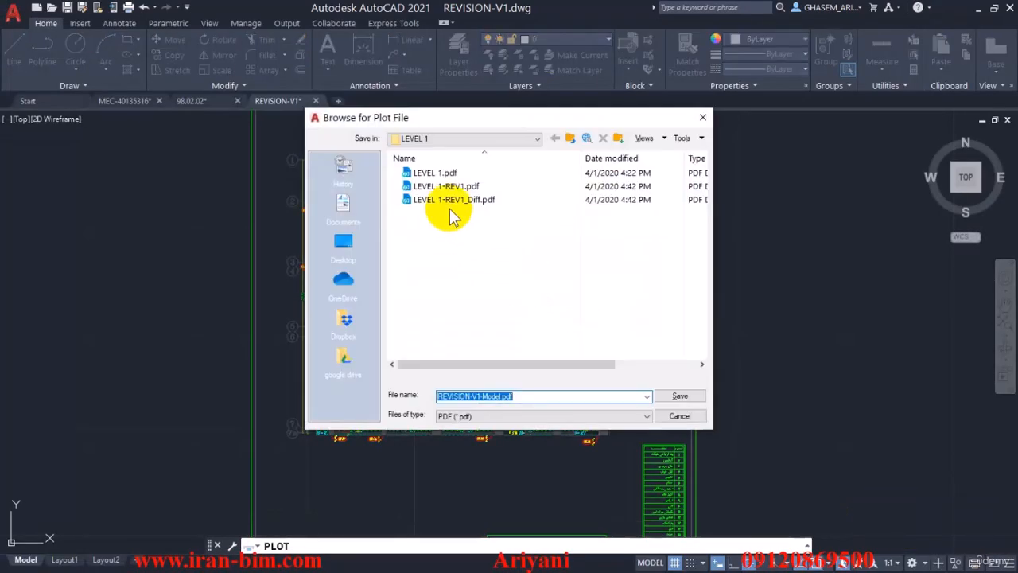
# Delete LEVEL 1-REV1_Diff.pdf from the LEVEL 1 folder while choosing where to save the plot.
pyautogui.click(466, 189)
pyautogui.click(466, 203)
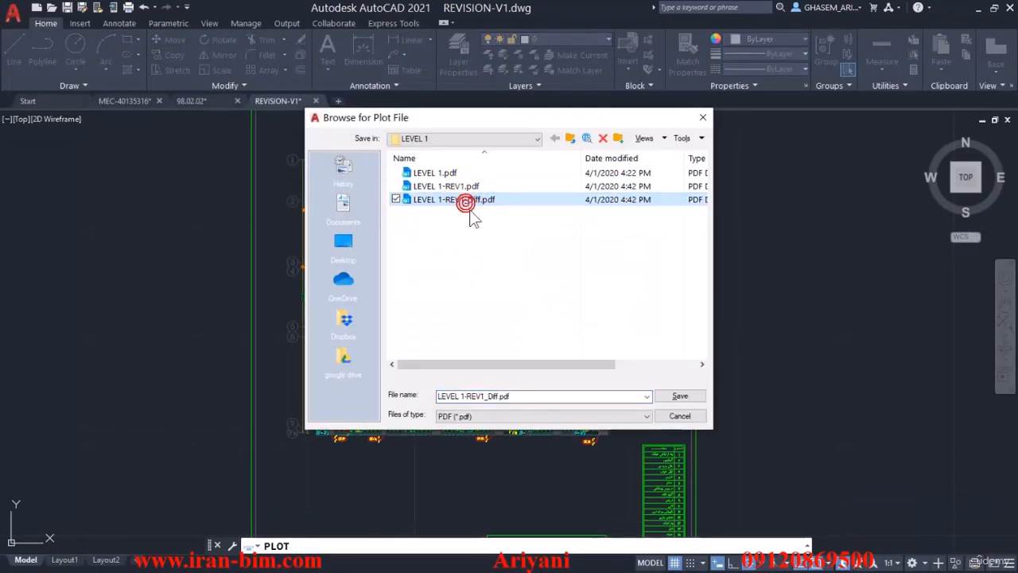
pyautogui.press('Delete')
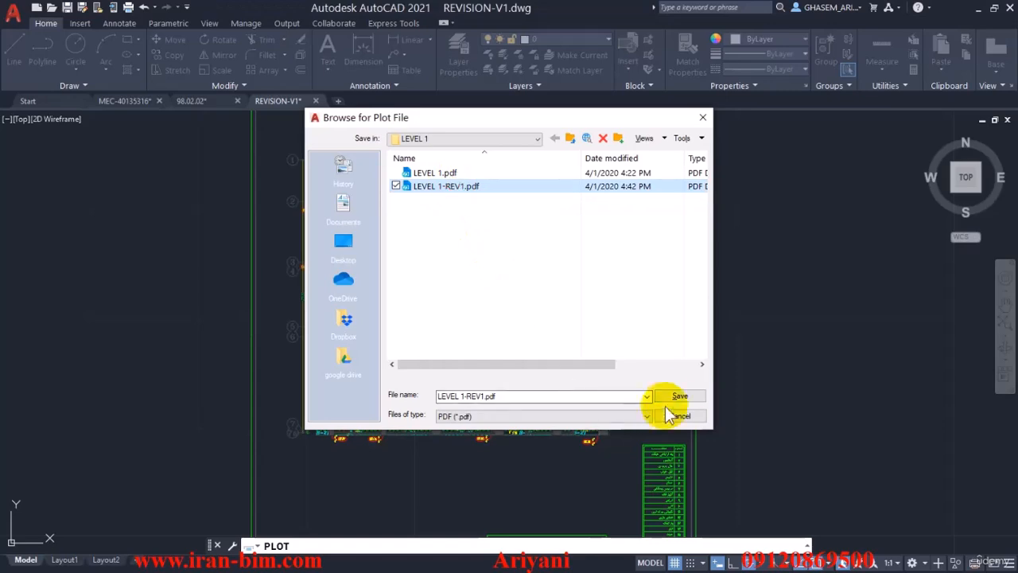
# Save the plot over LEVEL 1-REV1.pdf and remove its untitled viewports in Revu.
pyautogui.click(676, 397)
pyautogui.click(536, 318)
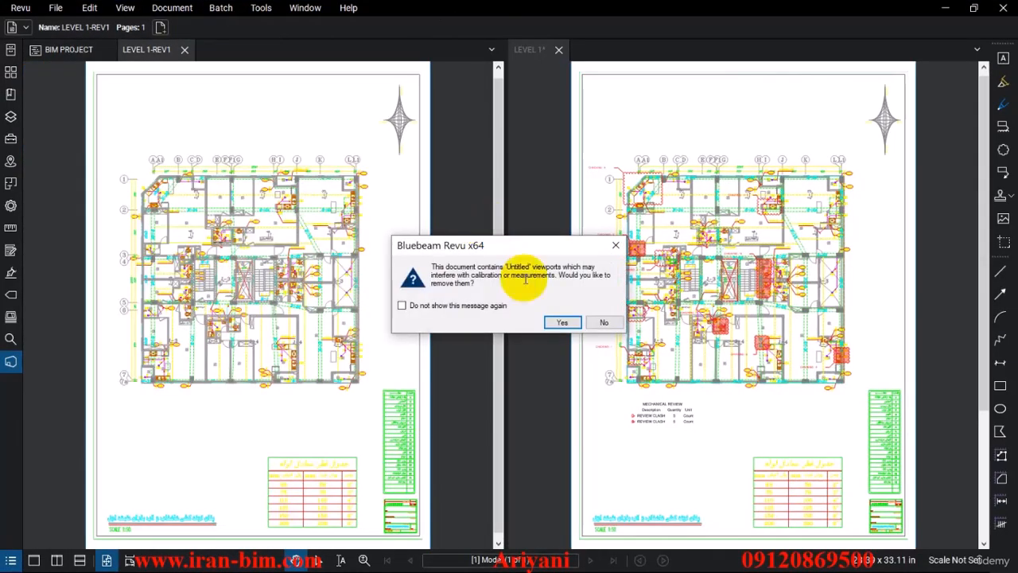
pyautogui.click(563, 322)
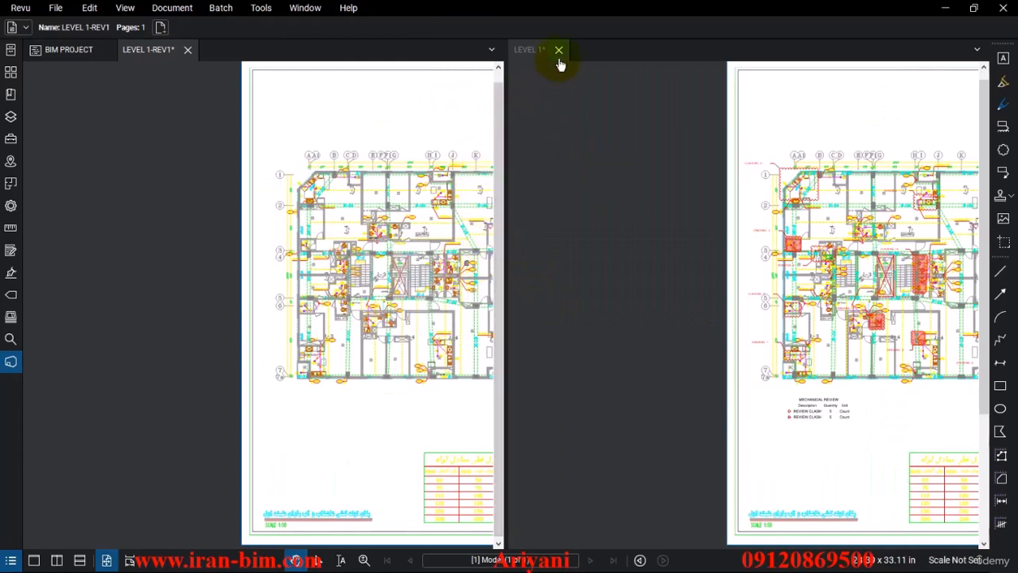
# Set up a document comparison with LEVEL 1.pdf as Document A and LEVEL 1-REV1.pdf as Document B.
pyautogui.scroll(-3, 381, 159)
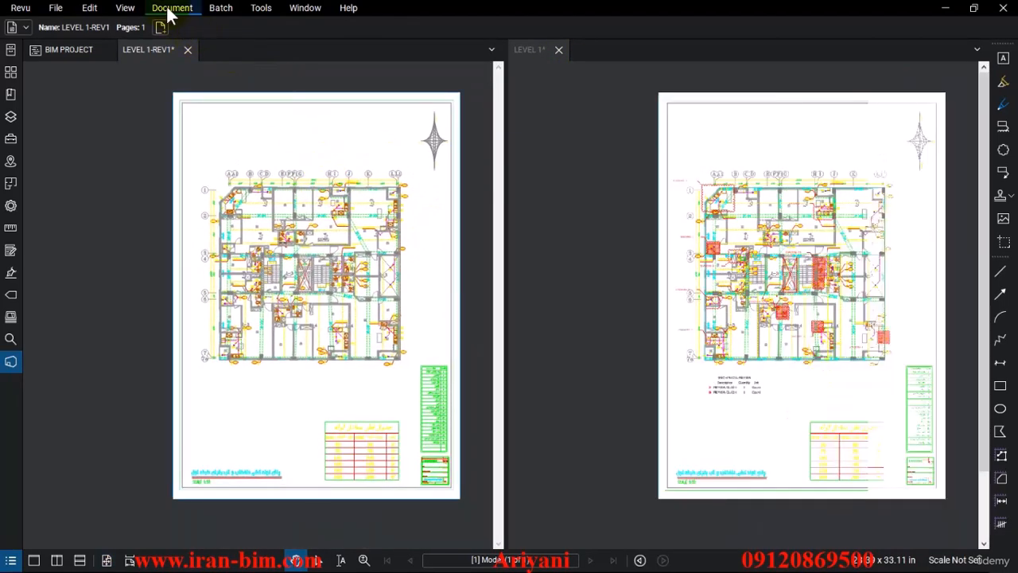
pyautogui.click(171, 10)
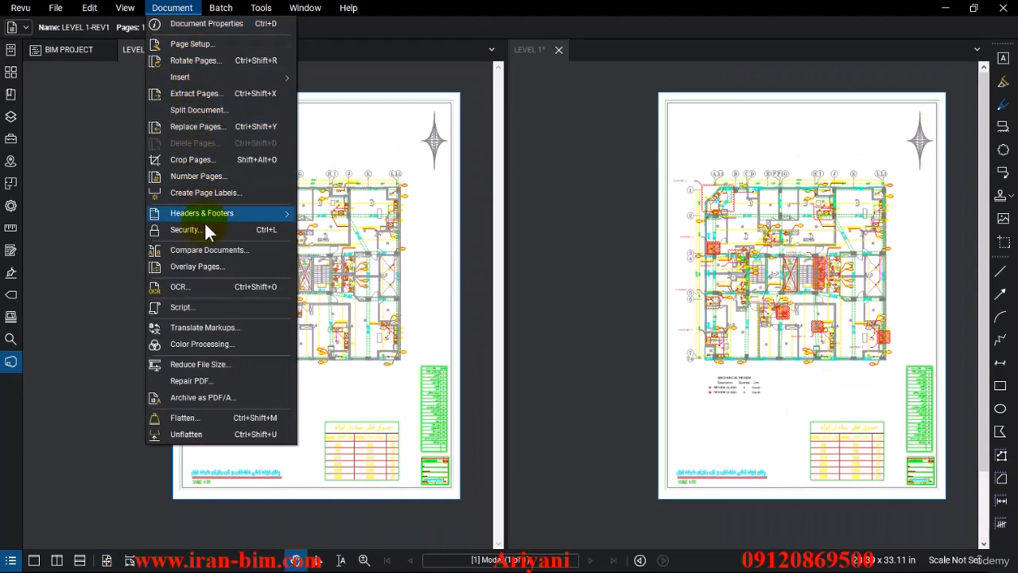
pyautogui.click(208, 252)
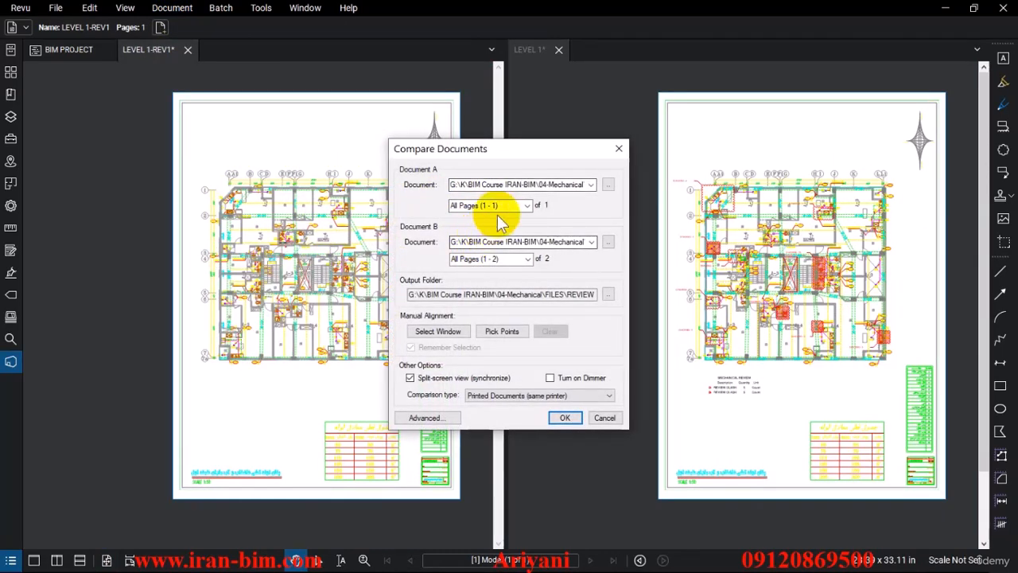
pyautogui.moveTo(482, 184); pyautogui.dragTo(594, 176)
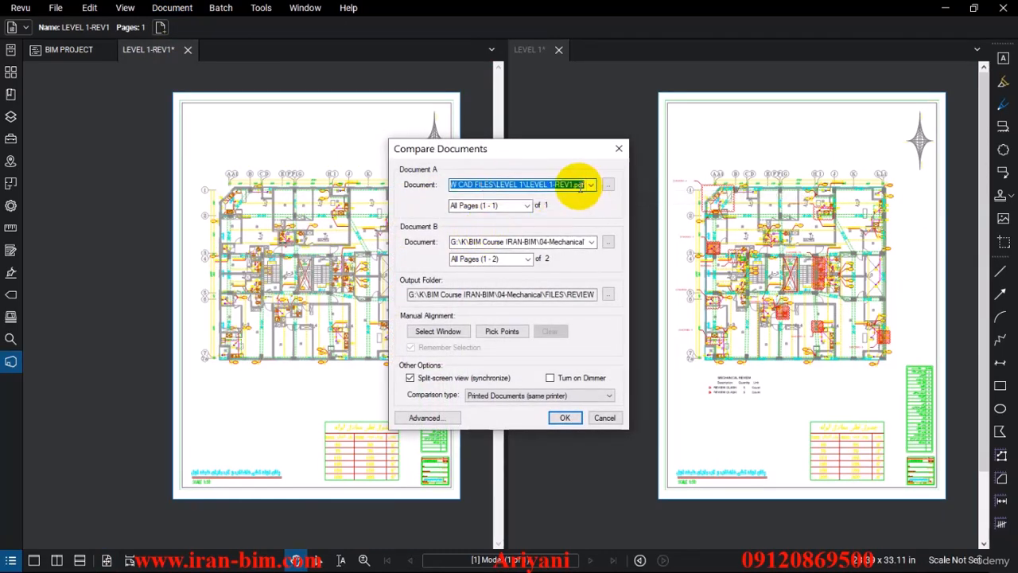
pyautogui.click(609, 185)
pyautogui.click(359, 137)
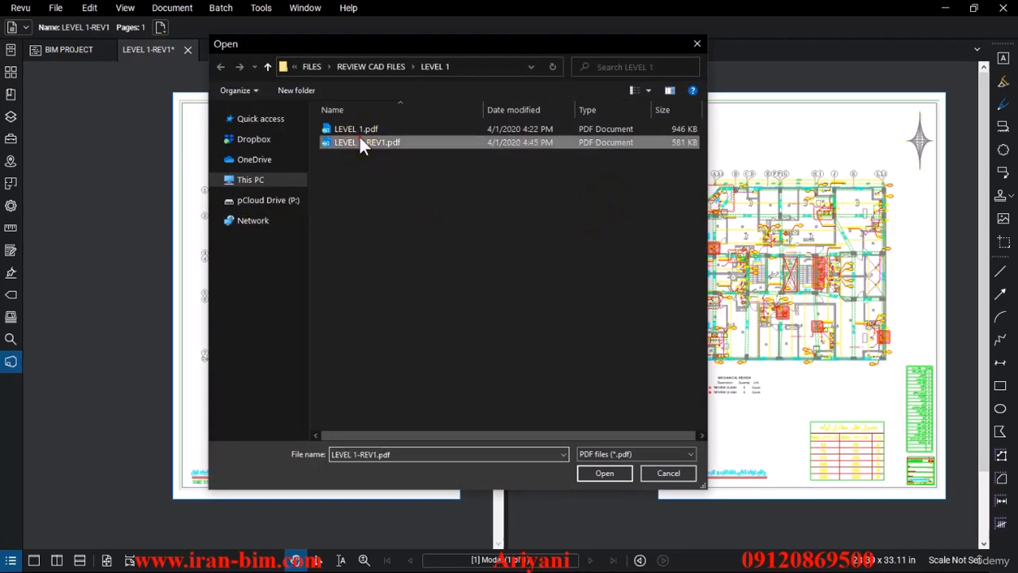
pyautogui.doubleClick(358, 129)
pyautogui.click(561, 243)
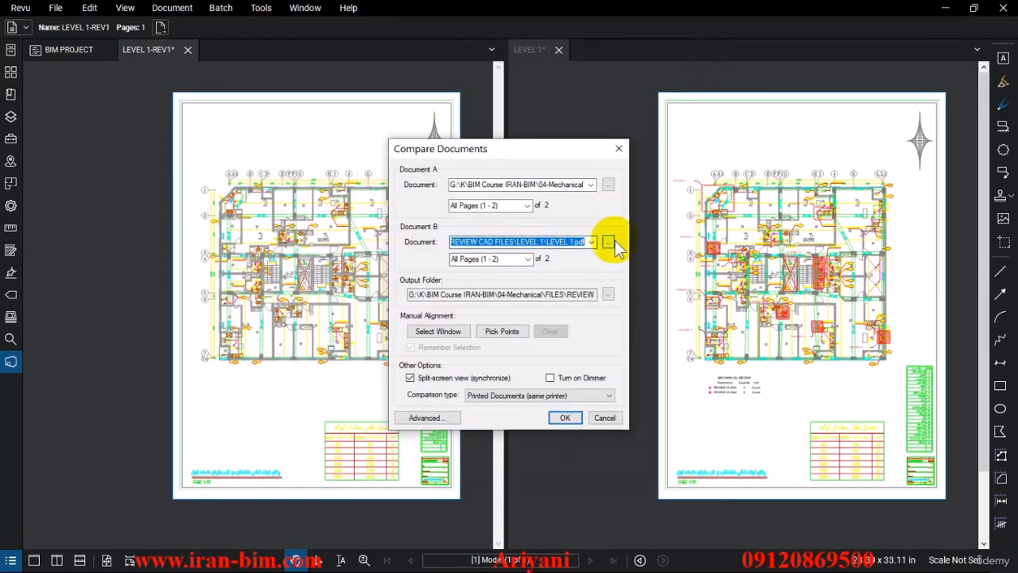
pyautogui.click(608, 242)
pyautogui.doubleClick(384, 140)
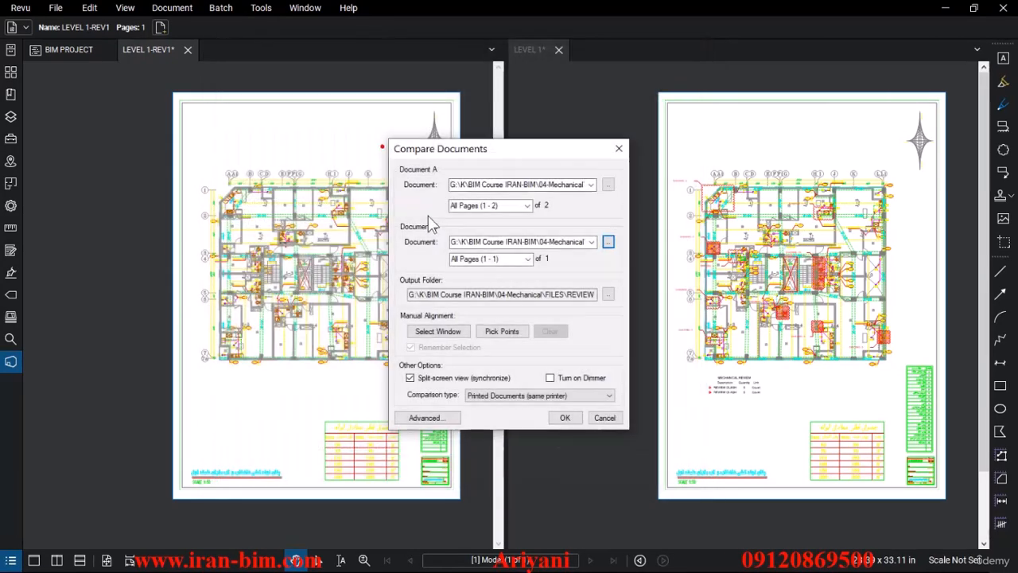
# Try to run the comparison with all pages of both documents.
pyautogui.click(573, 295)
pyautogui.click(563, 418)
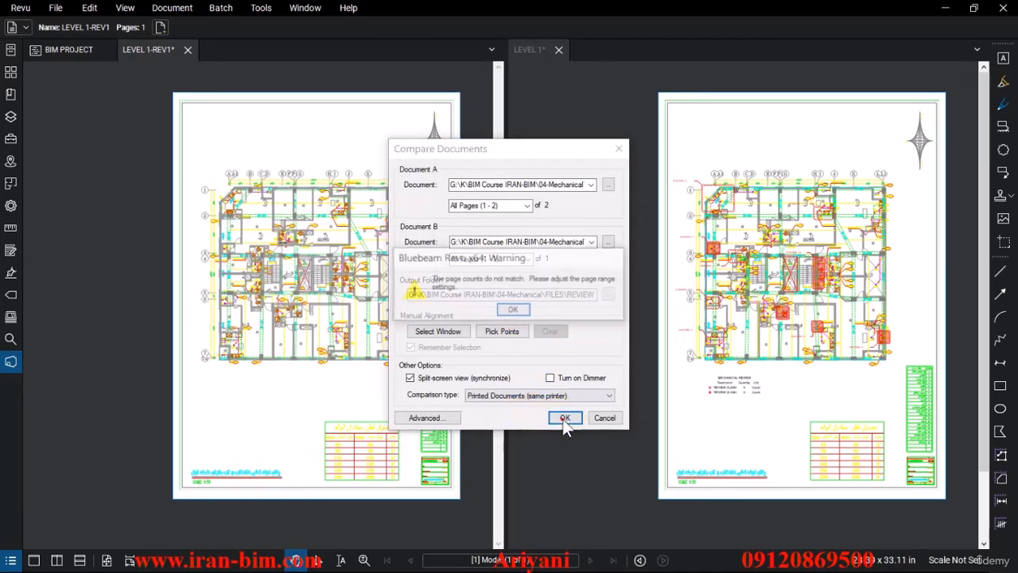
pyautogui.click(514, 311)
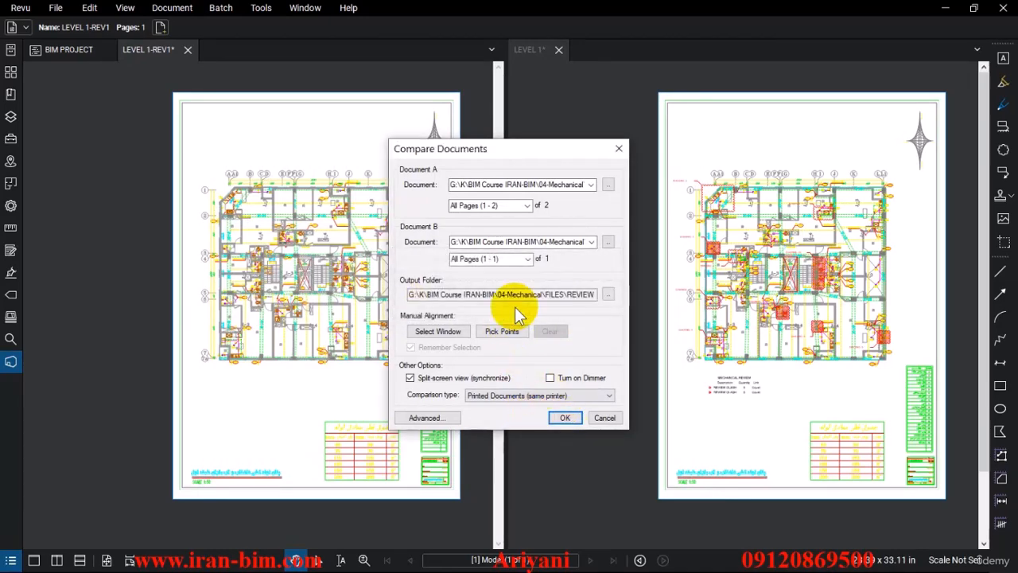
pyautogui.click(564, 414)
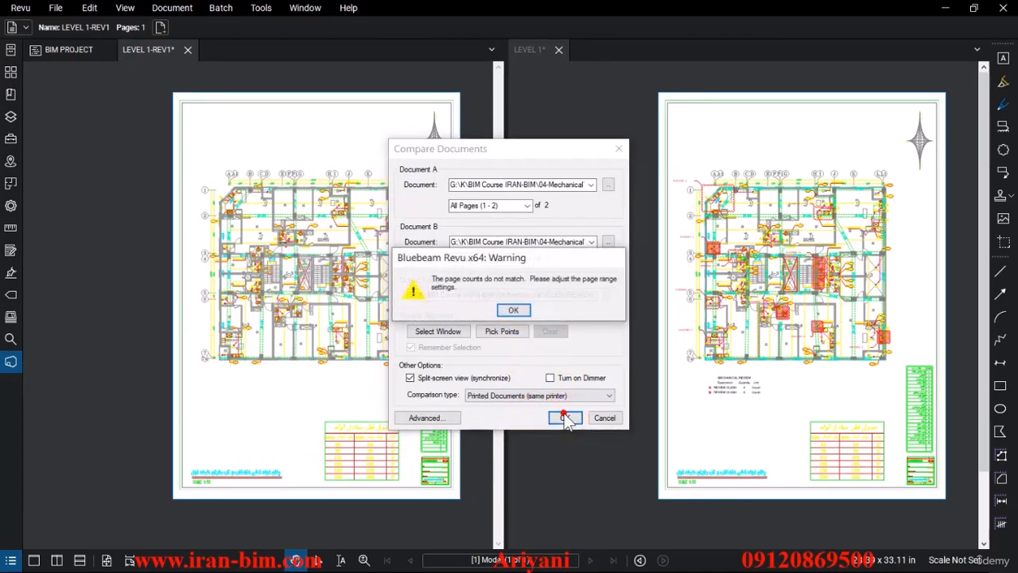
pyautogui.click(513, 311)
# Set Document A's page range to page 1 and run the comparison, replacing the open comparison file if asked.
pyautogui.click(526, 207)
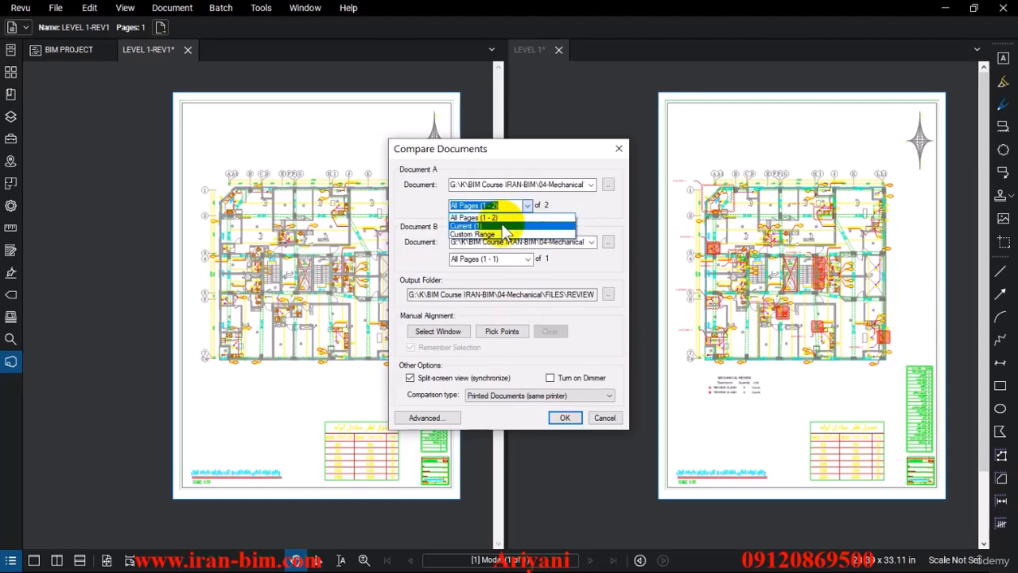
pyautogui.click(525, 234)
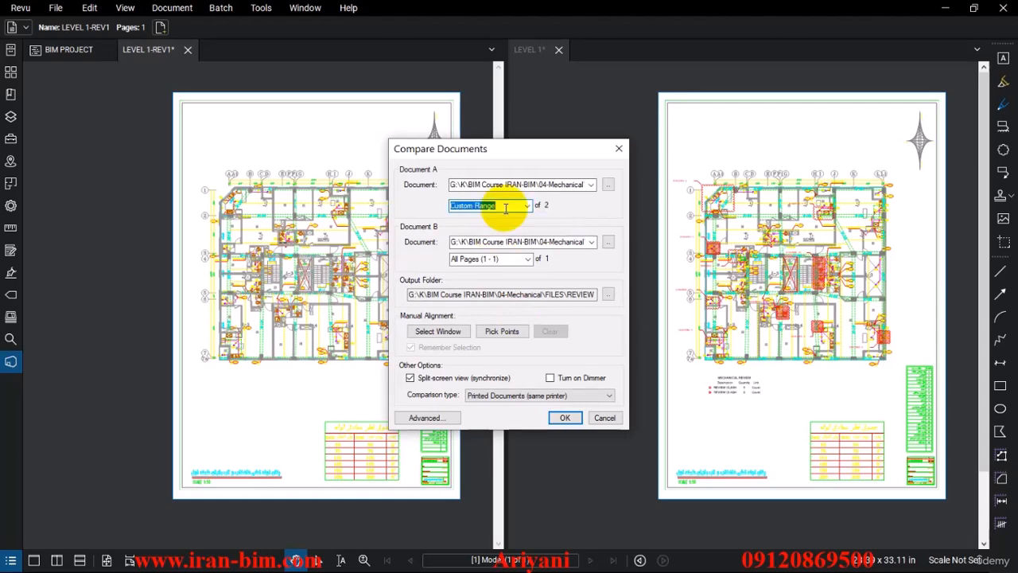
pyautogui.write('1')
pyautogui.click(563, 418)
pyautogui.click(551, 322)
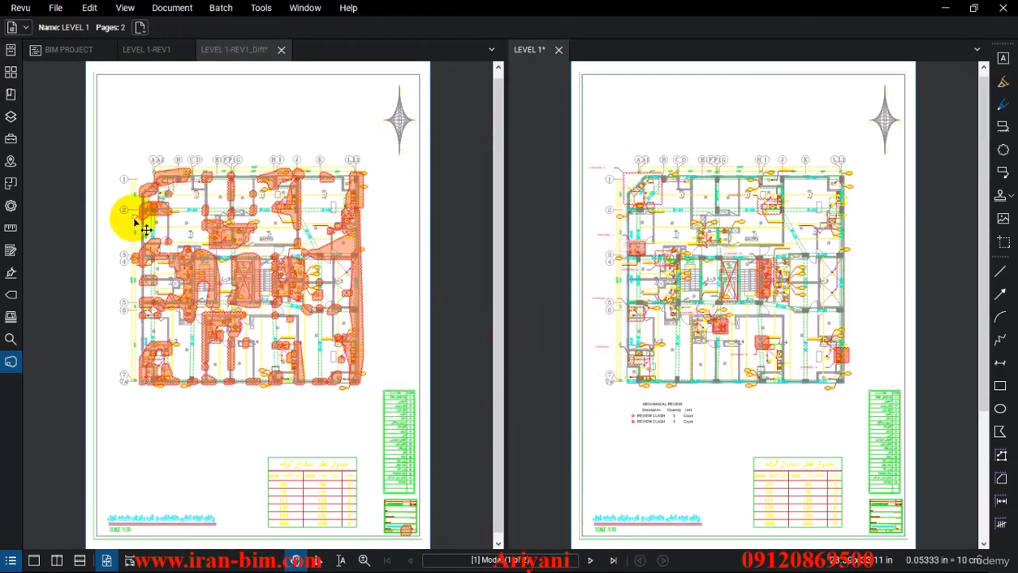
# Examine the clouded differences in LEVEL 1-REV1_Diff against the marked-up clashes on the LEVEL 1 plan.
pyautogui.scroll(4, 149, 235)
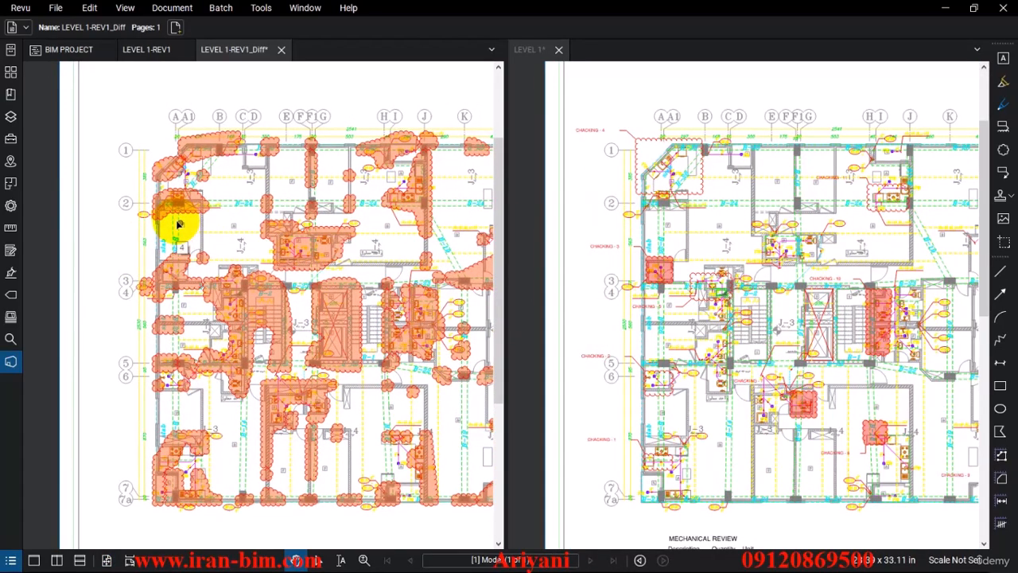
pyautogui.scroll(4, 143, 288)
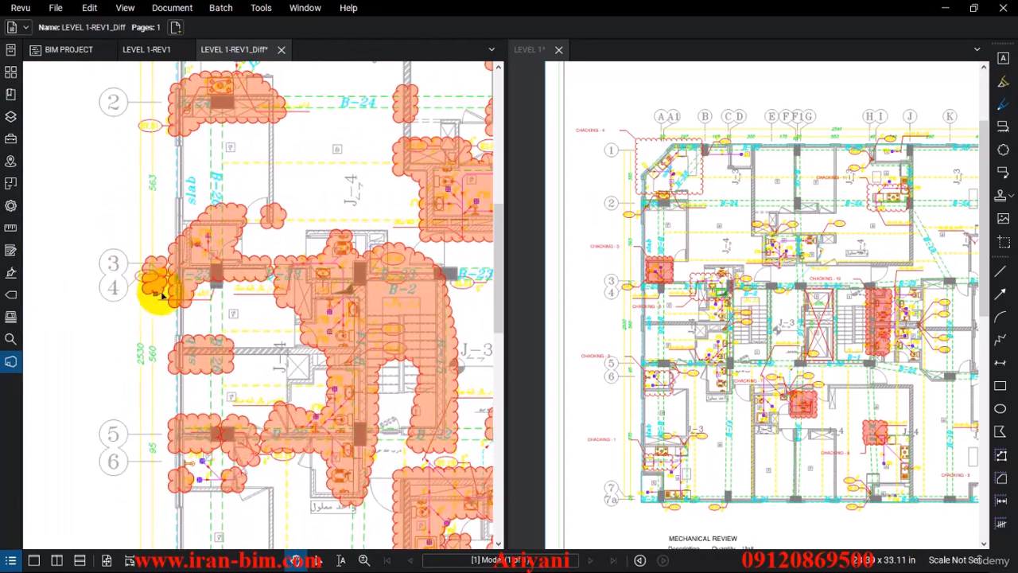
pyautogui.scroll(-2, 178, 268)
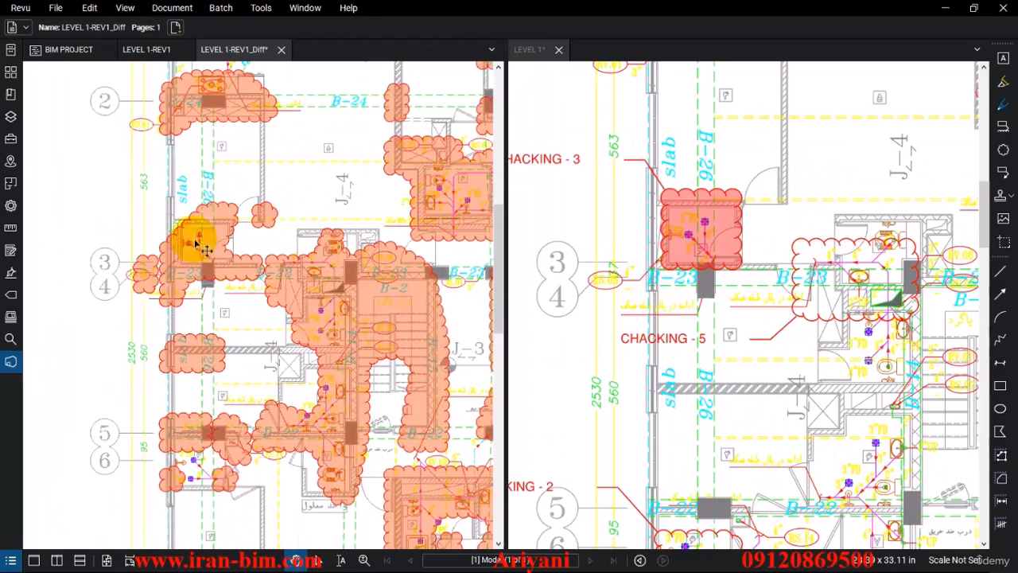
pyautogui.moveTo(224, 368); pyautogui.dragTo(212, 279)
pyautogui.scroll(2, 211, 279)
pyautogui.scroll(-2, 212, 279)
pyautogui.moveTo(260, 302); pyautogui.dragTo(245, 295)
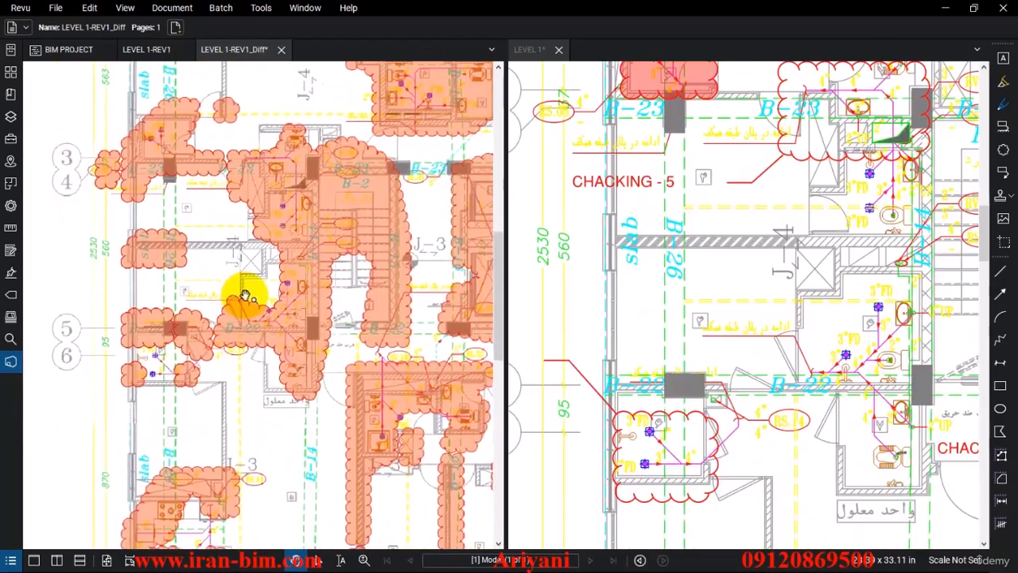
pyautogui.scroll(-1, 298, 278)
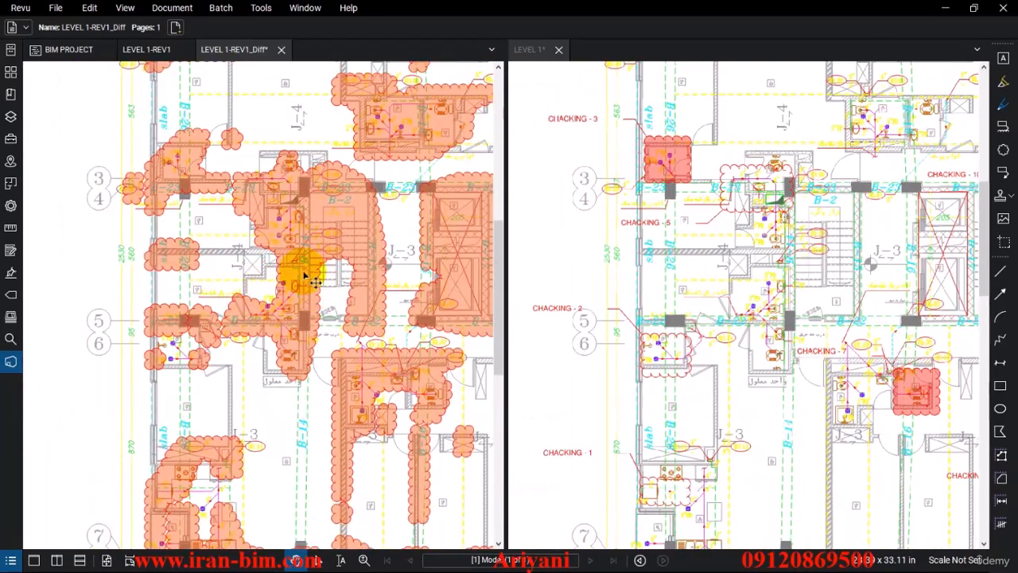
pyautogui.scroll(-2, 290, 284)
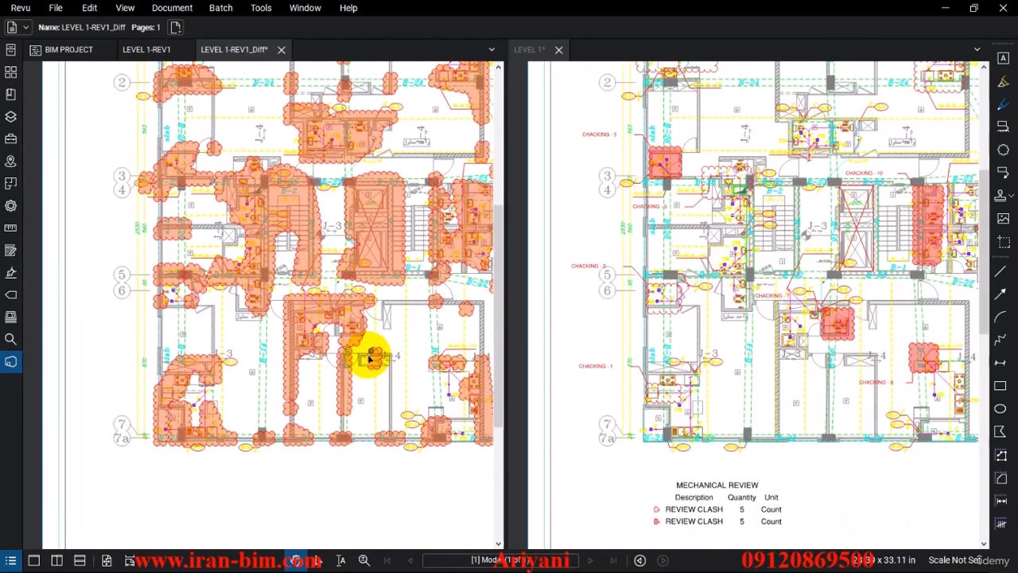
pyautogui.scroll(-1, 274, 429)
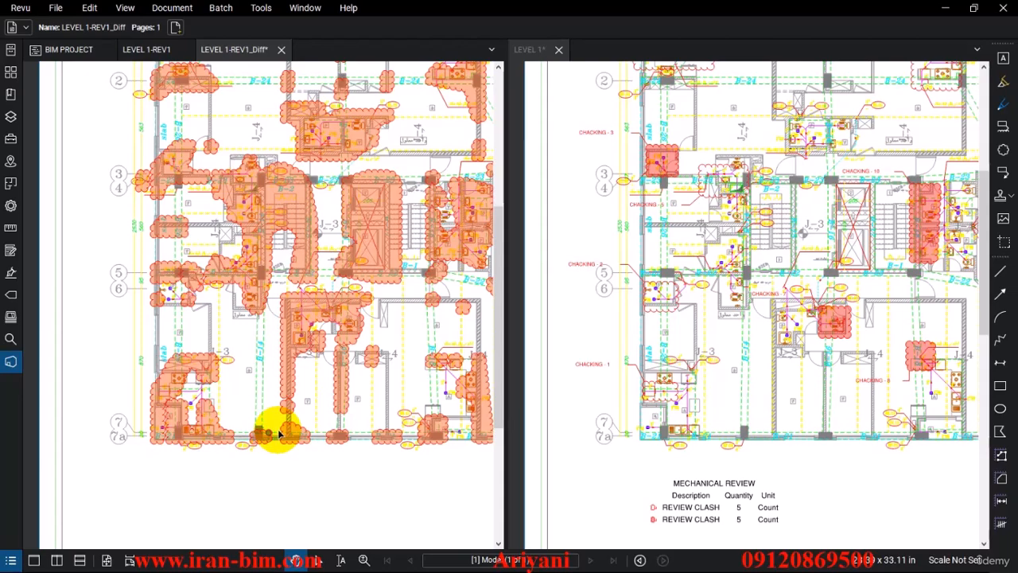
pyautogui.scroll(-2, 276, 432)
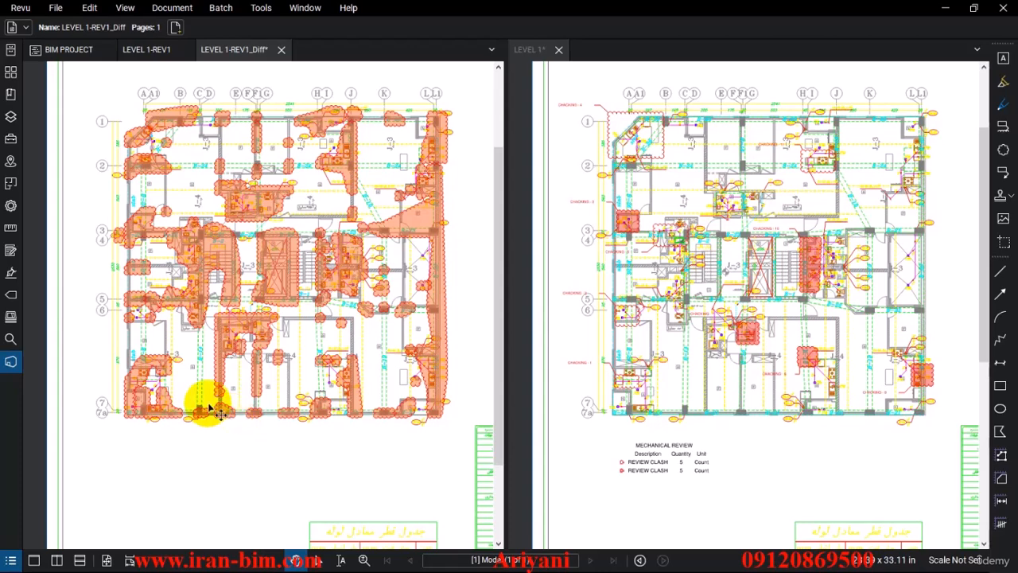
# Exit Revu and leave its session without saving LEVEL 1.pdf as a new file, and return to AutoCAD.
pyautogui.click(1002, 10)
pyautogui.click(536, 352)
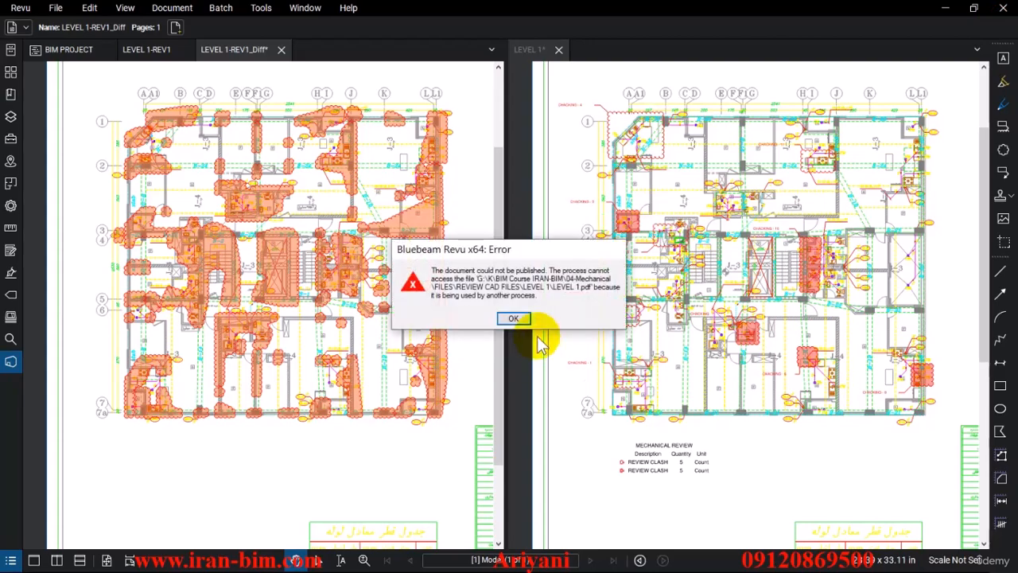
pyautogui.click(520, 319)
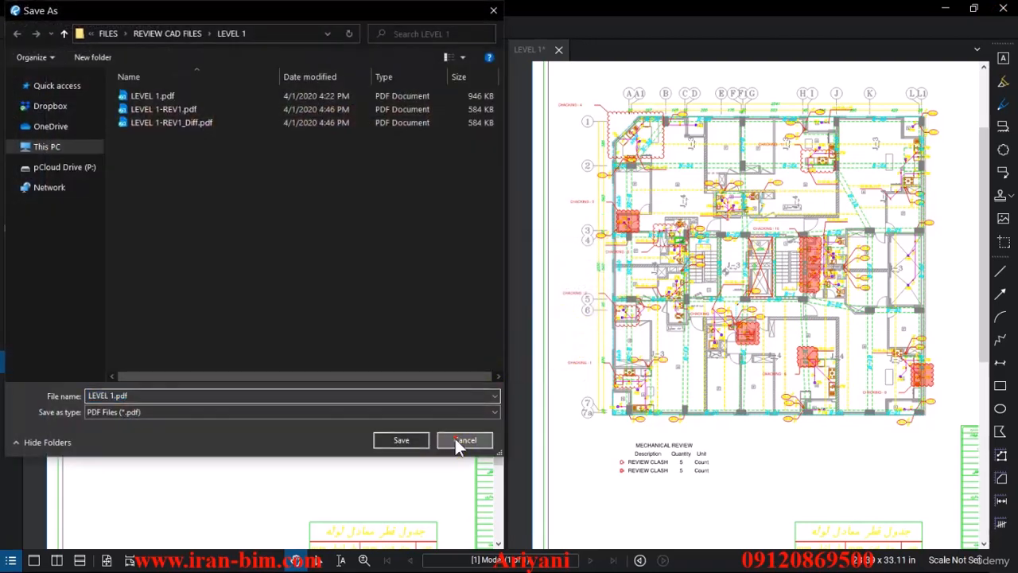
pyautogui.click(460, 443)
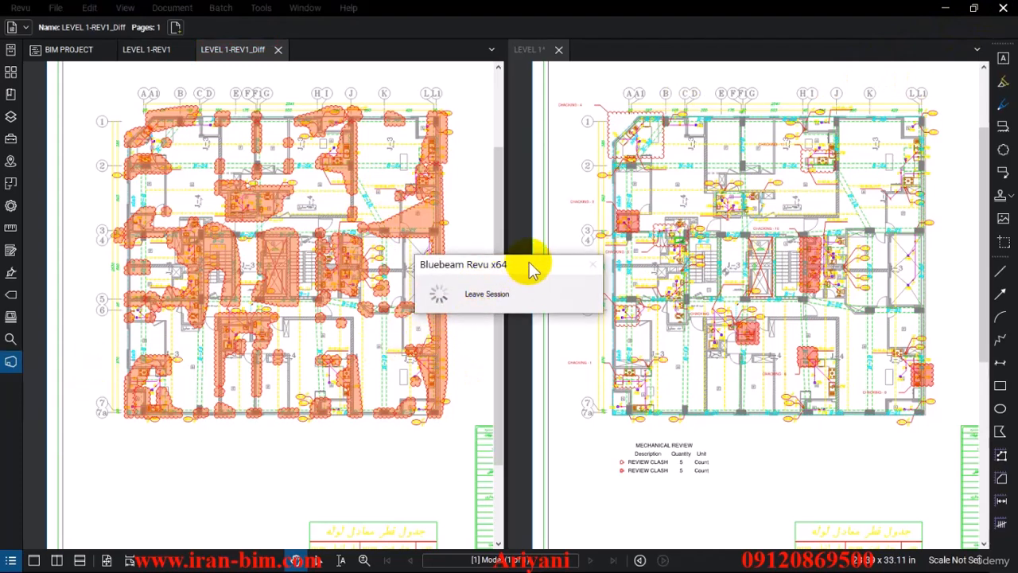
pyautogui.moveTo(533, 266); pyautogui.dragTo(529, 269)
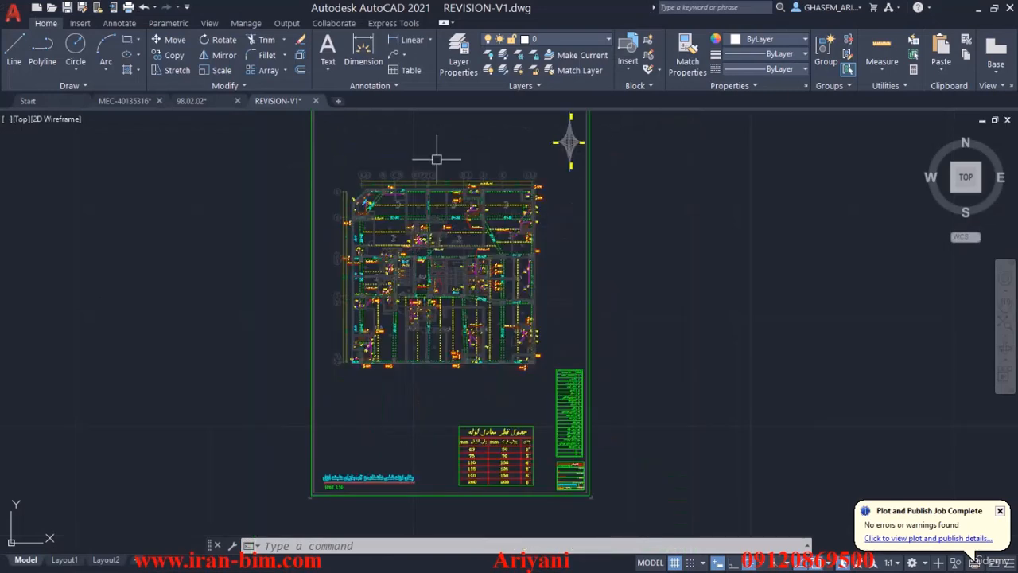
# Show the REVISION-V1 drawing at its full extents, bring up the DWG Compare tools, and close REVISION-V1.
pyautogui.moveTo(451, 233); pyautogui.dragTo(373, 263, button='middle')
pyautogui.scroll(-1, 373, 263)
pyautogui.middleClick(589, 241)
pyautogui.middleClick(588, 241)
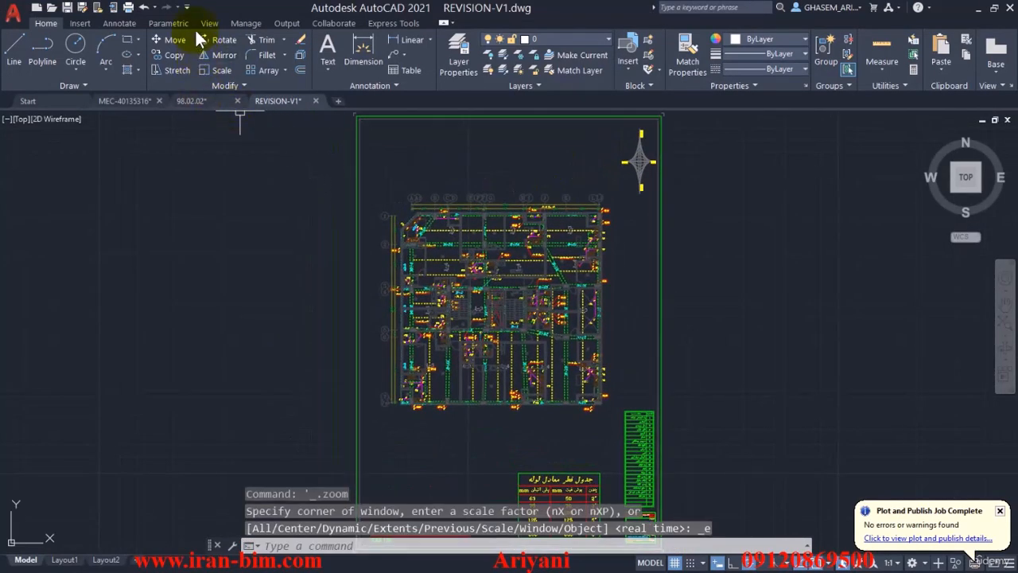
pyautogui.click(336, 23)
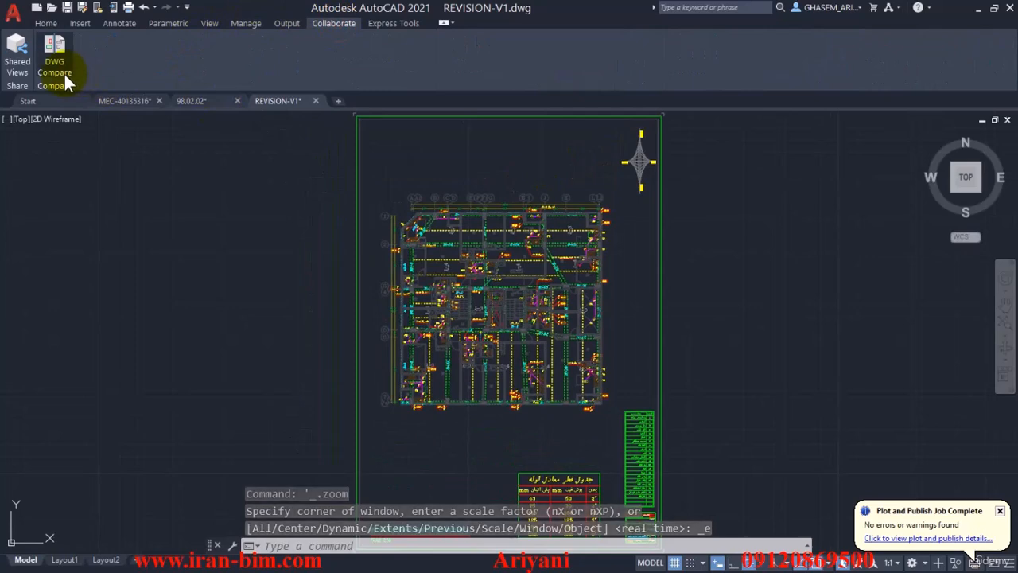
pyautogui.click(315, 101)
pyautogui.press('Escape')
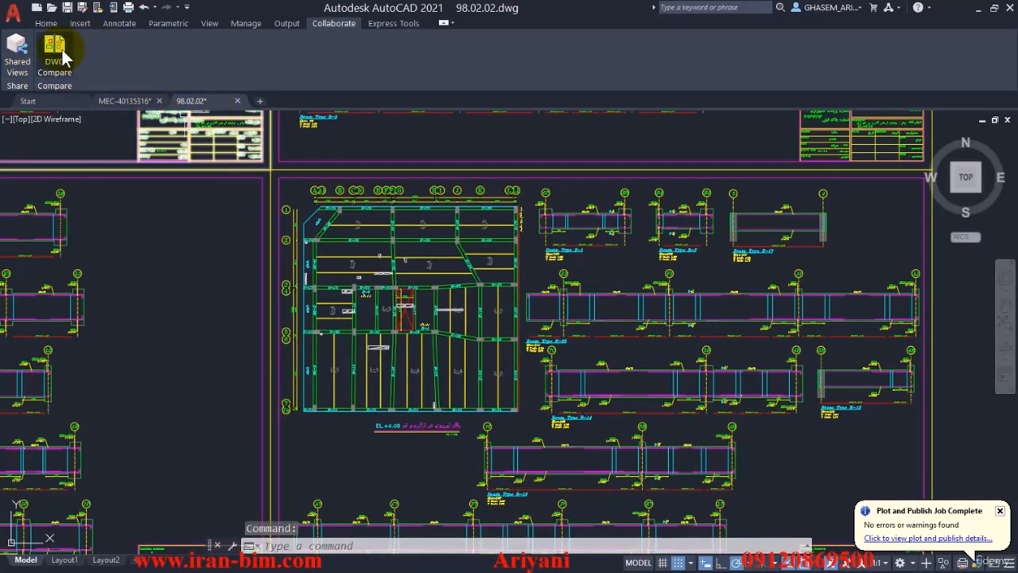
pyautogui.click(237, 102)
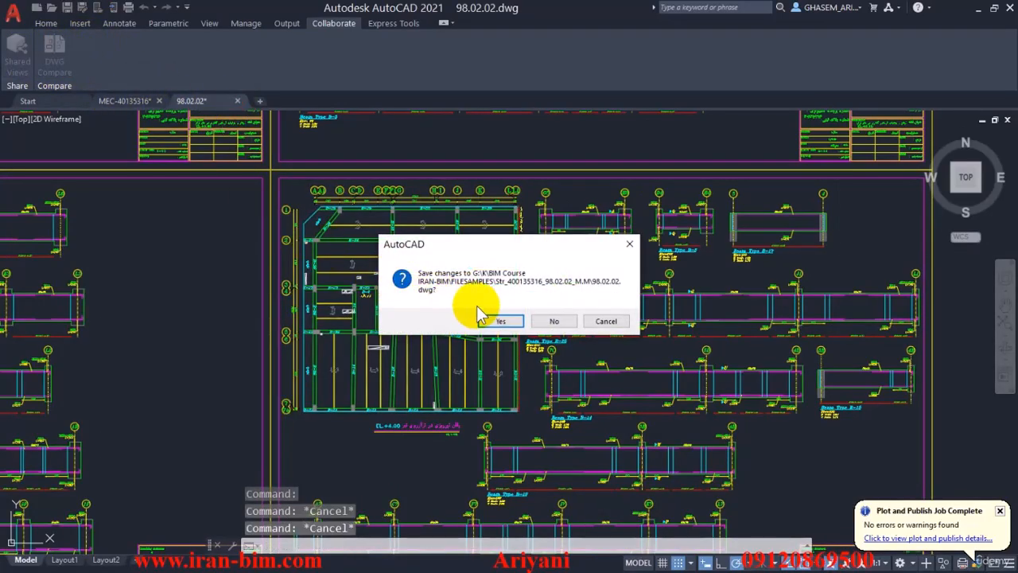
pyautogui.click(607, 321)
pyautogui.scroll(-5, 367, 269)
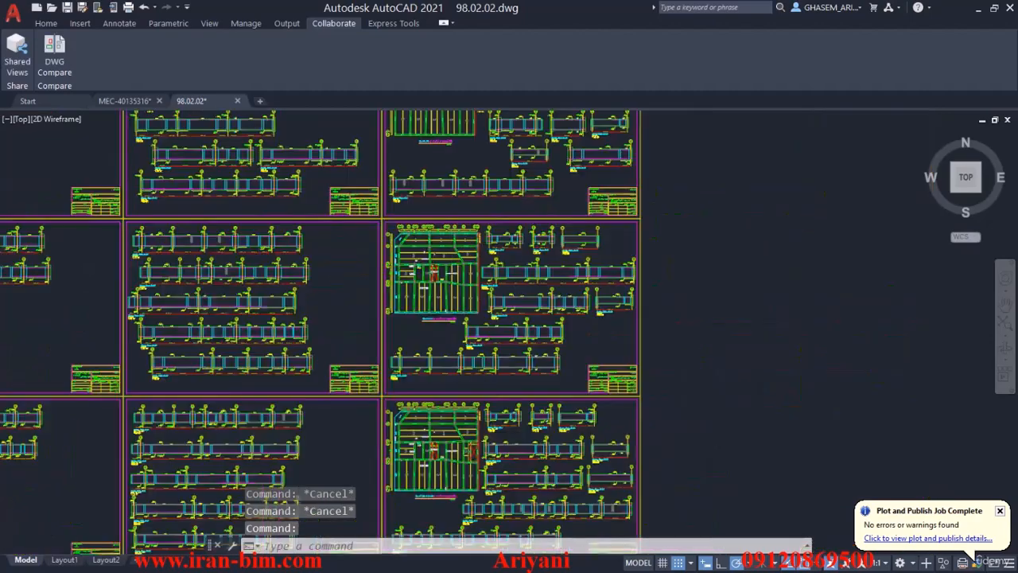
# In the MEC-40135316 drawing, select the complete first-floor sewage and rainwater piping sheet with its frame and tables, and copy it.
pyautogui.click(115, 101)
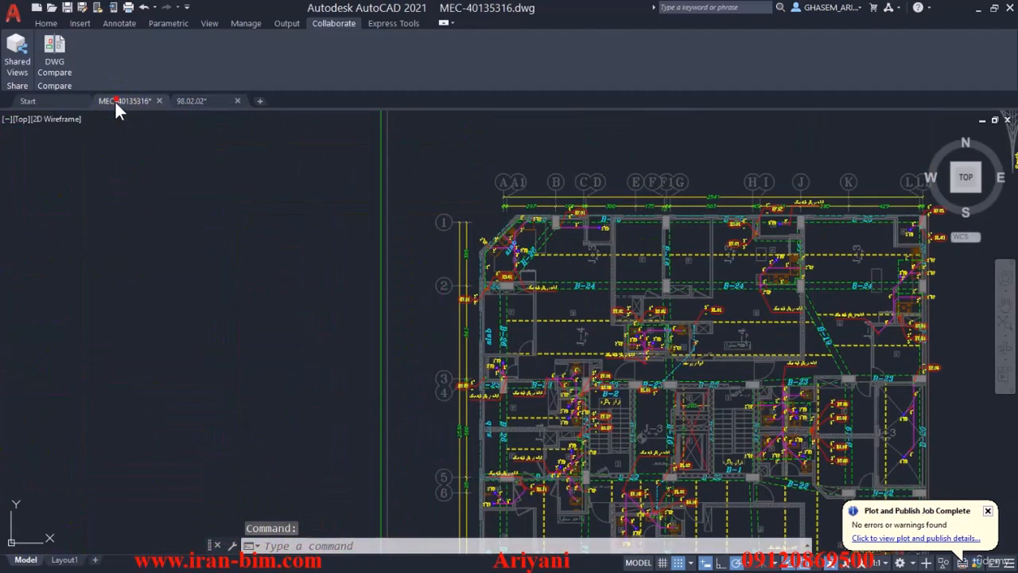
pyautogui.scroll(-3, 333, 268)
pyautogui.scroll(2, 333, 266)
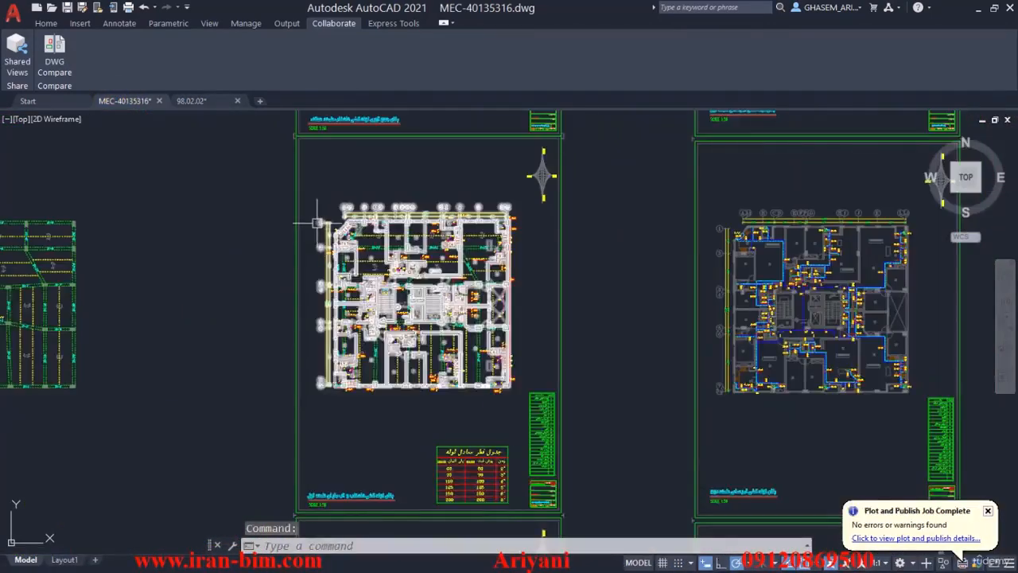
pyautogui.click(313, 223)
pyautogui.press('Escape')
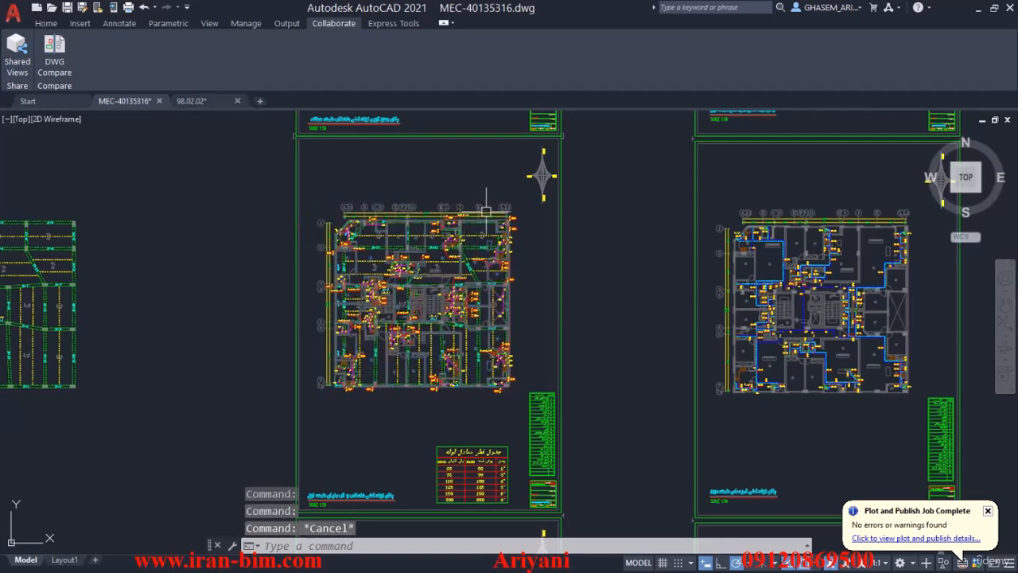
pyautogui.click(609, 164)
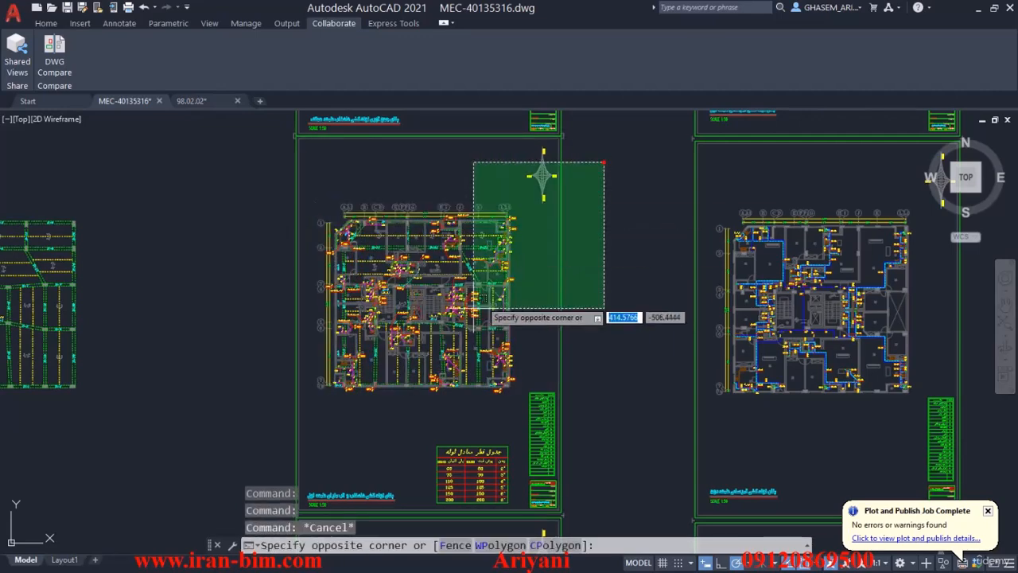
pyautogui.click(226, 475)
pyautogui.moveTo(255, 430); pyautogui.dragTo(231, 363, button='middle')
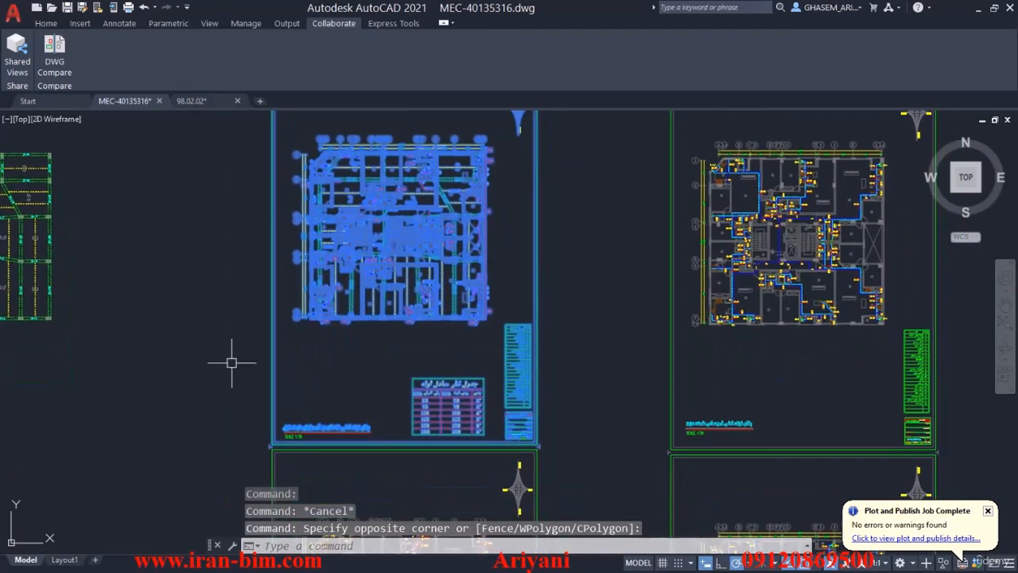
pyautogui.scroll(5, 300, 416)
pyautogui.scroll(-5, 286, 415)
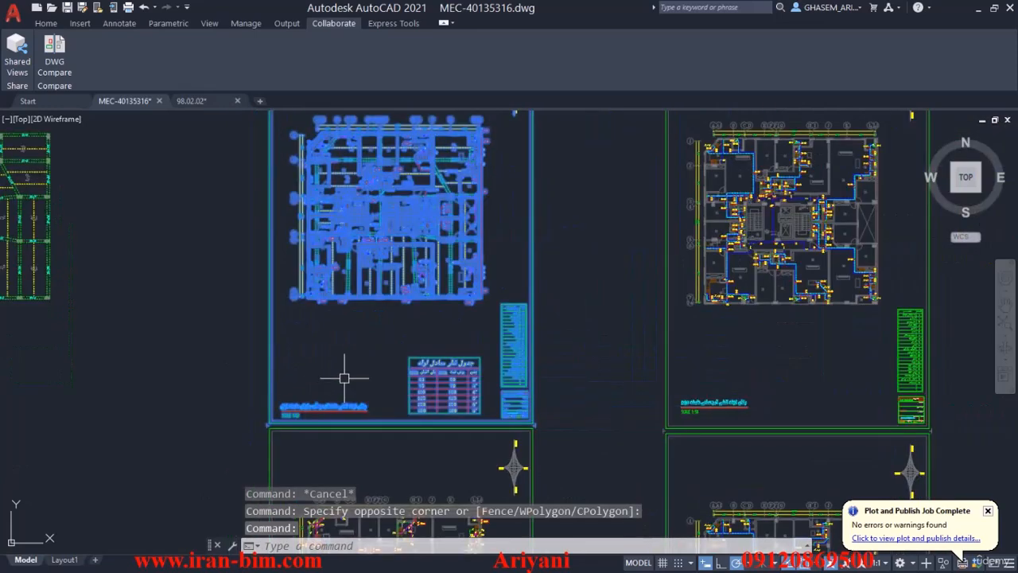
pyautogui.moveTo(342, 371); pyautogui.dragTo(333, 406, button='middle')
pyautogui.hotkey('ctrl', 'c')
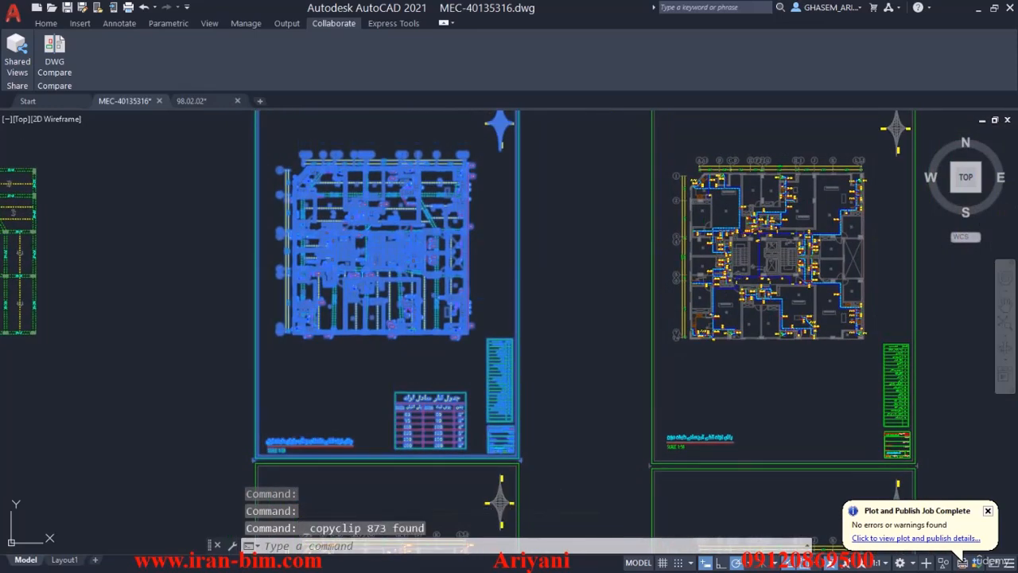
# Start a new drawing, paste the copied piping sheet into it, and show it at full extents.
pyautogui.hotkey('ctrl', 'n')
pyautogui.click(670, 408)
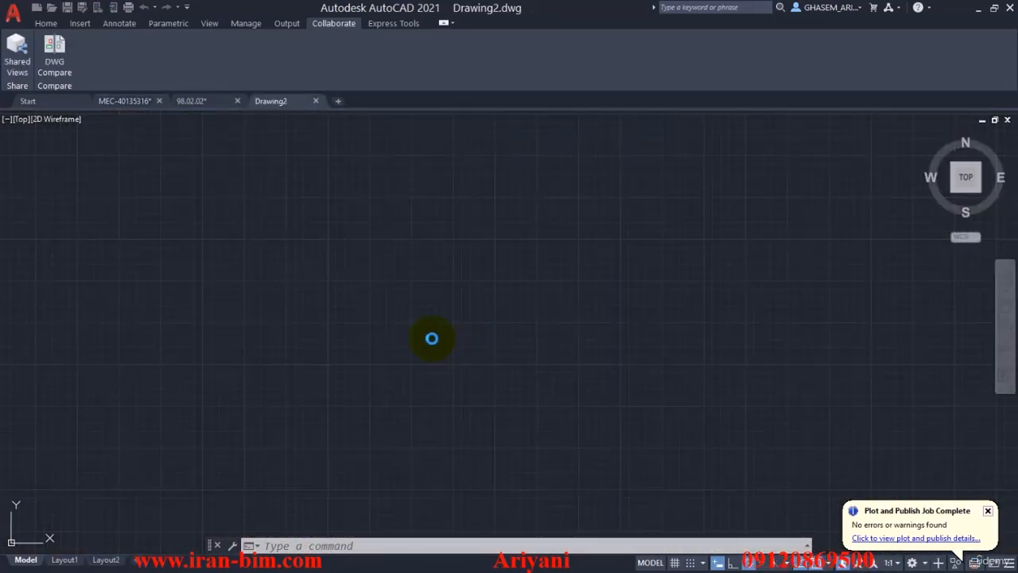
pyautogui.hotkey('ctrl', 'v')
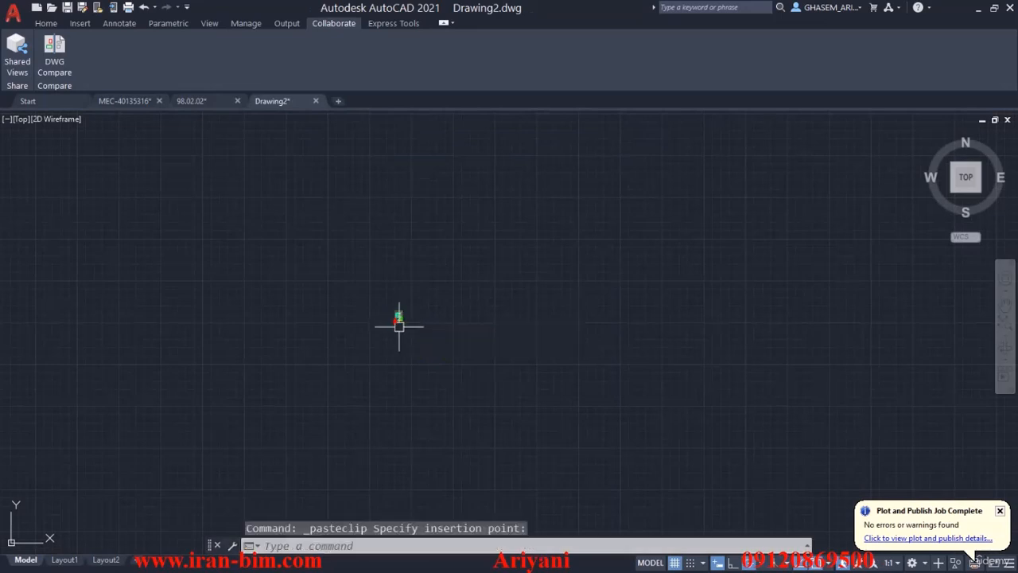
pyautogui.click(399, 326)
pyautogui.middleClick(399, 326)
pyautogui.middleClick(399, 327)
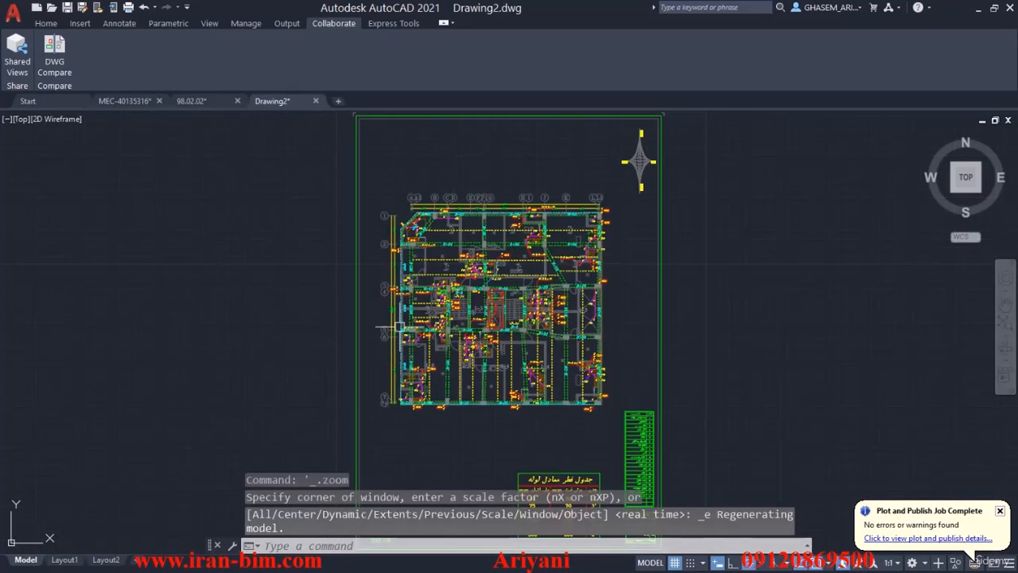
# Erase the whole pasted sheet from the new drawing.
pyautogui.scroll(-3, 400, 326)
pyautogui.click(533, 196)
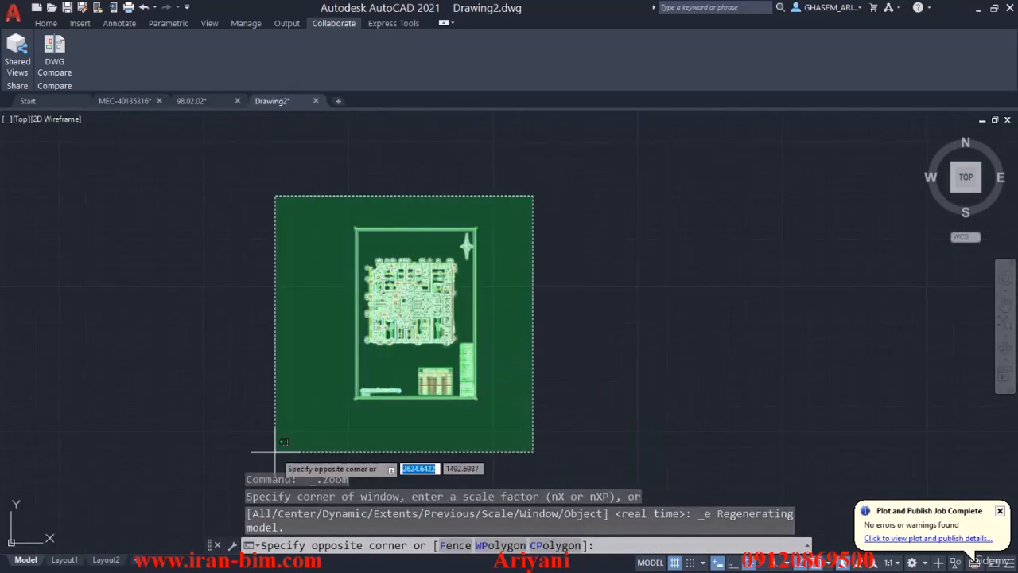
pyautogui.click(275, 450)
pyautogui.press('Delete')
# Check the source sheet in MEC-40135316, then paste the copied piping sheet into Drawing2 again.
pyautogui.click(144, 100)
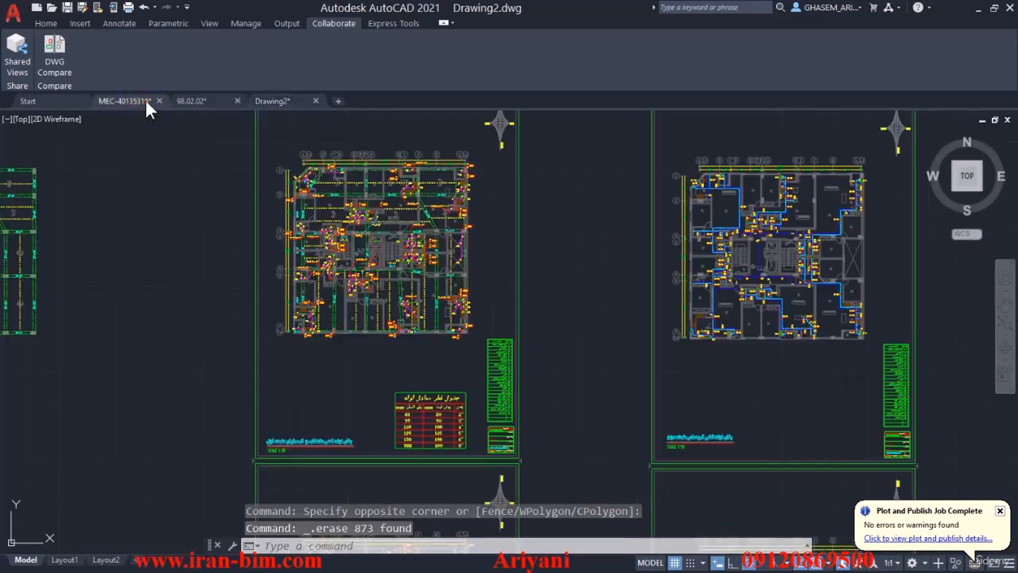
pyautogui.scroll(-3, 262, 220)
pyautogui.moveTo(165, 266); pyautogui.dragTo(151, 280, button='middle')
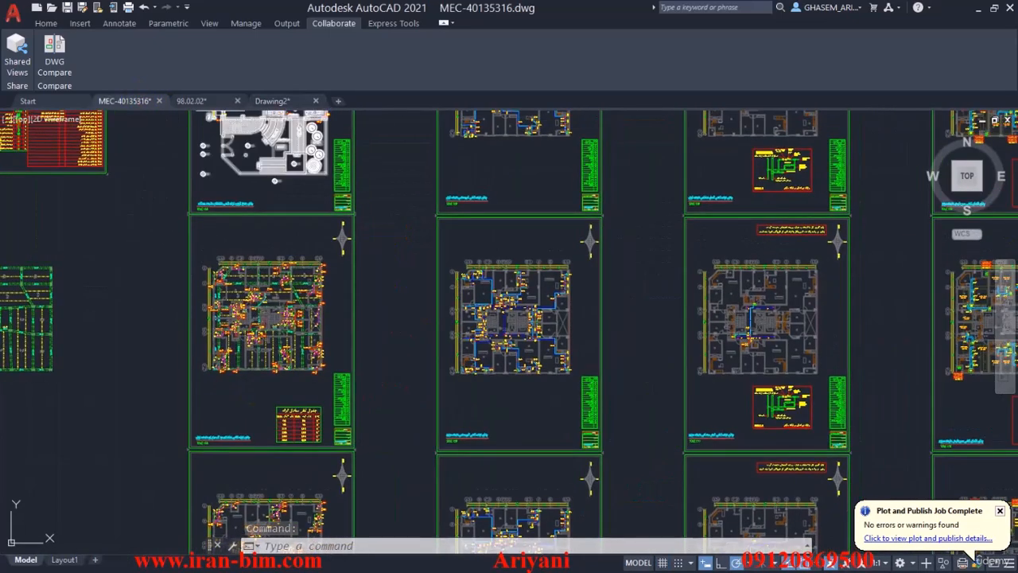
pyautogui.click(268, 100)
pyautogui.hotkey('ctrl', 'v')
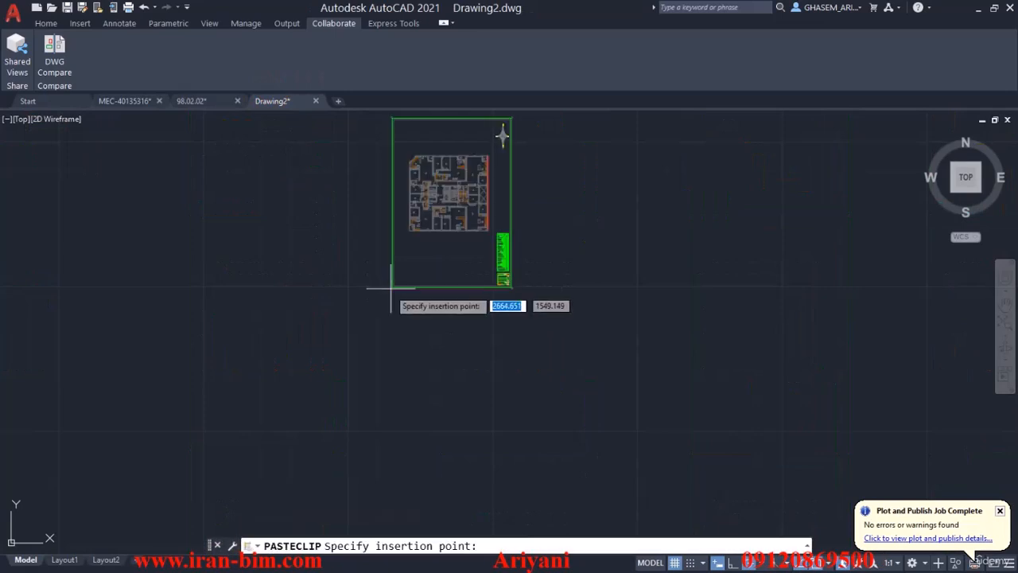
pyautogui.middleClick(458, 171)
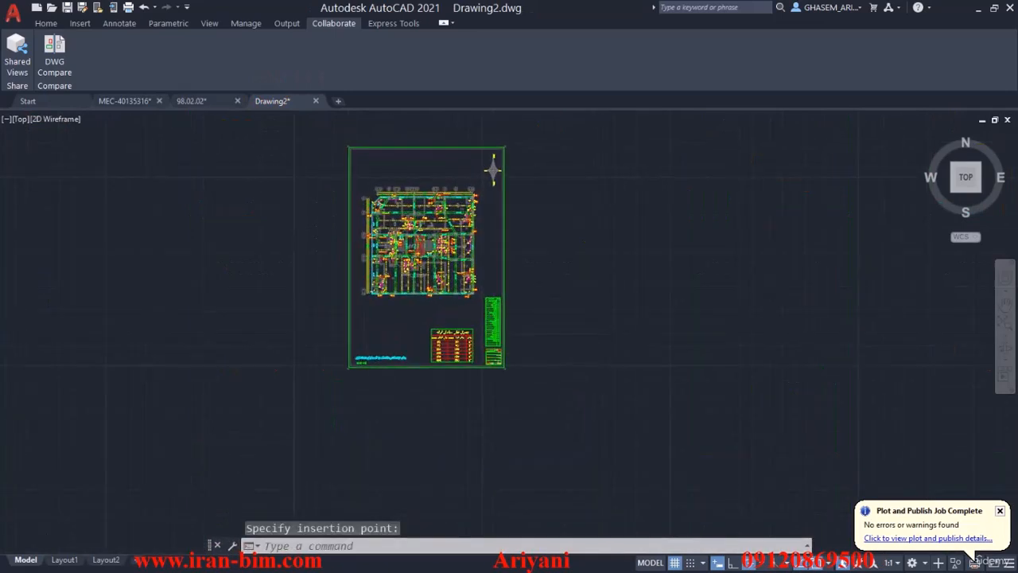
pyautogui.scroll(-3, 513, 269)
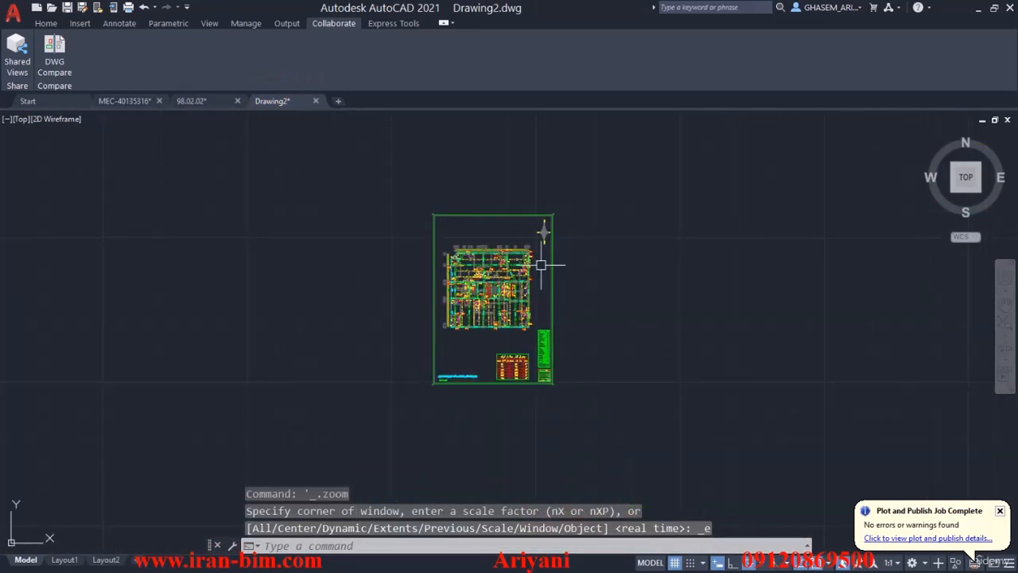
# Move the whole pasted sheet from a base point on its lower border to 0,0 and zoom to the drawing extents.
pyautogui.press('Return')
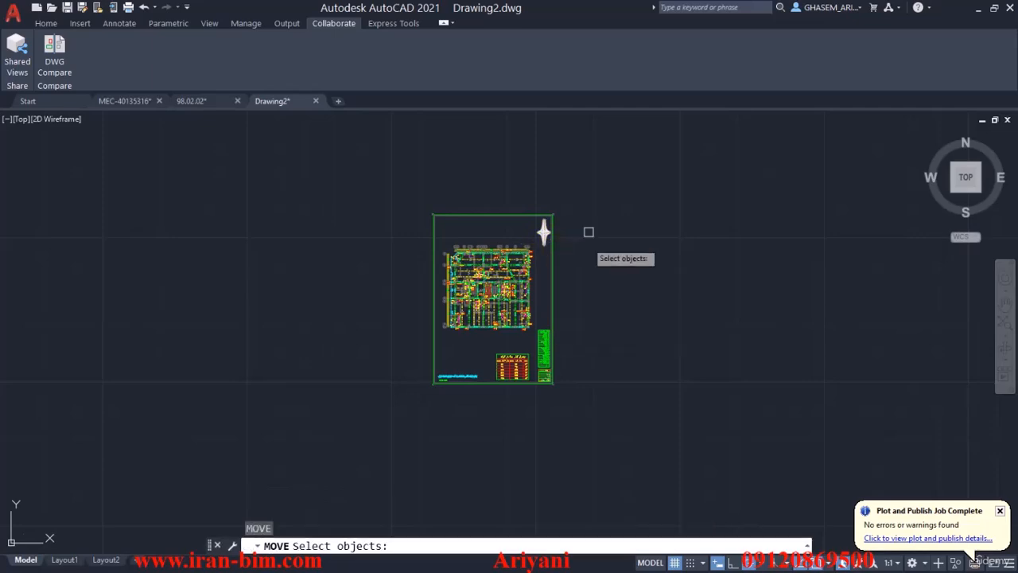
pyautogui.click(608, 186)
pyautogui.click(339, 455)
pyautogui.press('Return')
pyautogui.scroll(5, 471, 408)
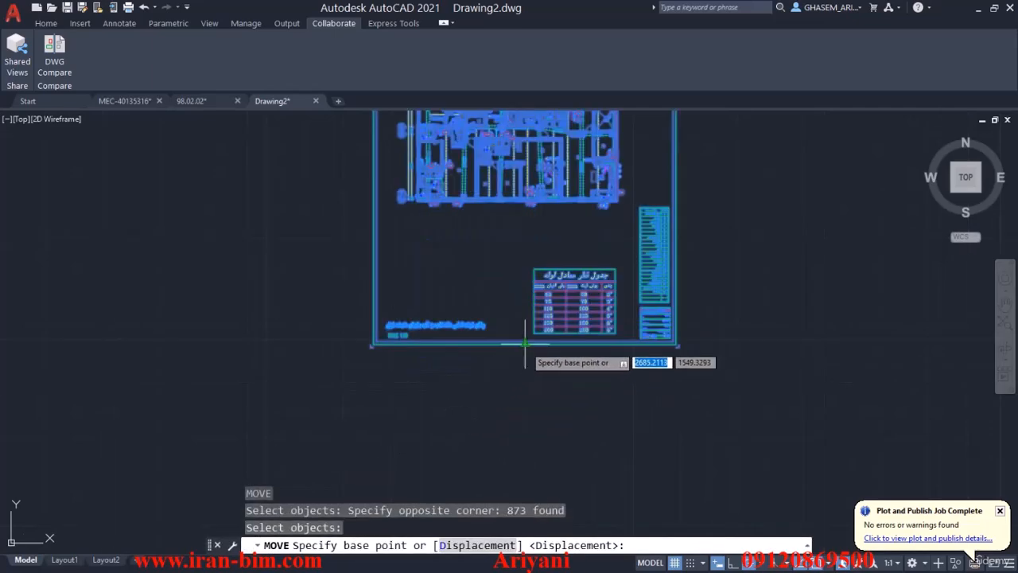
pyautogui.scroll(4, 525, 343)
pyautogui.click(510, 336)
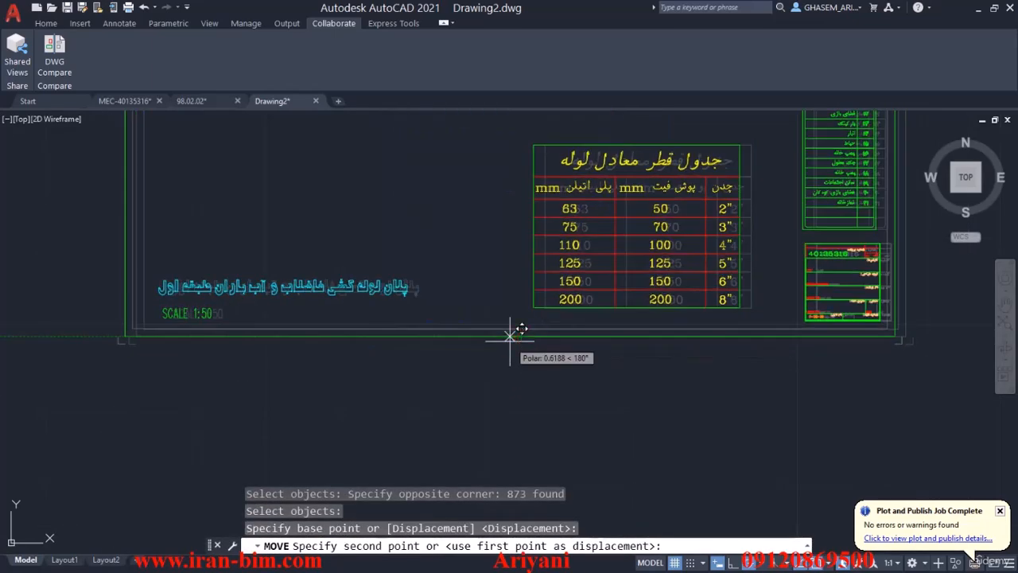
pyautogui.press('F8')
pyautogui.write('0,0')
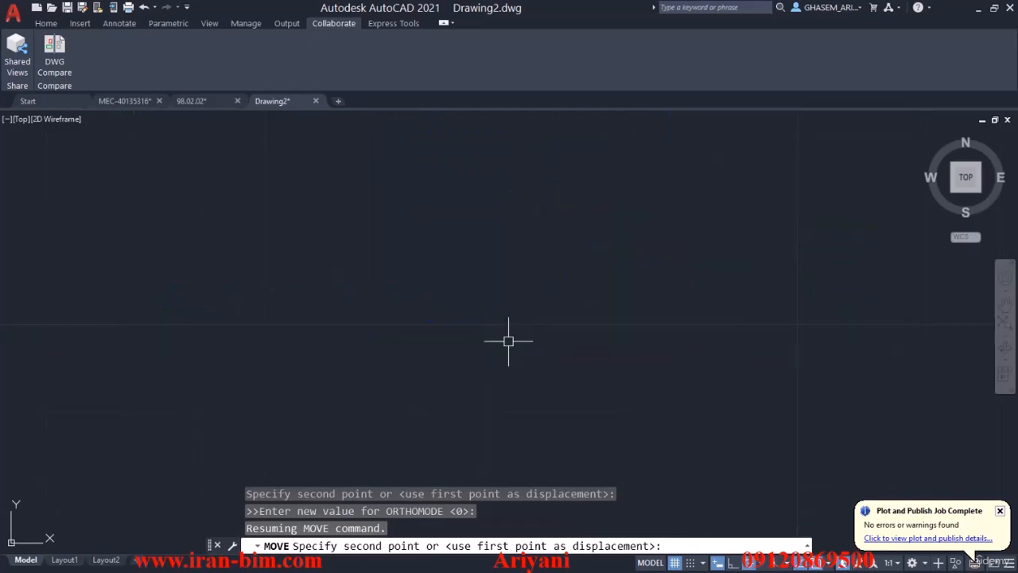
pyautogui.press('Return')
pyautogui.write('z')
pyautogui.press('Return')
pyautogui.write('e')
pyautogui.press('Return')
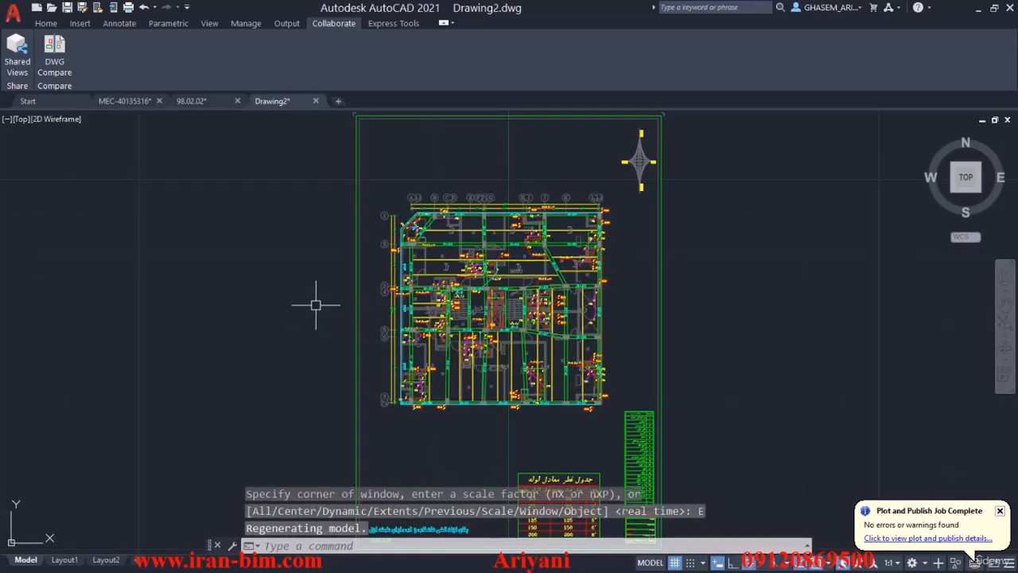
# Save the new drawing as ORGION FILE in the Str_400135316_98.02.02_M.M folder and close it.
pyautogui.hotkey('ctrl', 's')
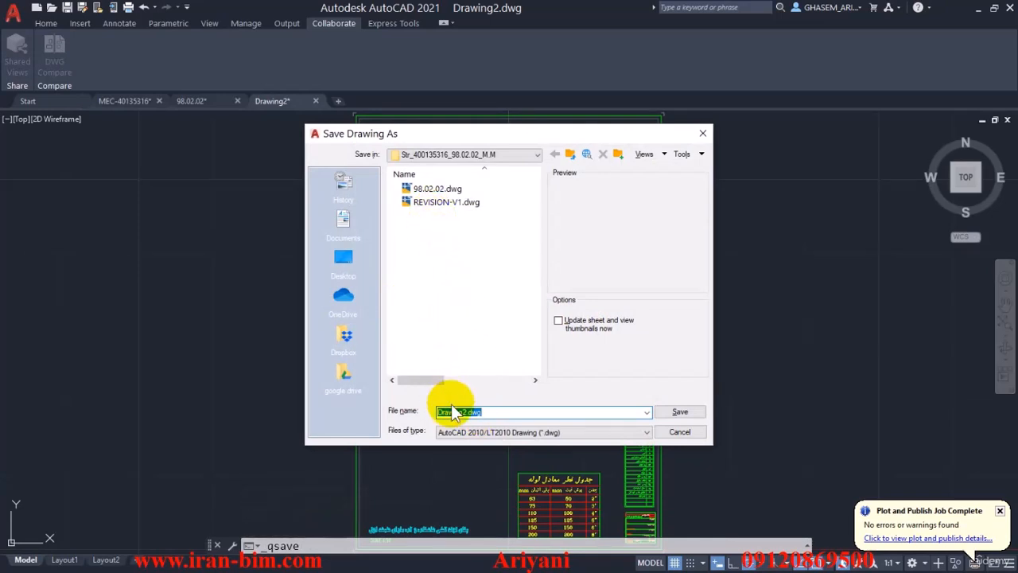
pyautogui.write('ORIGIN')
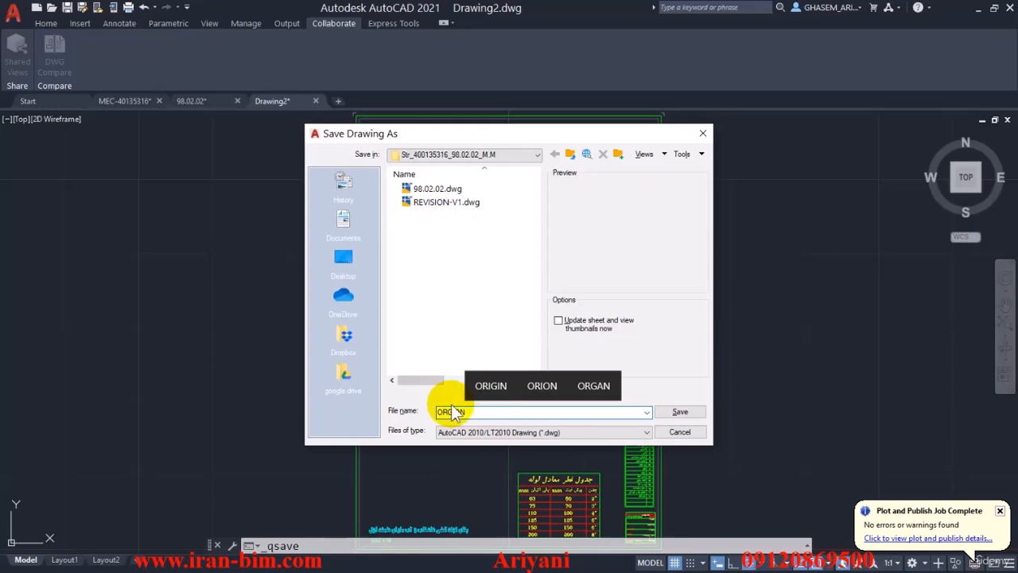
pyautogui.write(' FILE')
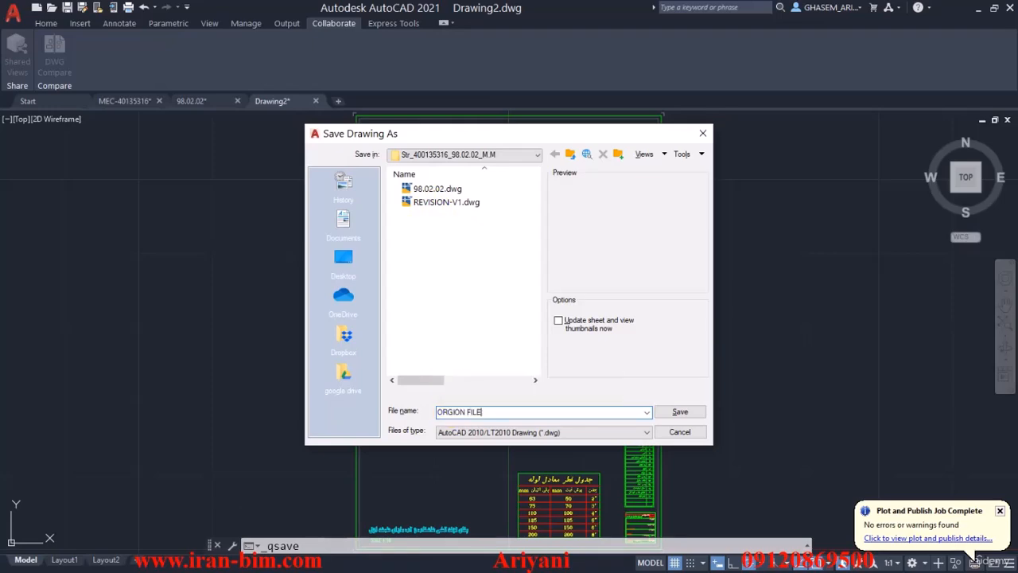
pyautogui.click(678, 413)
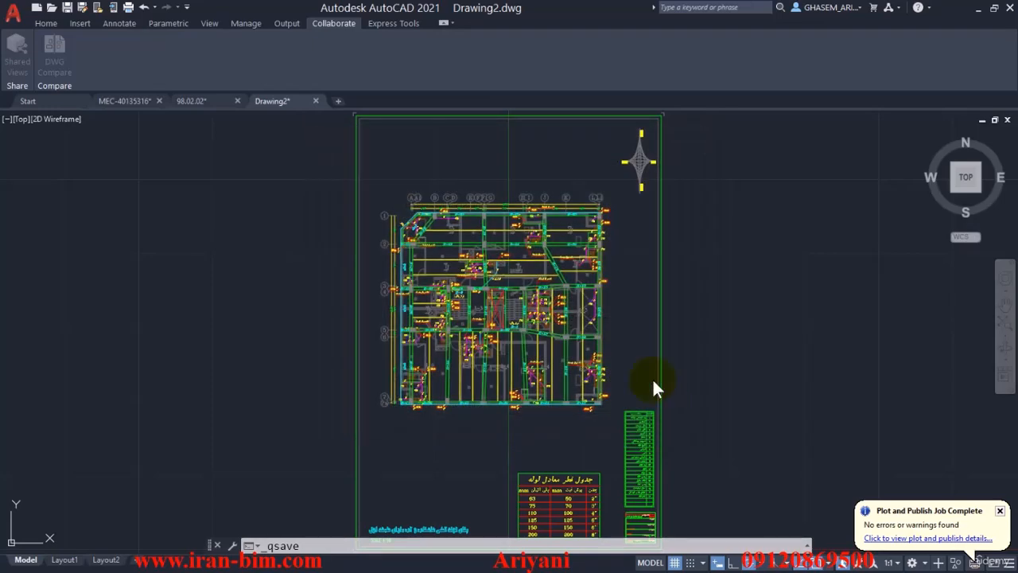
pyautogui.click(315, 101)
# Open the REVISION-V1 drawing from the recent documents.
pyautogui.click(12, 21)
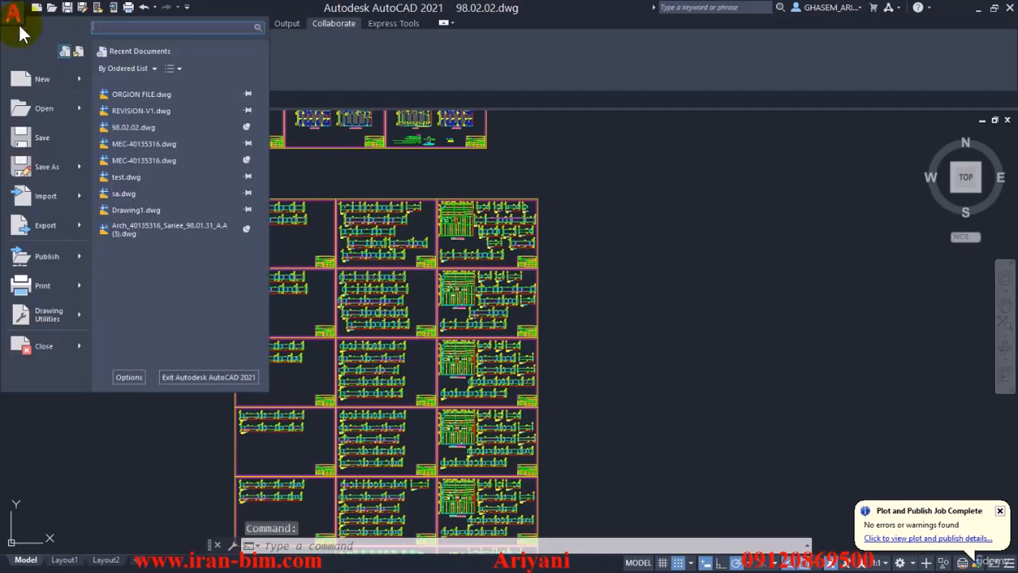
pyautogui.click(109, 106)
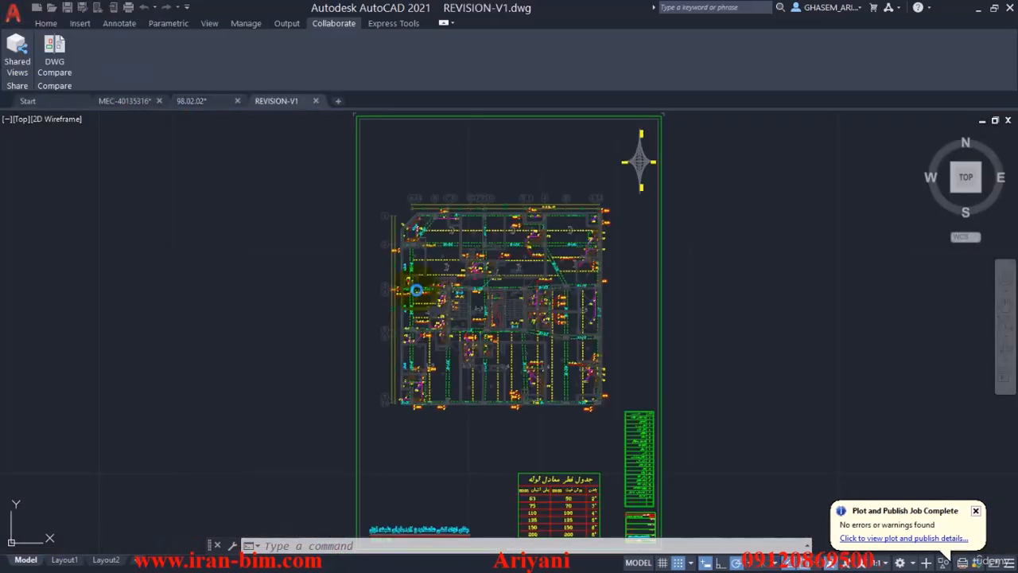
# Try to move the whole revision sheet from a base point on its lower border to the drawing origin.
pyautogui.scroll(-2, 416, 286)
pyautogui.moveTo(580, 305); pyautogui.dragTo(504, 281, button='middle')
pyautogui.write('m')
pyautogui.press('space')
pyautogui.click(549, 165)
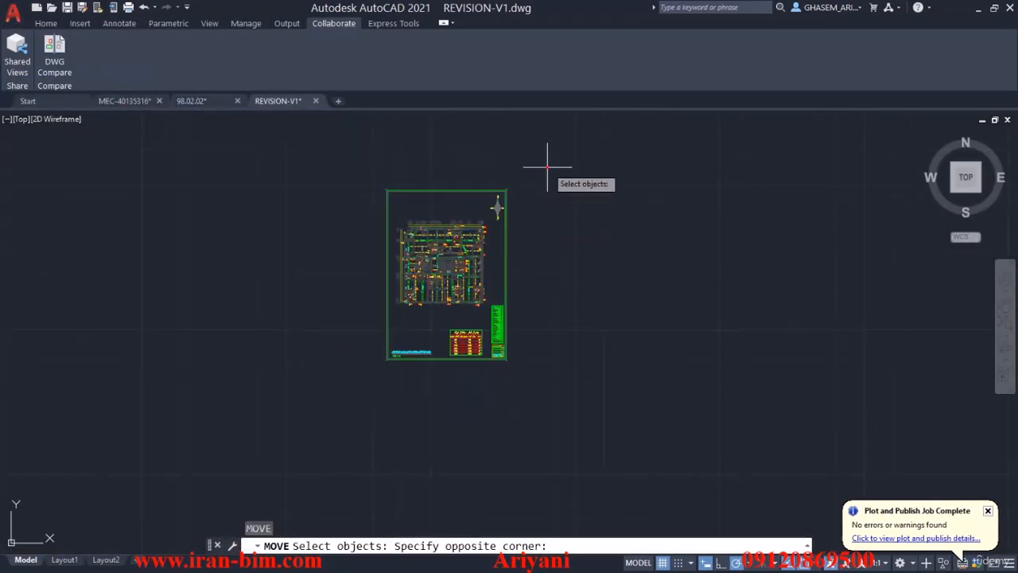
pyautogui.click(313, 423)
pyautogui.press('space')
pyautogui.scroll(2, 448, 371)
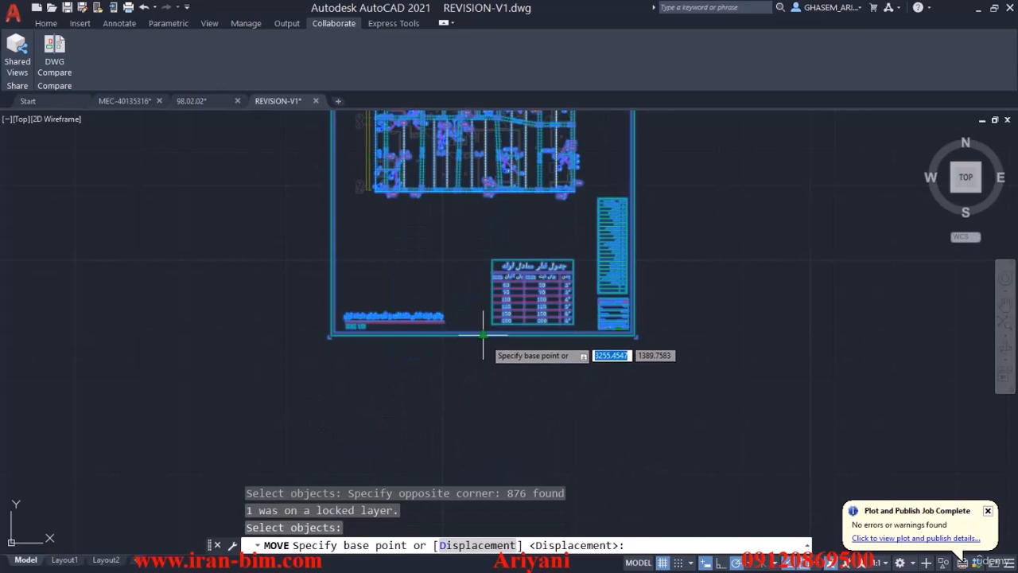
pyautogui.click(483, 336)
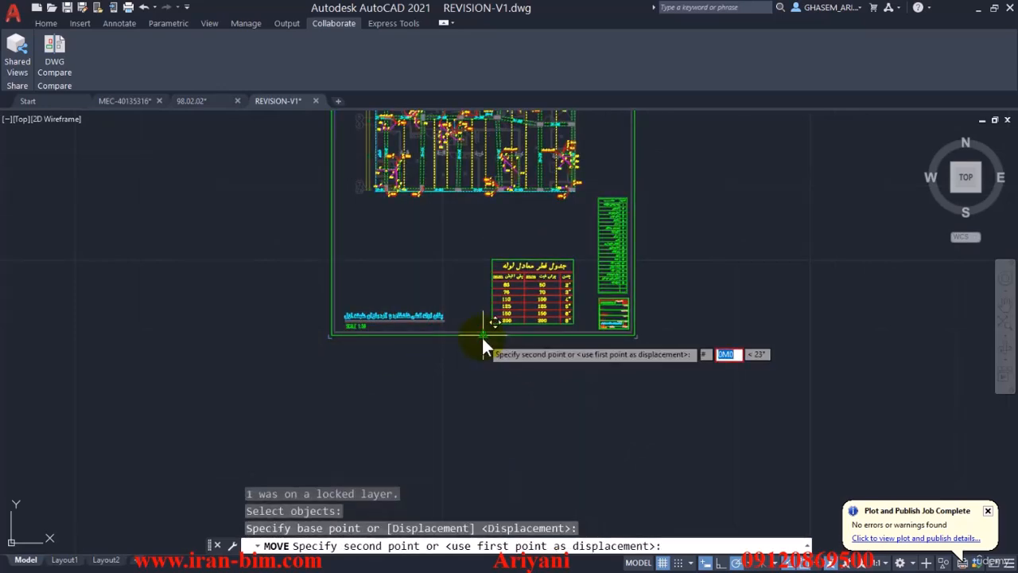
pyautogui.press('Return')
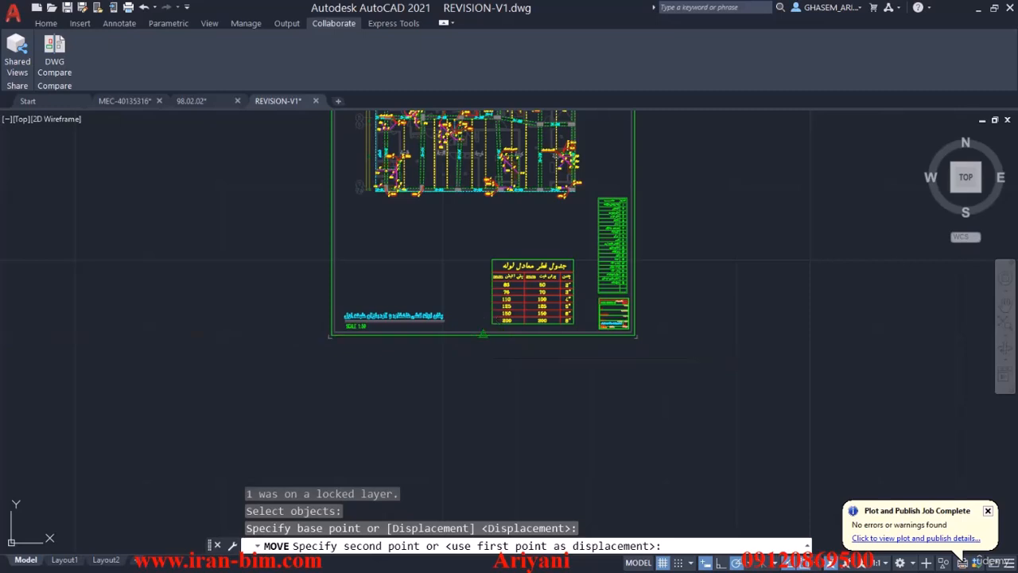
pyautogui.middleClick(482, 337)
pyautogui.middleClick(482, 338)
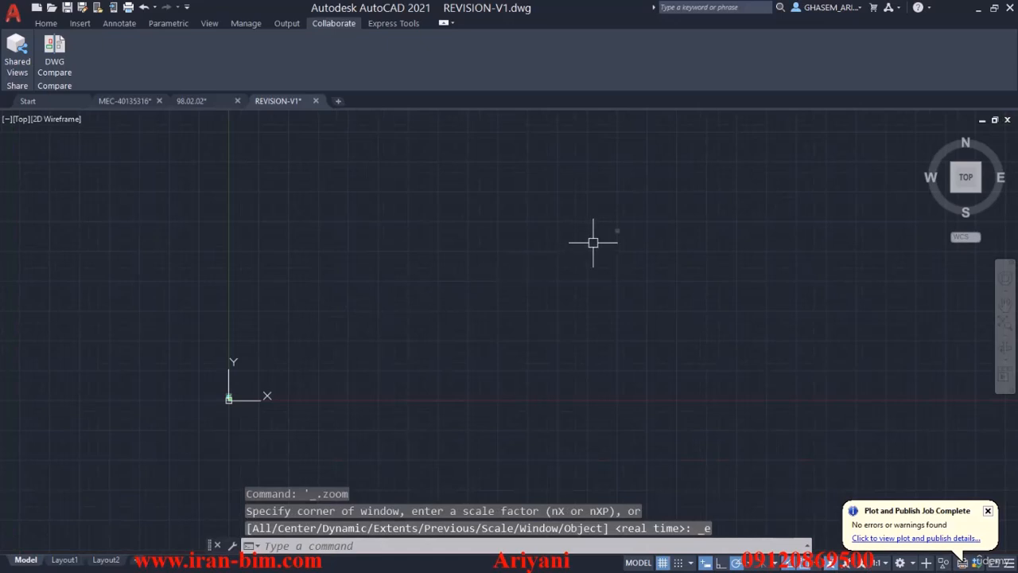
# Undo the zoom and the last move of the revision sheet.
pyautogui.scroll(2, 605, 238)
pyautogui.hotkey('ctrl', 'z')
pyautogui.hotkey('ctrl', 'z')
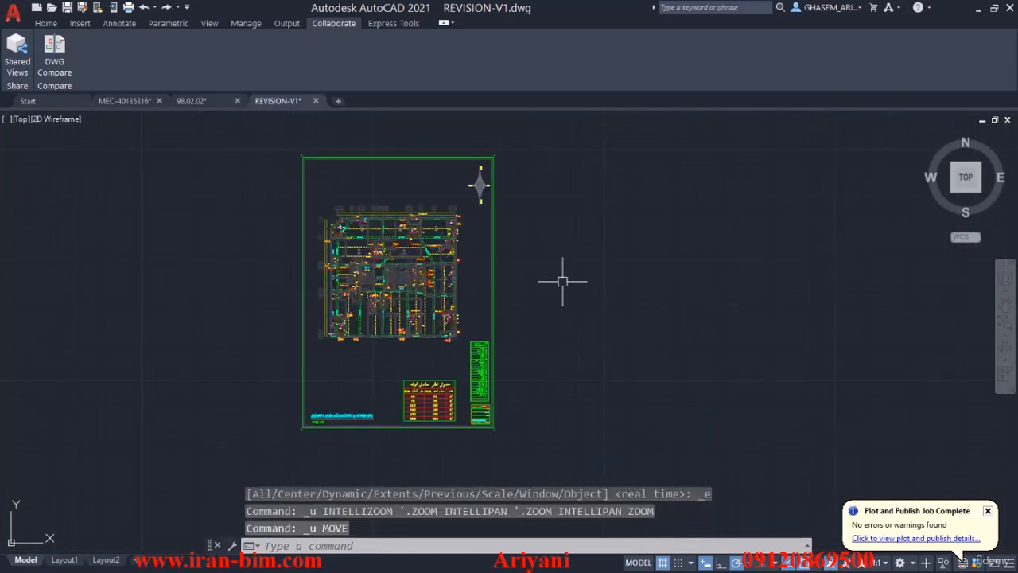
# Unlock the mec00 layer in the revision drawing.
pyautogui.scroll(2, 334, 208)
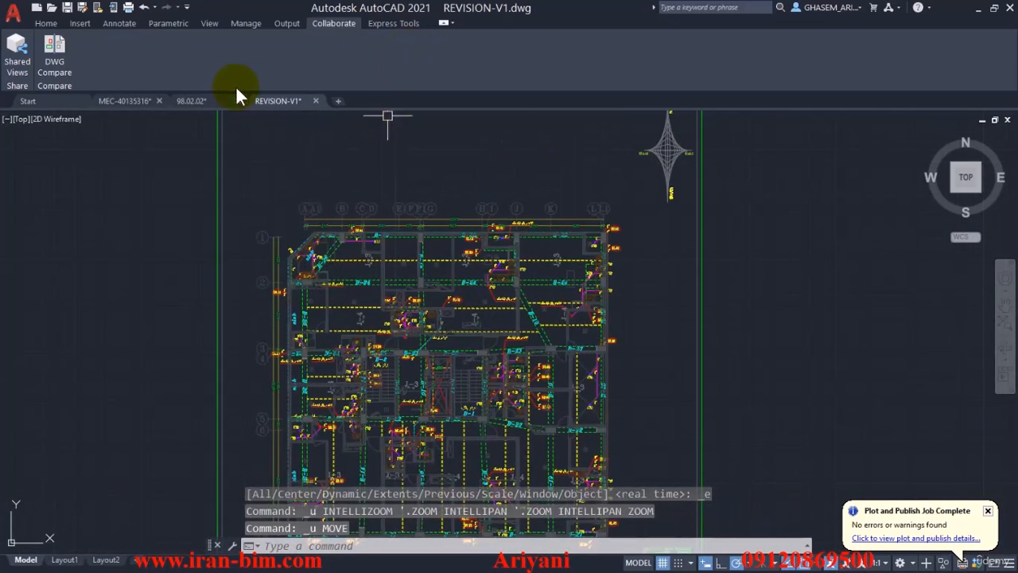
pyautogui.click(46, 23)
pyautogui.hotkey('ctrl', 'a')
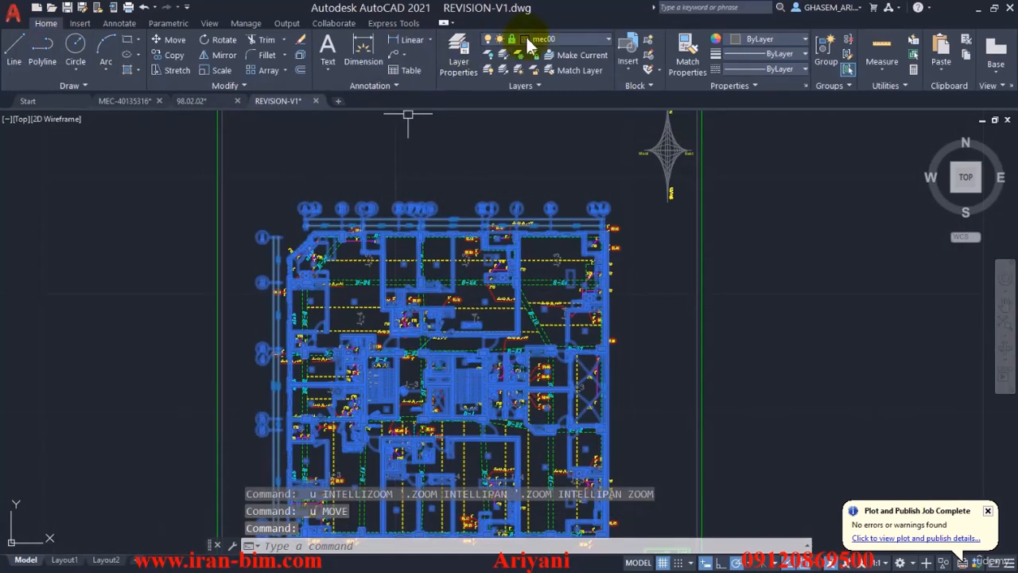
pyautogui.click(550, 40)
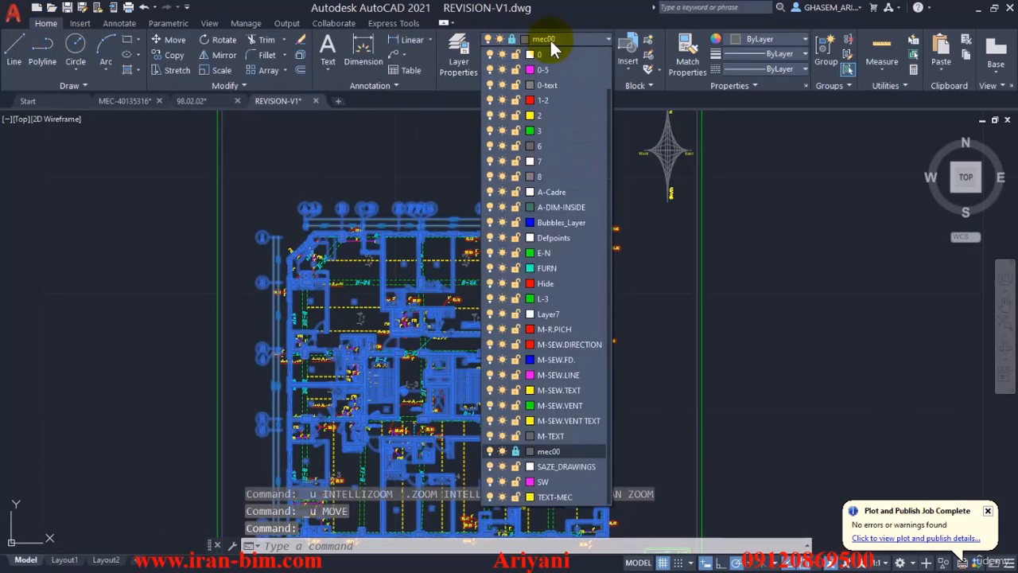
pyautogui.click(519, 448)
pyautogui.press('Escape')
pyautogui.press('Escape')
# Move the whole revision sheet from a base point on its lower border to 0,0 and zoom to the drawing extents.
pyautogui.scroll(-6, 652, 292)
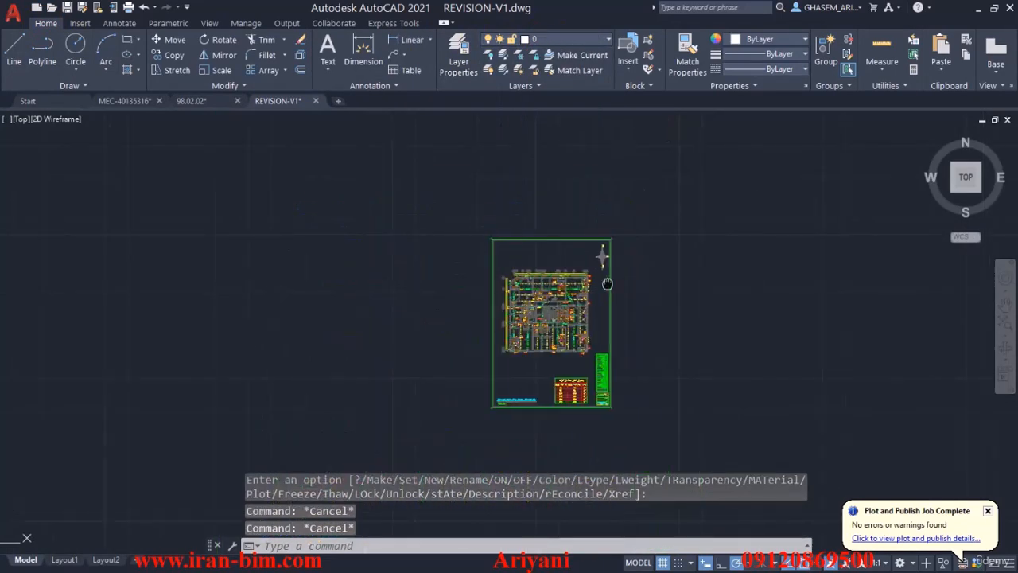
pyautogui.write('m')
pyautogui.press('Return')
pyautogui.click(577, 202)
pyautogui.click(396, 467)
pyautogui.press('Return')
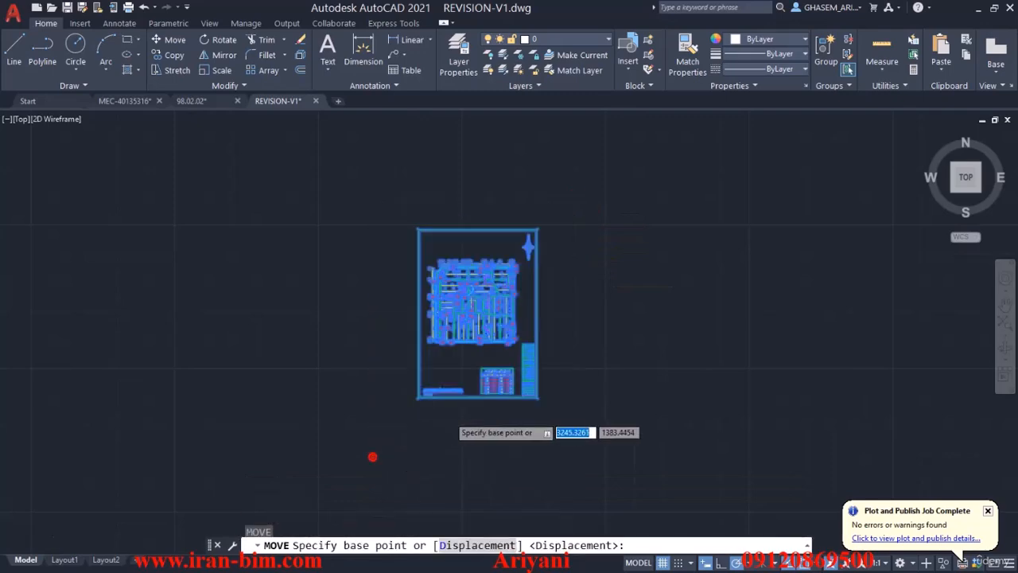
pyautogui.scroll(6, 456, 415)
pyautogui.click(549, 347)
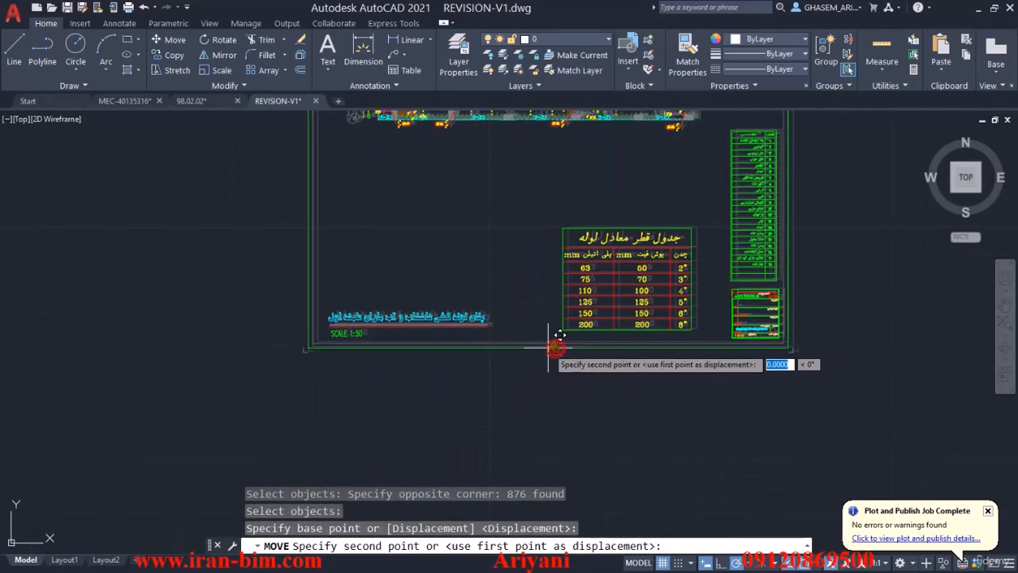
pyautogui.write('0,0')
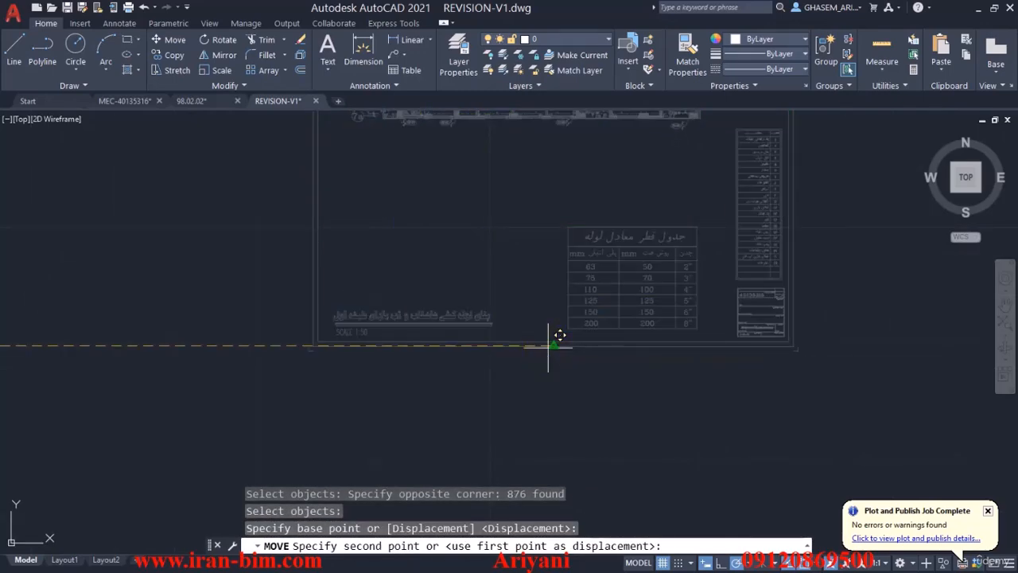
pyautogui.press('Return')
pyautogui.write('z')
pyautogui.press('Return')
pyautogui.write('e')
pyautogui.press('Return')
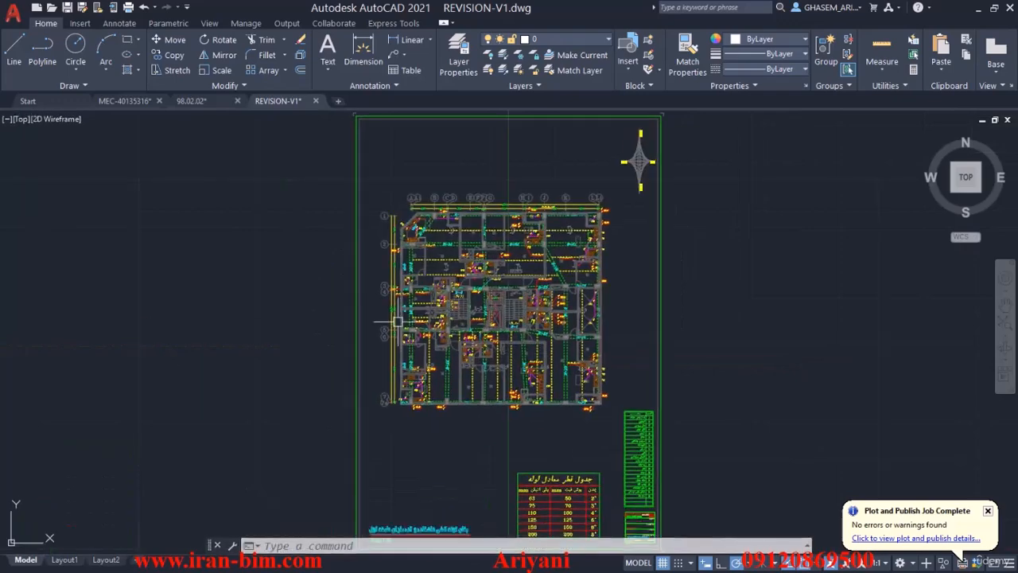
# Save the REVISION-V1 drawing and close it.
pyautogui.hotkey('ctrl', 's')
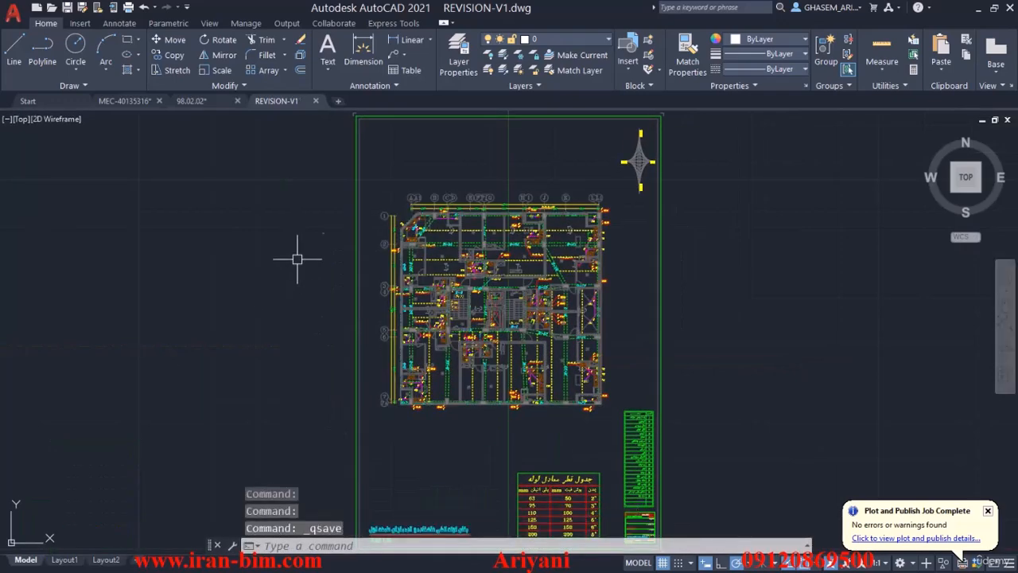
pyautogui.click(315, 100)
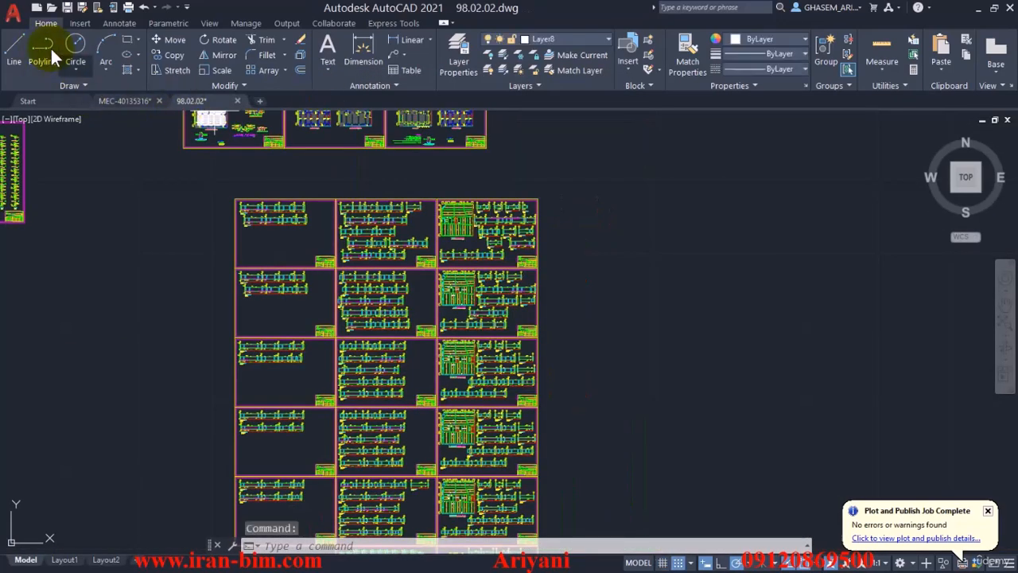
pyautogui.click(12, 17)
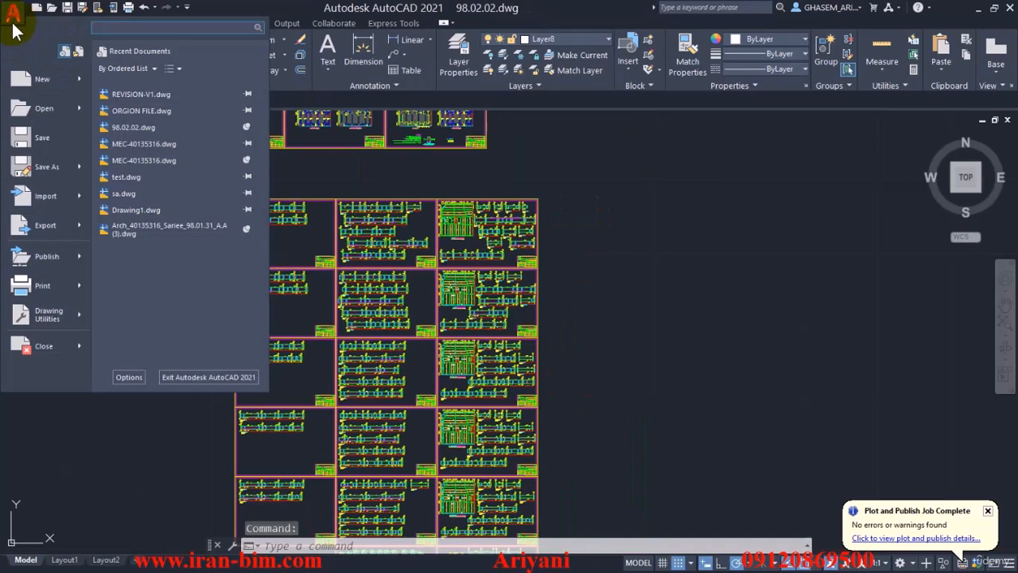
pyautogui.click(293, 9)
pyautogui.click(334, 23)
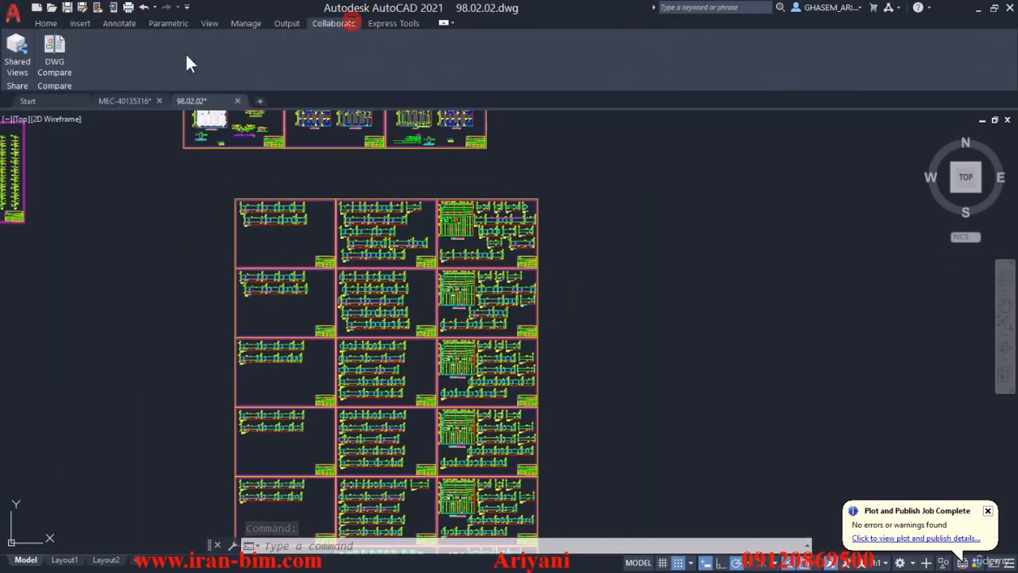
pyautogui.click(49, 55)
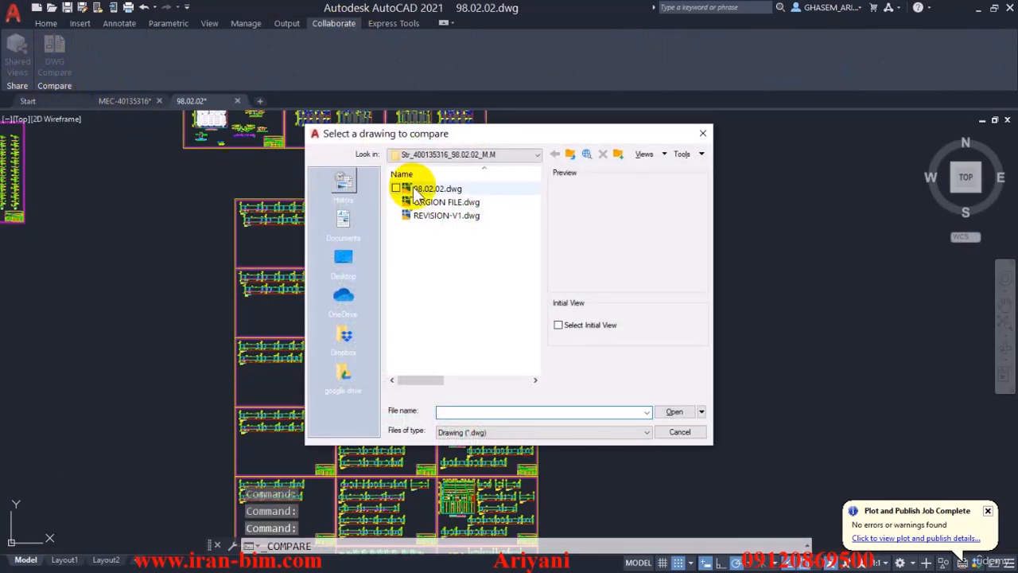
pyautogui.click(680, 432)
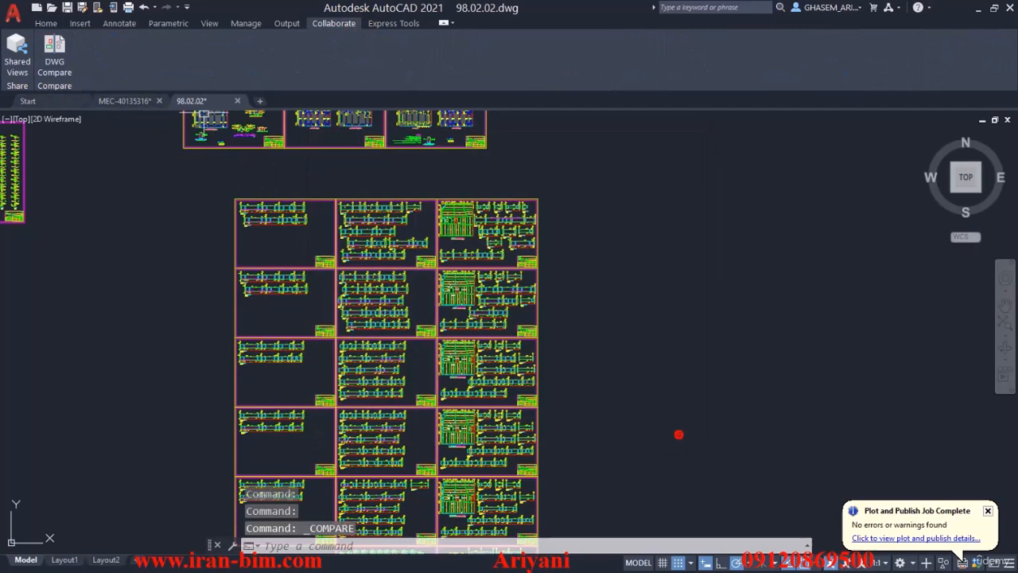
# Close the 98.02.02 drawing without saving its changes, and close MEC-40135316 with its changes saved.
pyautogui.click(236, 101)
pyautogui.click(557, 320)
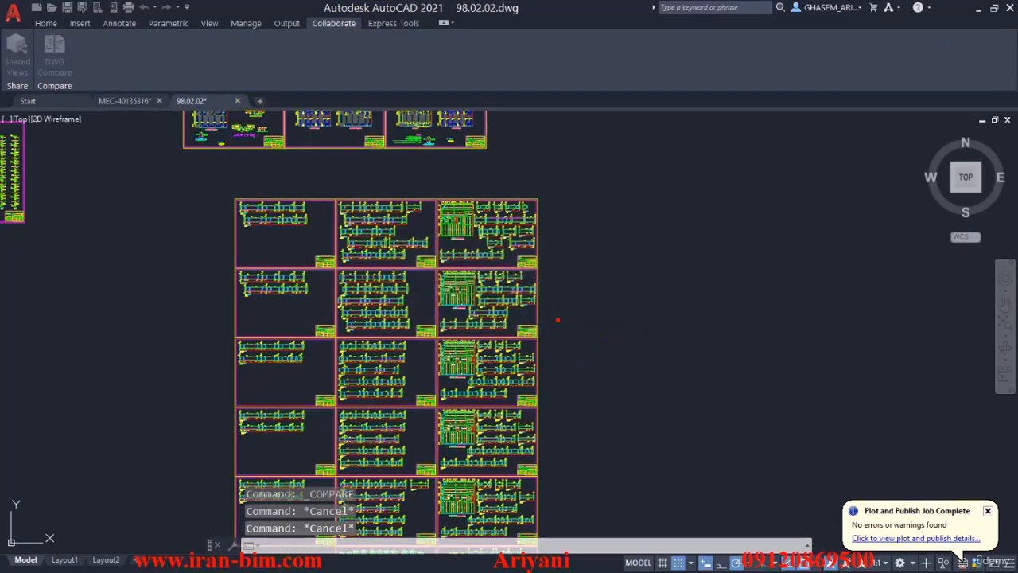
pyautogui.click(160, 102)
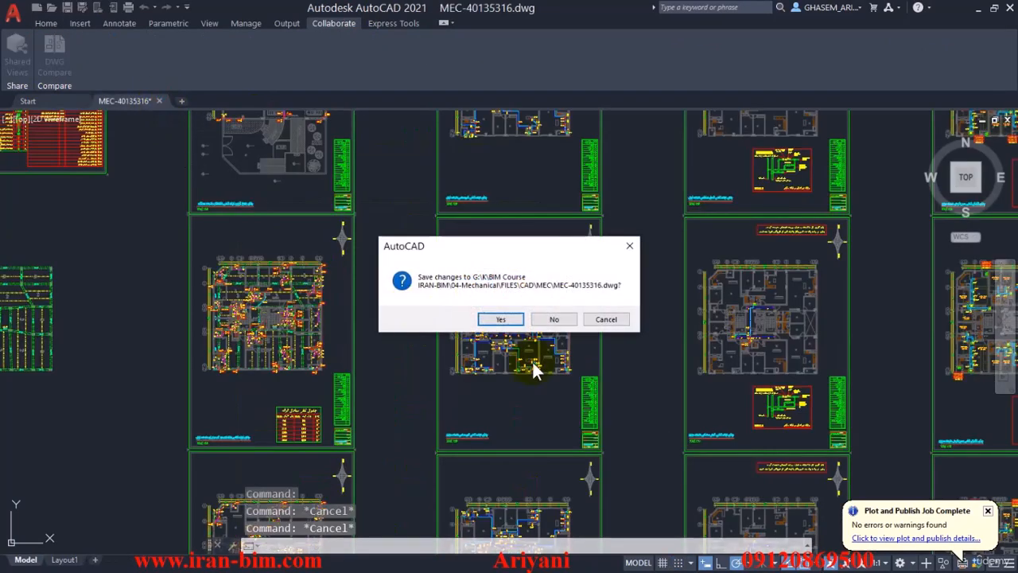
pyautogui.click(490, 322)
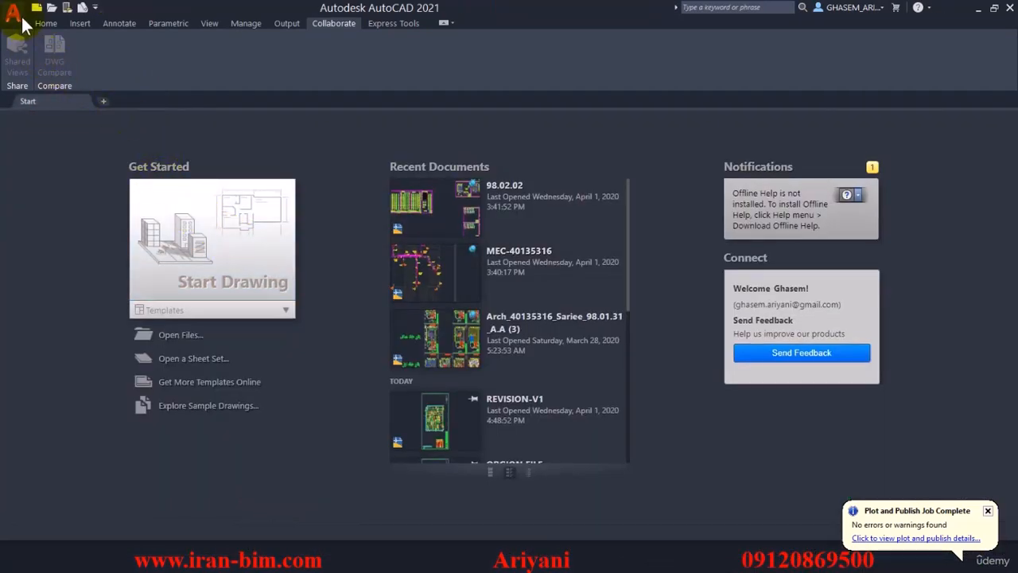
# Start a DWG Compare with no drawing open and browse for its base file in 04-Mechanical\FILES of BIM Course IRAN-BIM on drive G.
pyautogui.click(21, 16)
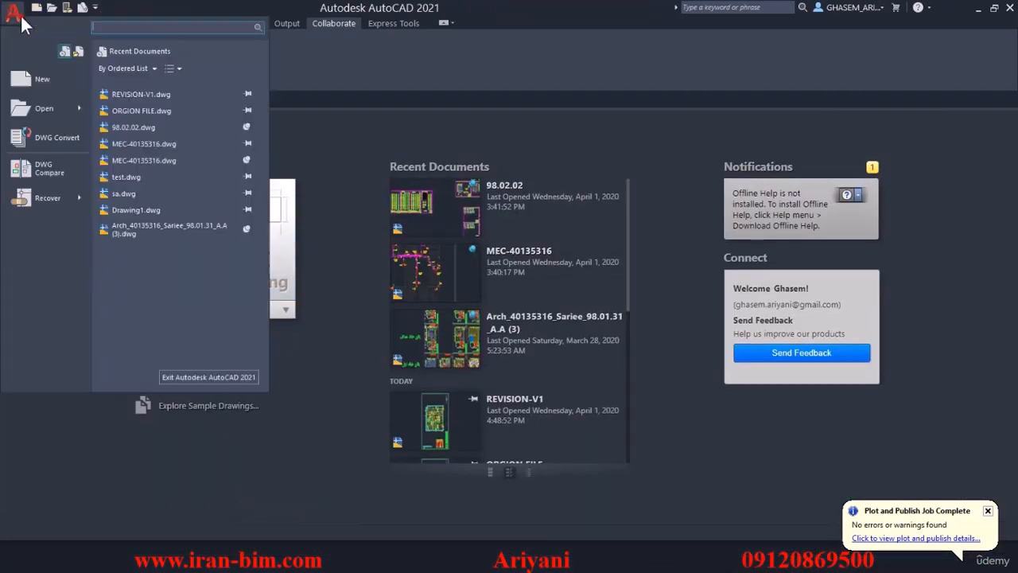
pyautogui.click(40, 168)
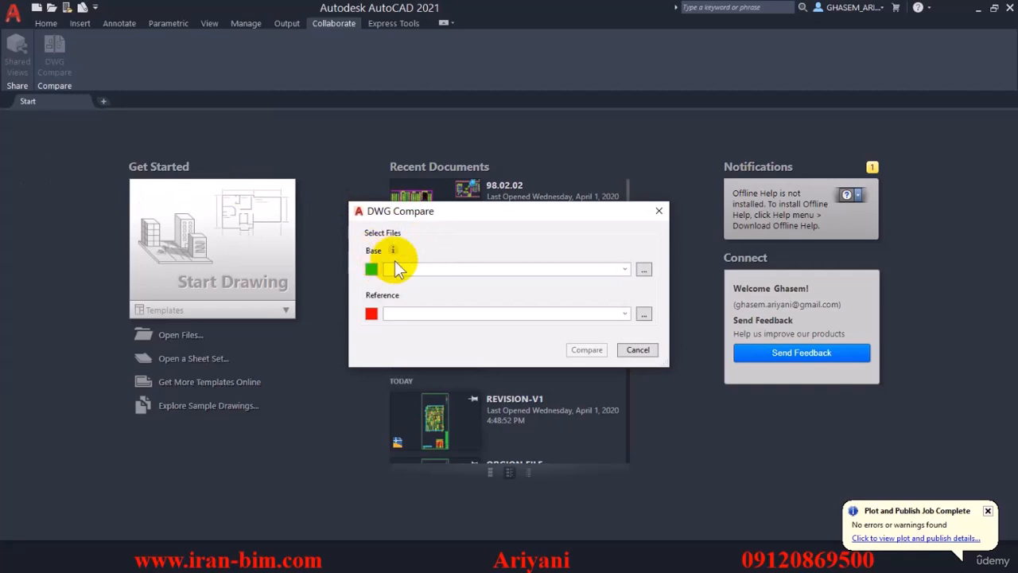
pyautogui.click(643, 270)
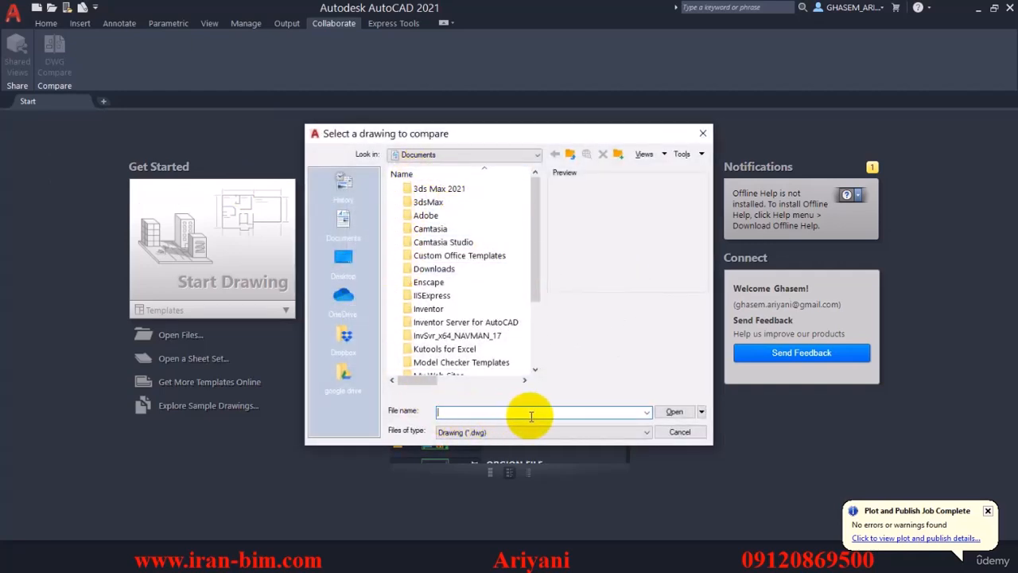
pyautogui.click(429, 156)
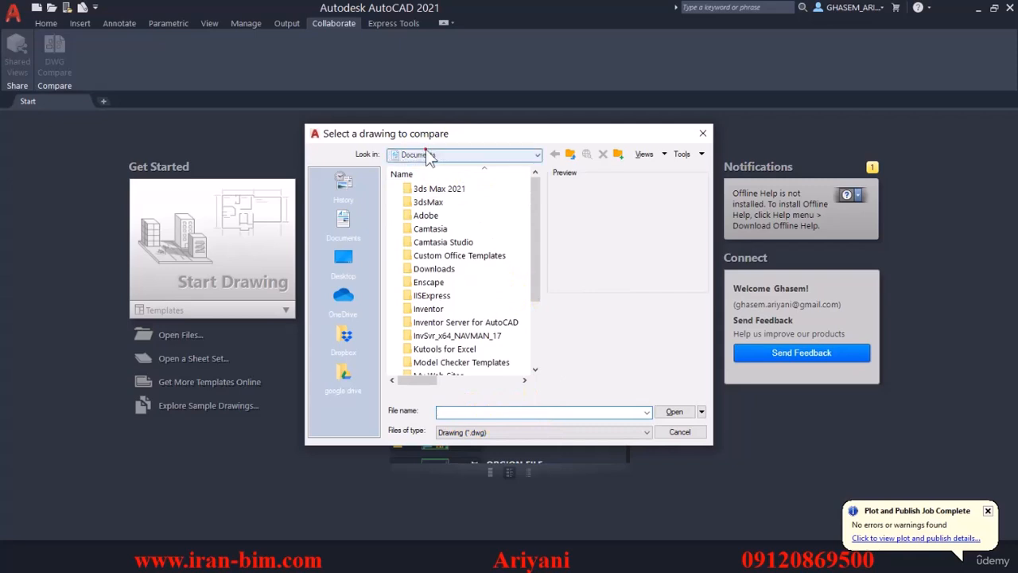
pyautogui.click(460, 269)
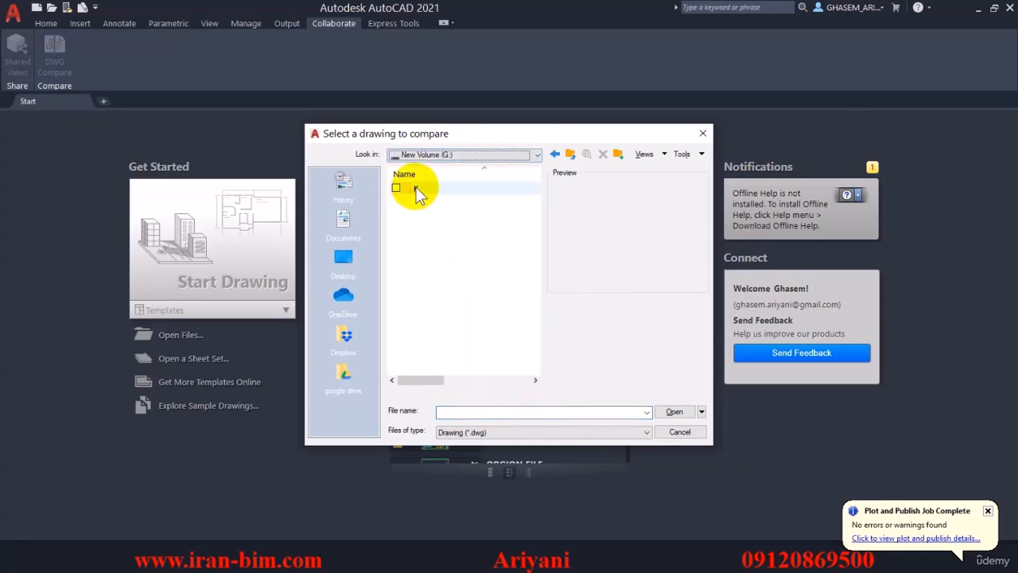
pyautogui.doubleClick(442, 368)
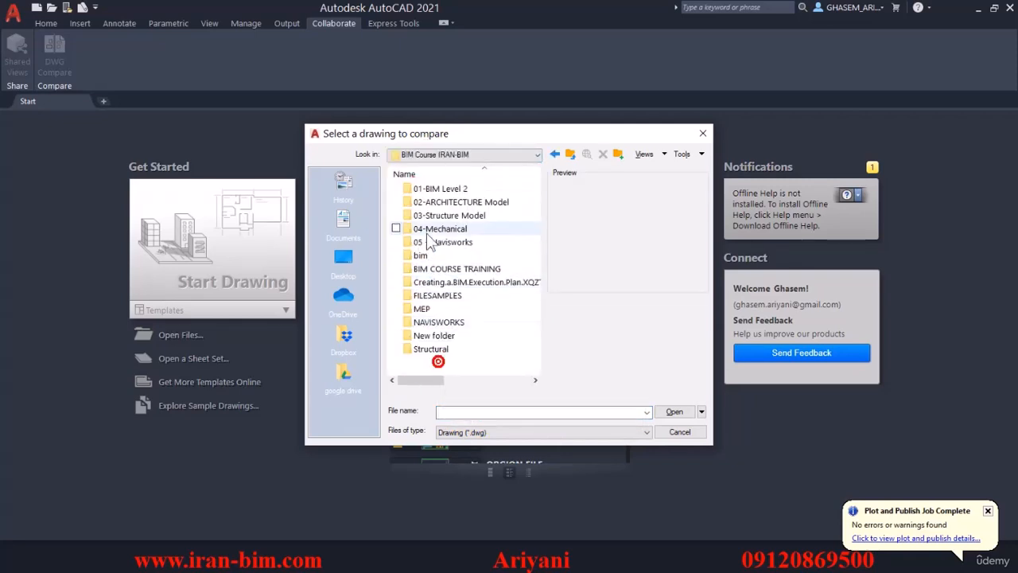
pyautogui.doubleClick(427, 228)
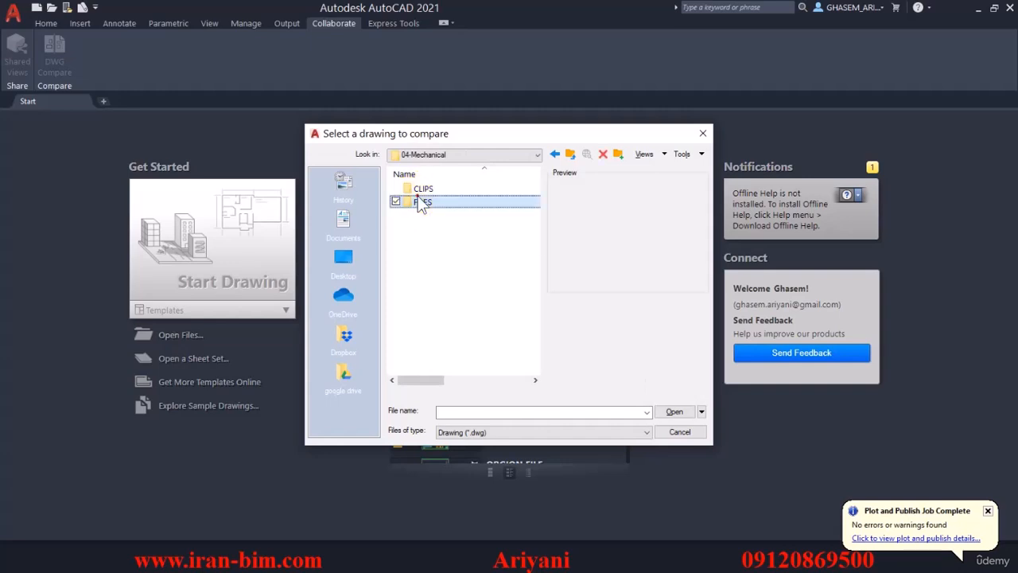
pyautogui.doubleClick(420, 201)
pyautogui.doubleClick(418, 202)
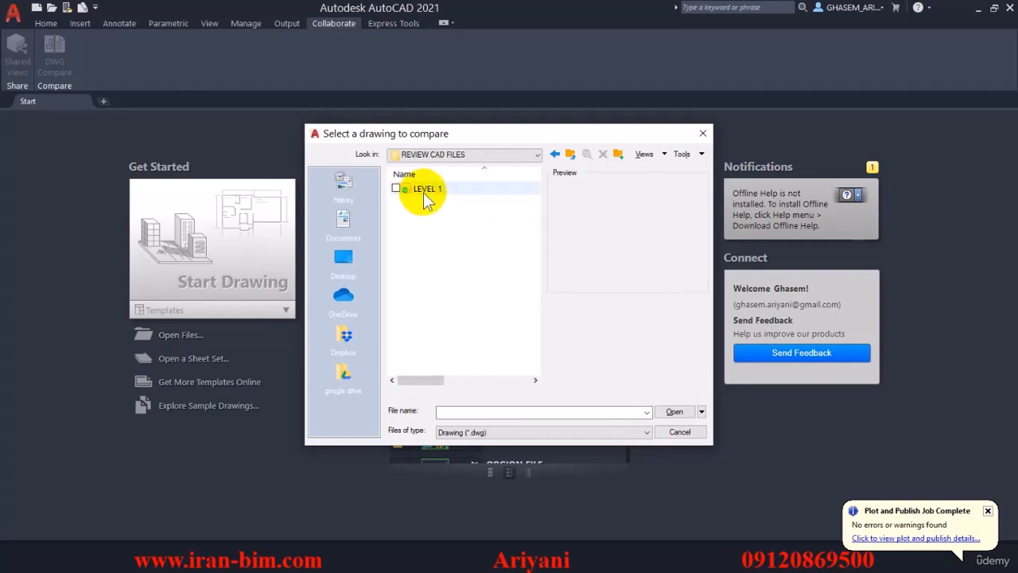
pyautogui.doubleClick(441, 188)
pyautogui.press('BackSpace')
pyautogui.press('BackSpace')
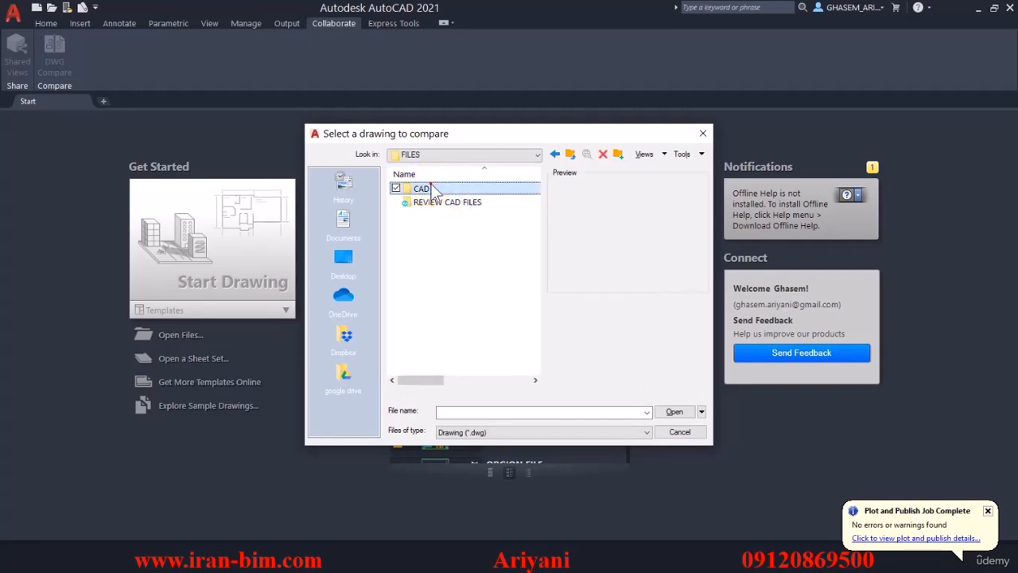
pyautogui.doubleClick(424, 188)
pyautogui.doubleClick(433, 191)
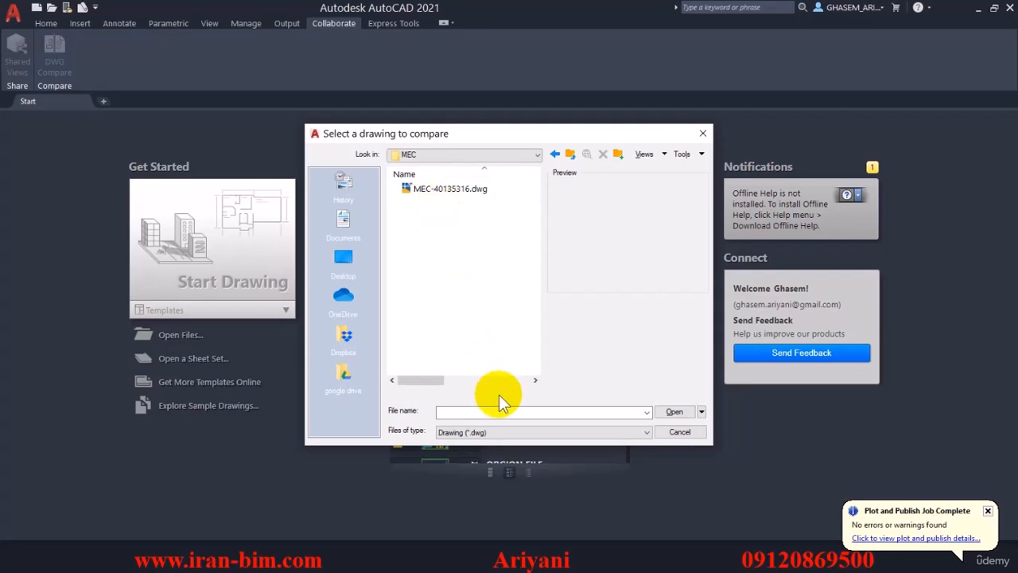
pyautogui.click(464, 321)
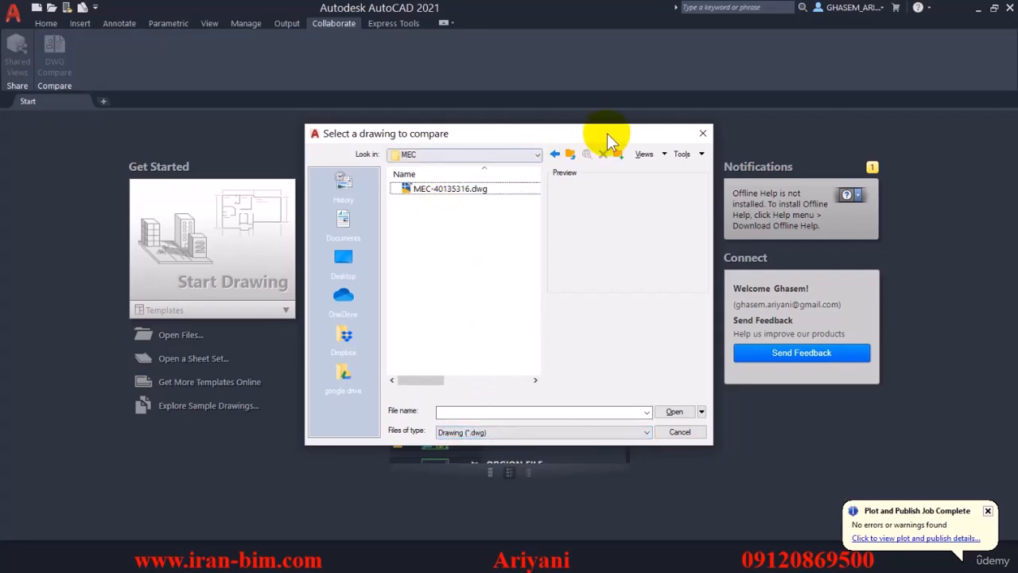
pyautogui.moveTo(618, 137); pyautogui.dragTo(311, 176)
pyautogui.click(393, 173)
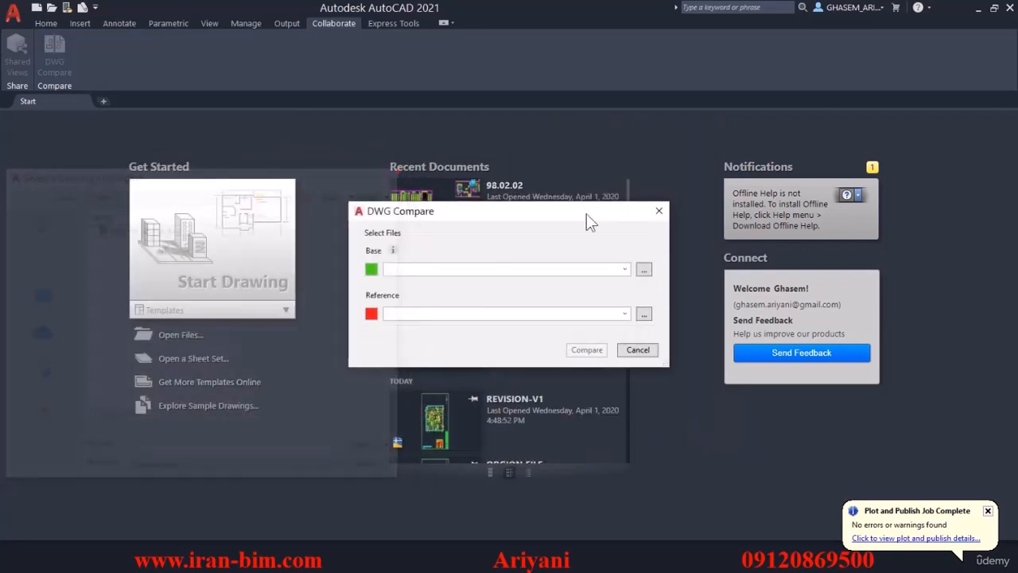
pyautogui.click(658, 205)
pyautogui.scroll(-3, 581, 346)
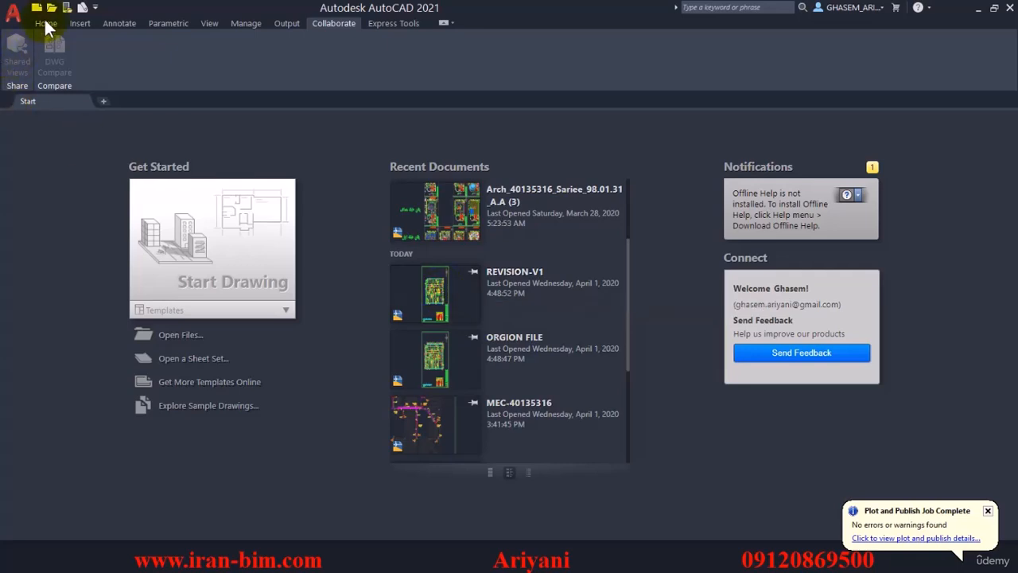
# Start a new DWG Compare with no drawing open.
pyautogui.click(14, 14)
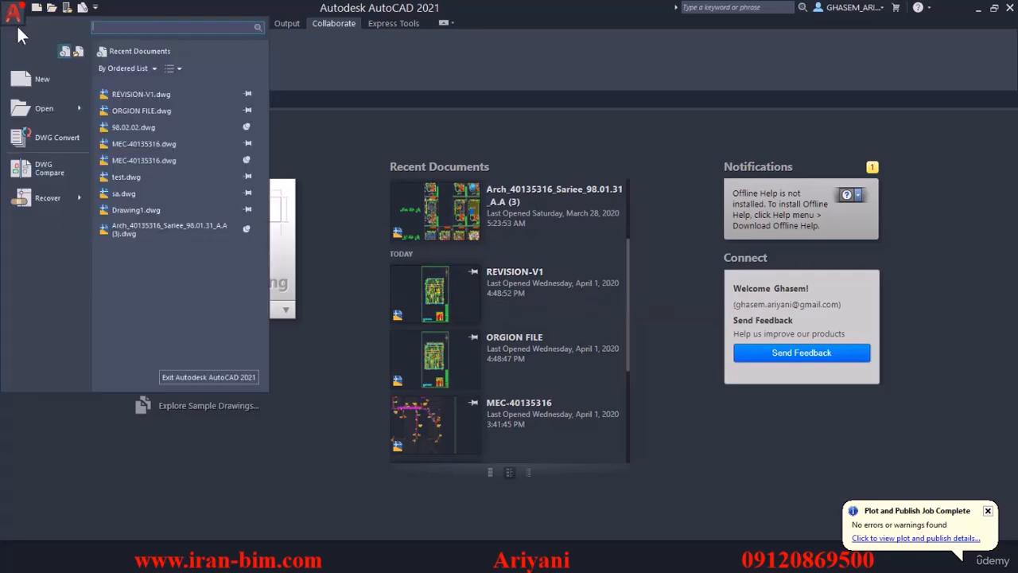
pyautogui.click(31, 165)
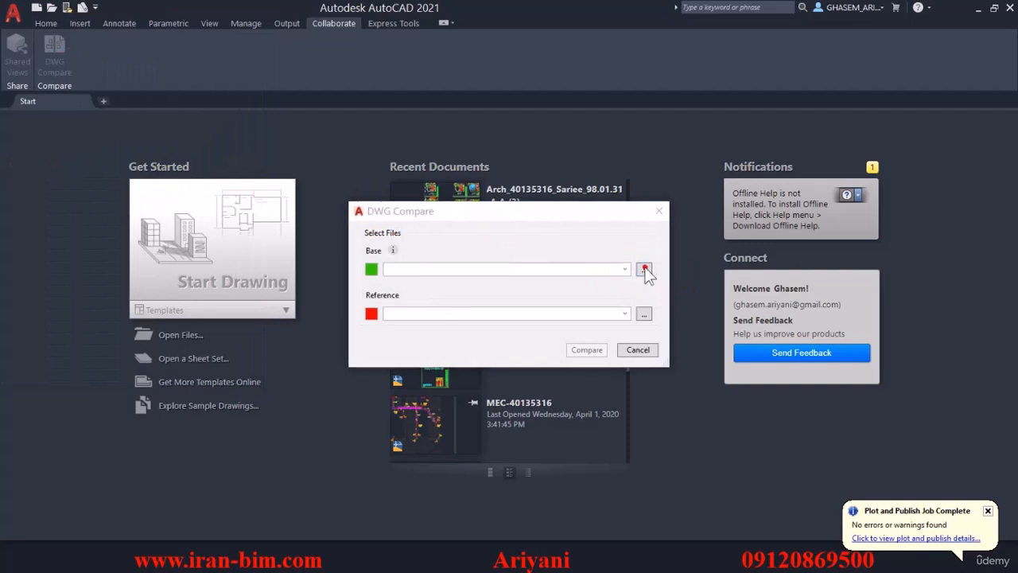
pyautogui.click(644, 270)
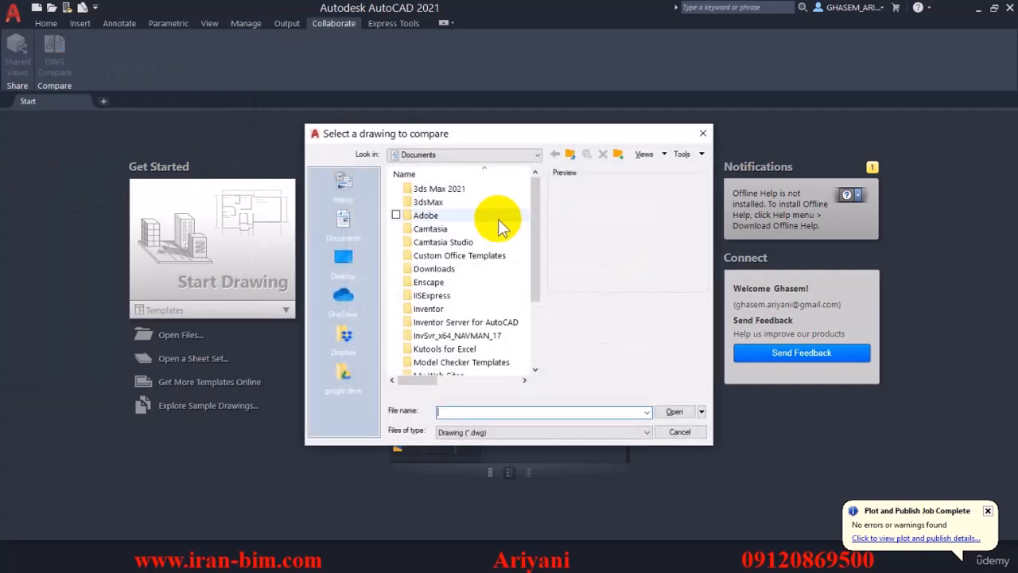
pyautogui.click(442, 158)
pyautogui.click(466, 256)
pyautogui.click(420, 188)
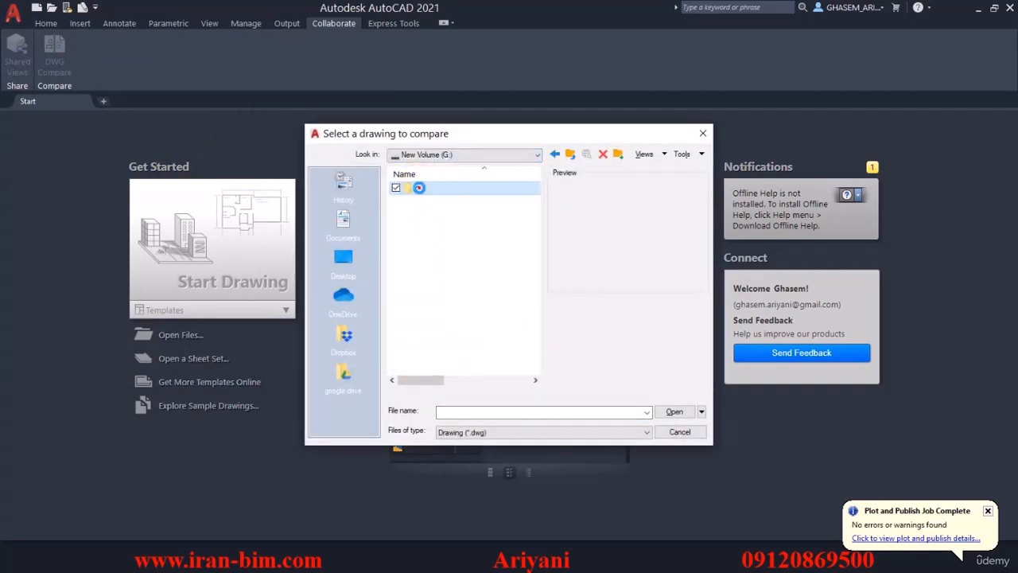
pyautogui.doubleClick(452, 364)
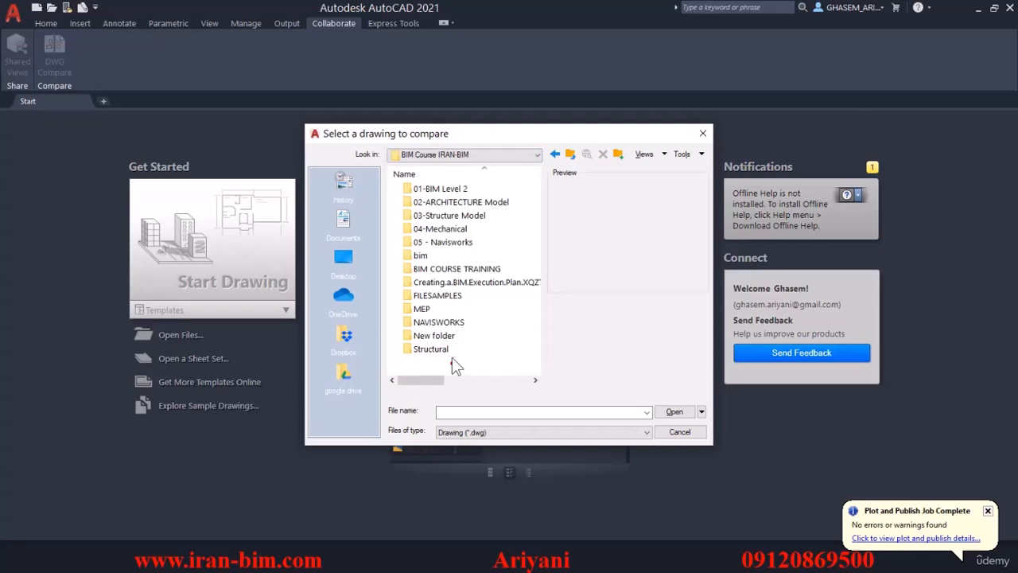
pyautogui.doubleClick(436, 298)
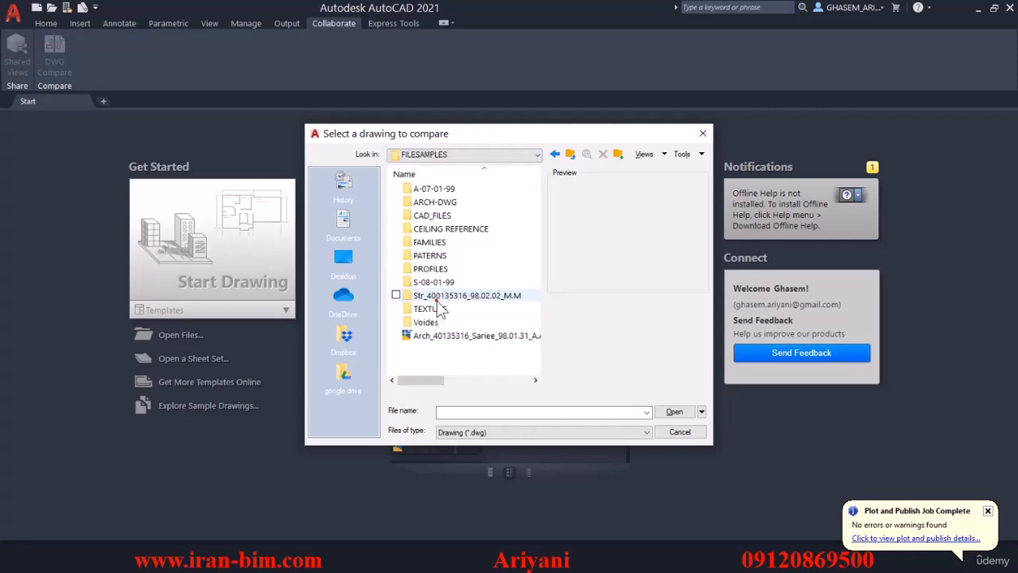
pyautogui.doubleClick(430, 215)
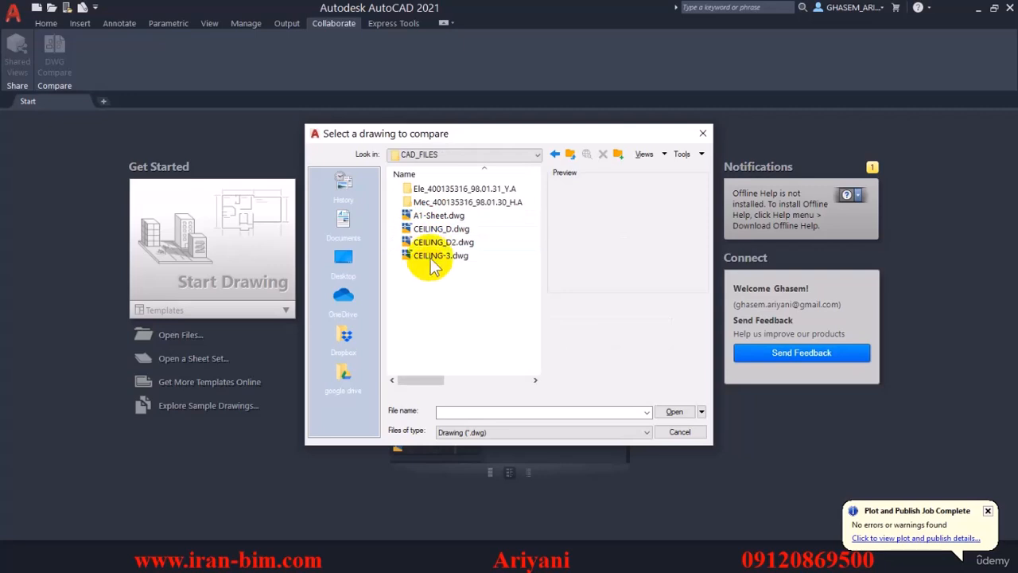
pyautogui.doubleClick(437, 202)
pyautogui.doubleClick(423, 189)
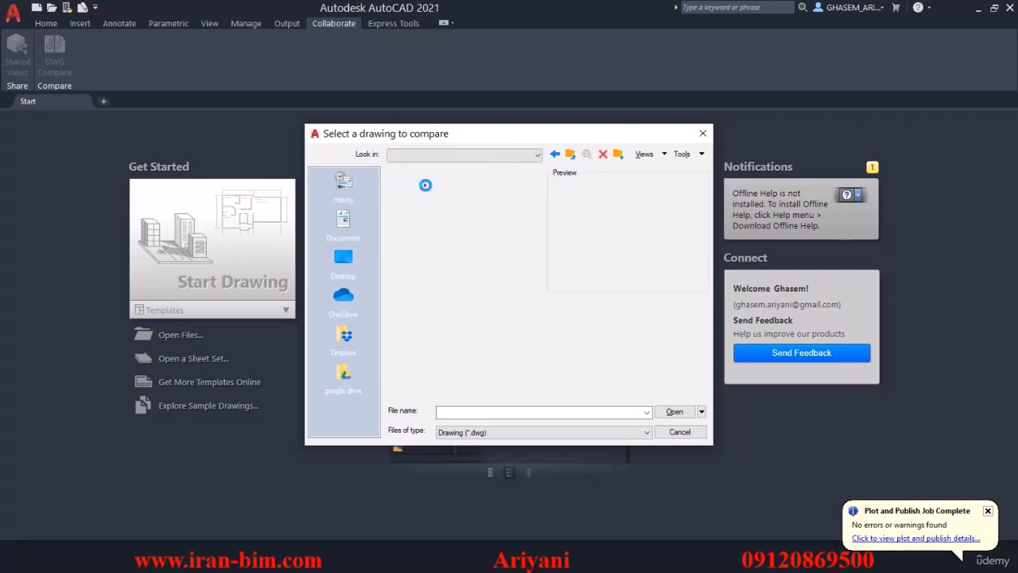
pyautogui.click(703, 134)
# Choose ORGION FILE.dwg in G:\K\BIM Course IRAN-BIM\04-Mechanical\FILES\CAD\MEC as the base file of the comparison.
pyautogui.click(644, 271)
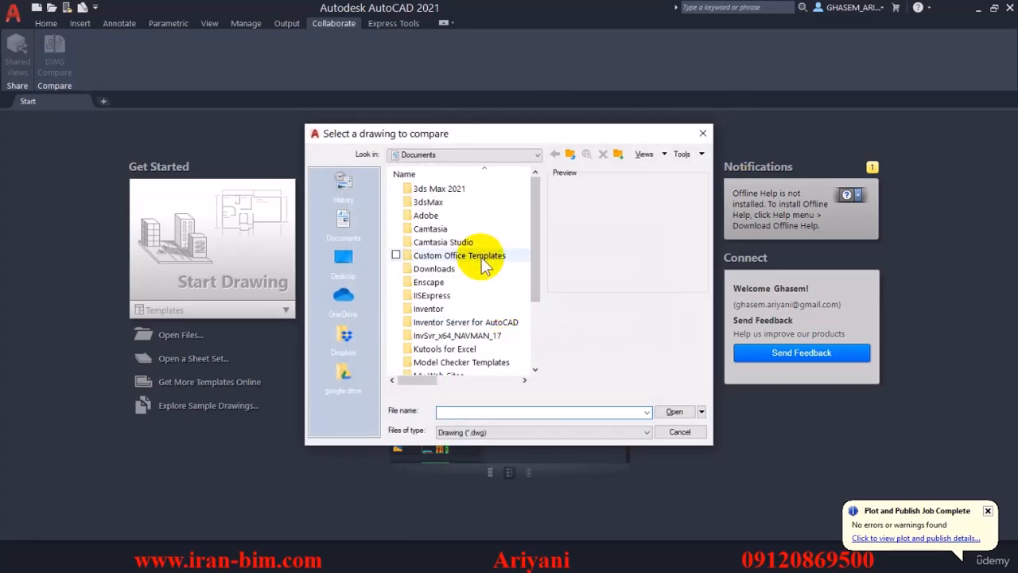
pyautogui.click(689, 417)
pyautogui.click(442, 202)
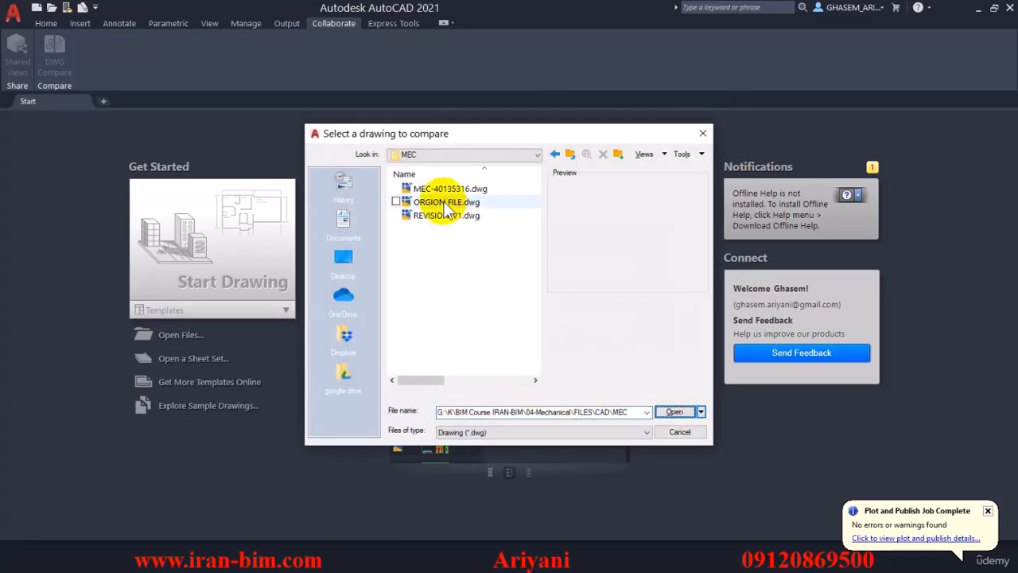
pyautogui.click(657, 413)
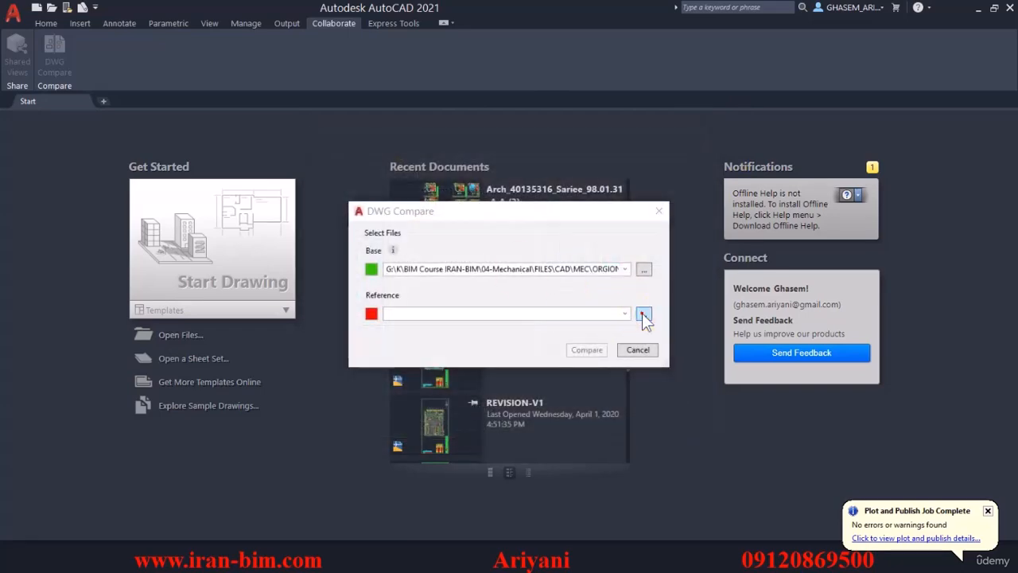
# Choose REVISION-V1.dwg from the MEC folder as the reference file and run the comparison.
pyautogui.click(642, 313)
pyautogui.click(446, 216)
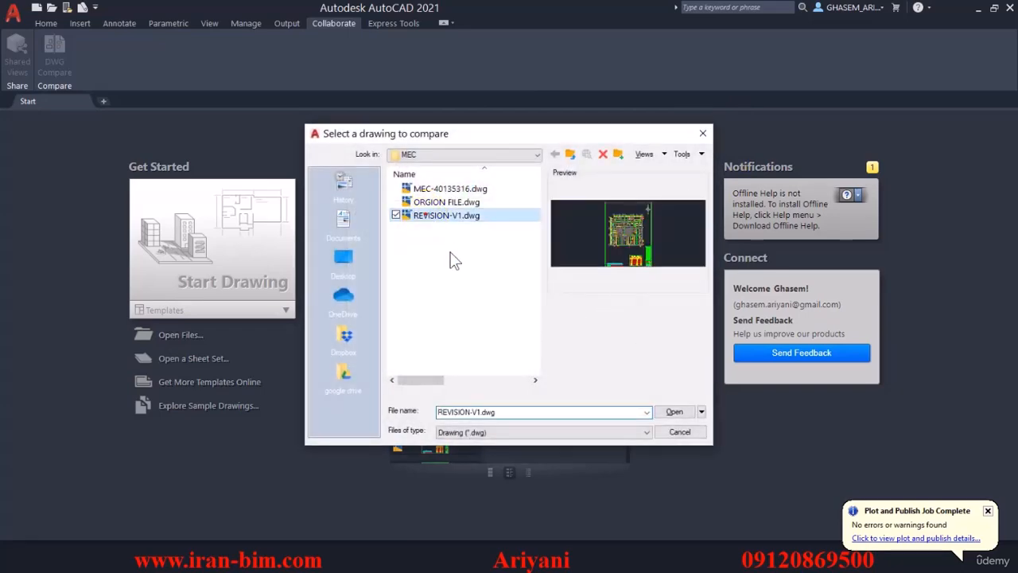
pyautogui.click(679, 414)
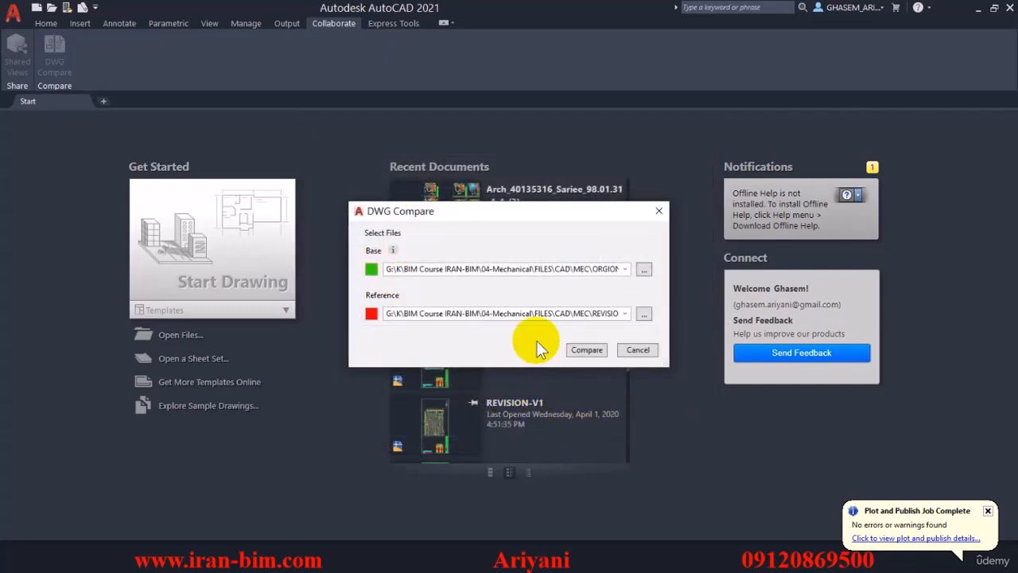
pyautogui.click(585, 350)
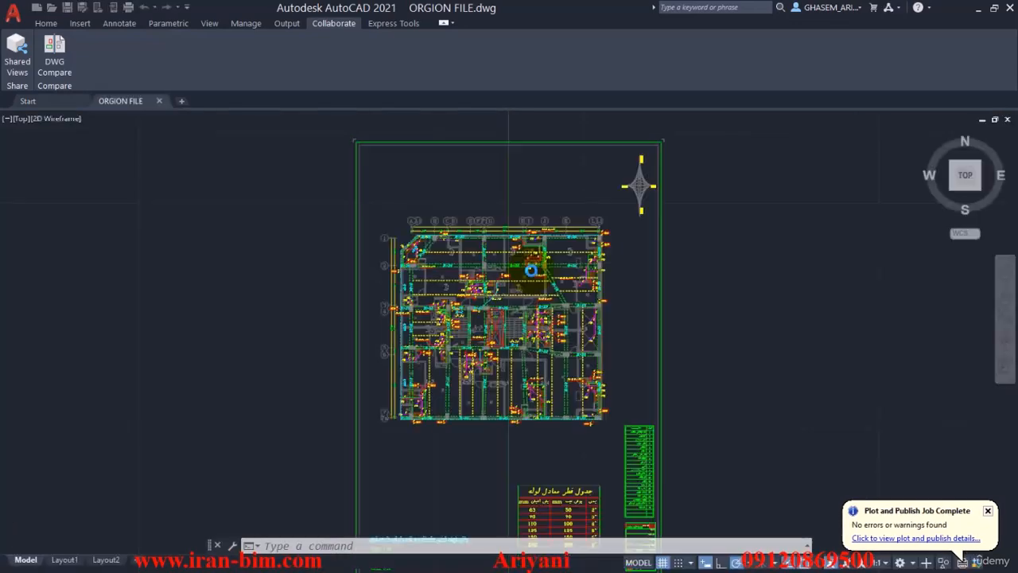
# Examine the comparison around the drawing title, the pipe size table, the title block and the floor plan.
pyautogui.scroll(-1, 327, 307)
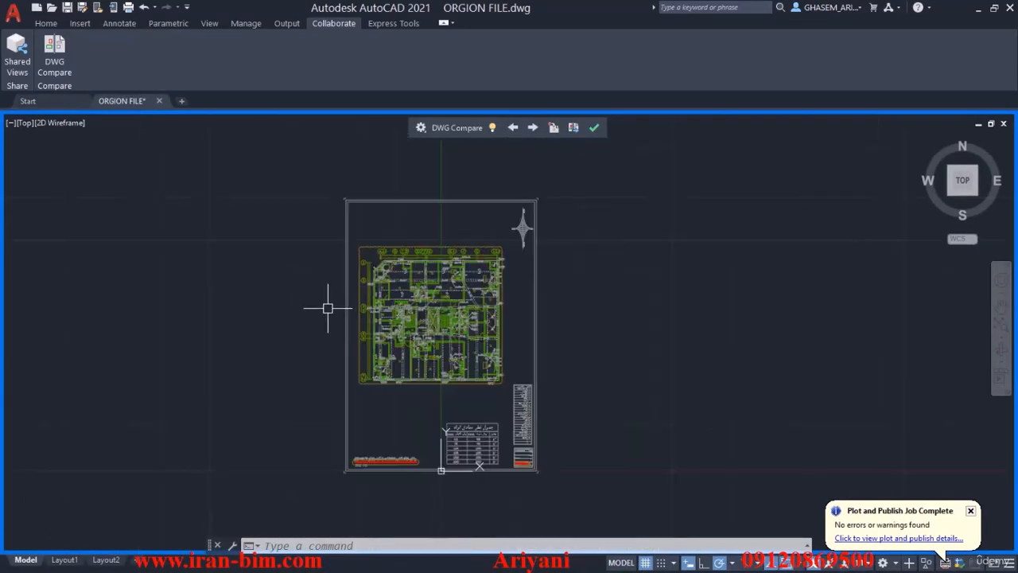
pyautogui.scroll(3, 366, 460)
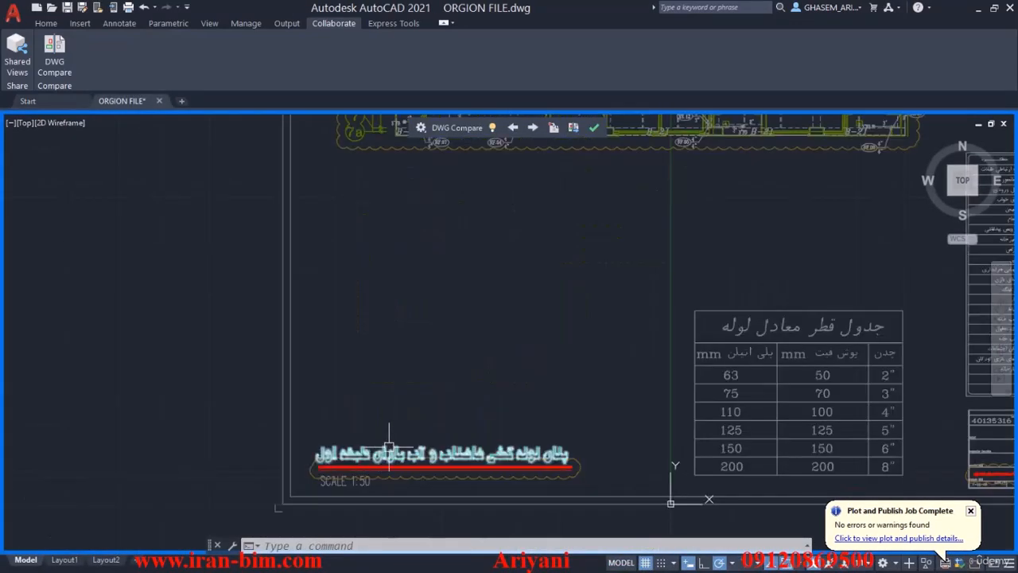
pyautogui.moveTo(614, 437); pyautogui.dragTo(286, 401, button='middle')
pyautogui.scroll(6, 684, 454)
pyautogui.scroll(-6, 650, 386)
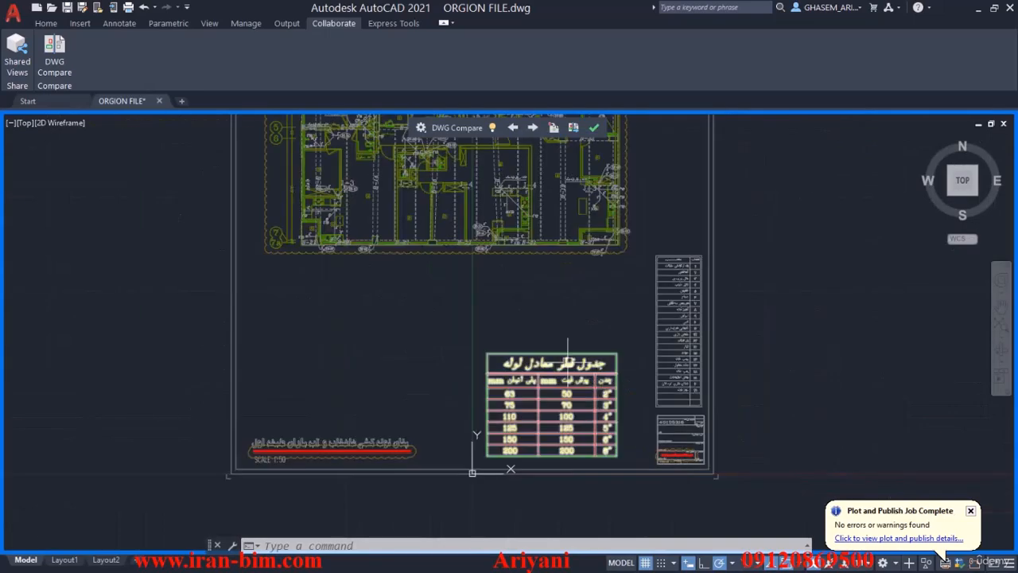
pyautogui.scroll(1, 357, 349)
pyautogui.scroll(6, 318, 254)
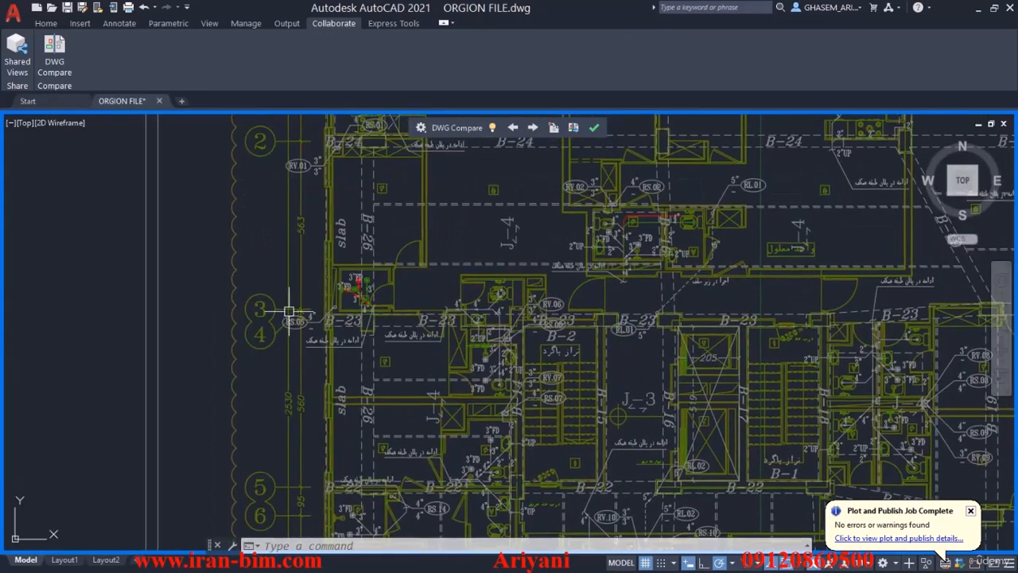
pyautogui.scroll(-7, 260, 352)
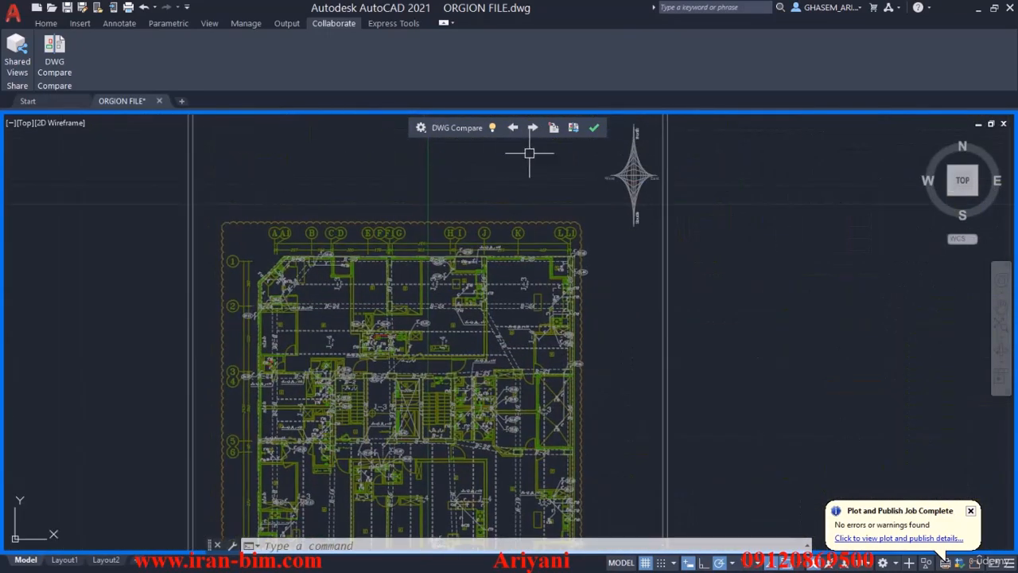
# Try to export the comparison as a snapshot drawing.
pyautogui.click(573, 127)
pyautogui.click(693, 130)
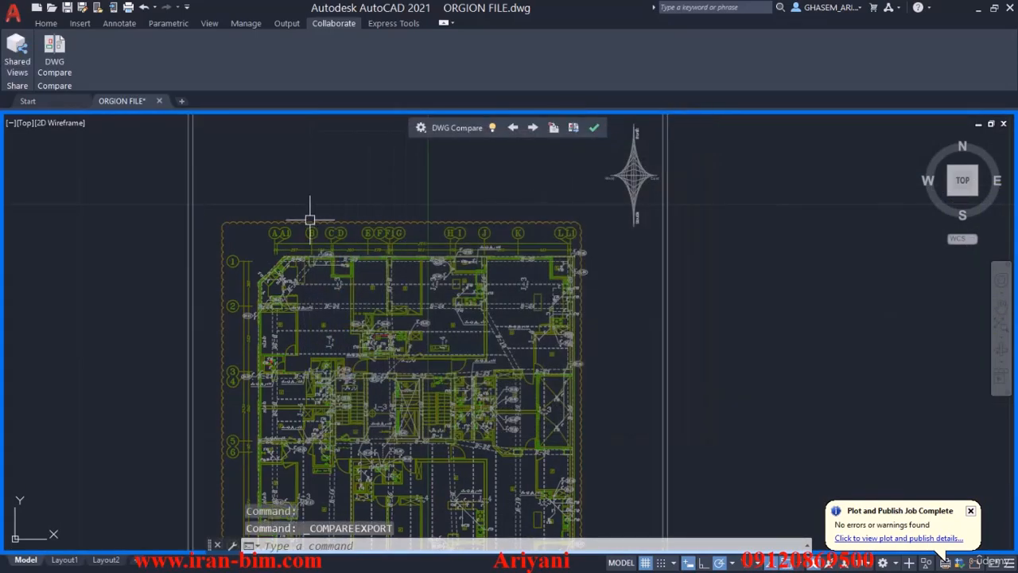
# Toggle the Not in Current Drawing, Only in Current Drawing and No Differences displays in the comparison settings to inspect each set of objects.
pyautogui.scroll(5, 304, 338)
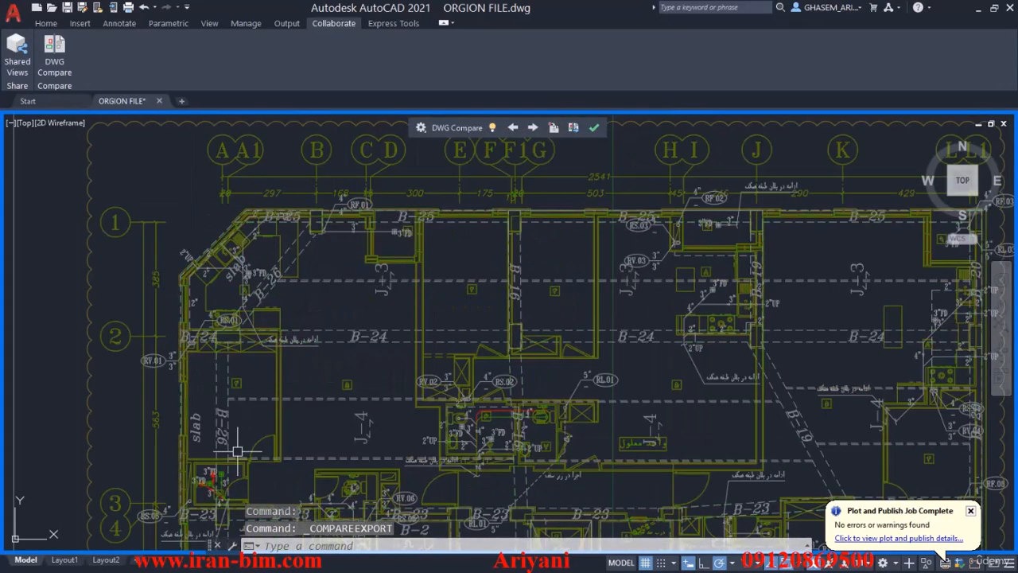
pyautogui.click(421, 128)
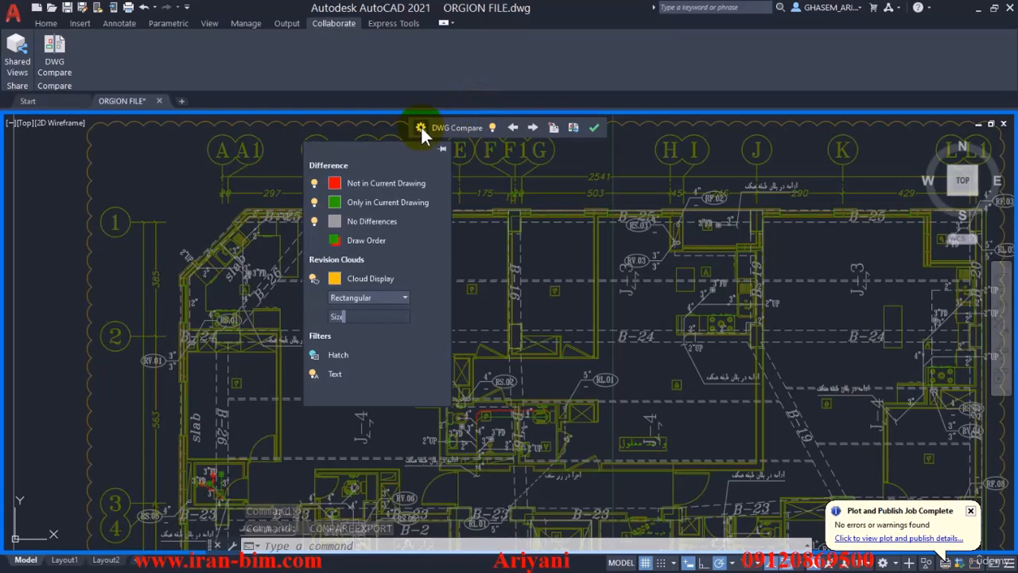
pyautogui.click(313, 184)
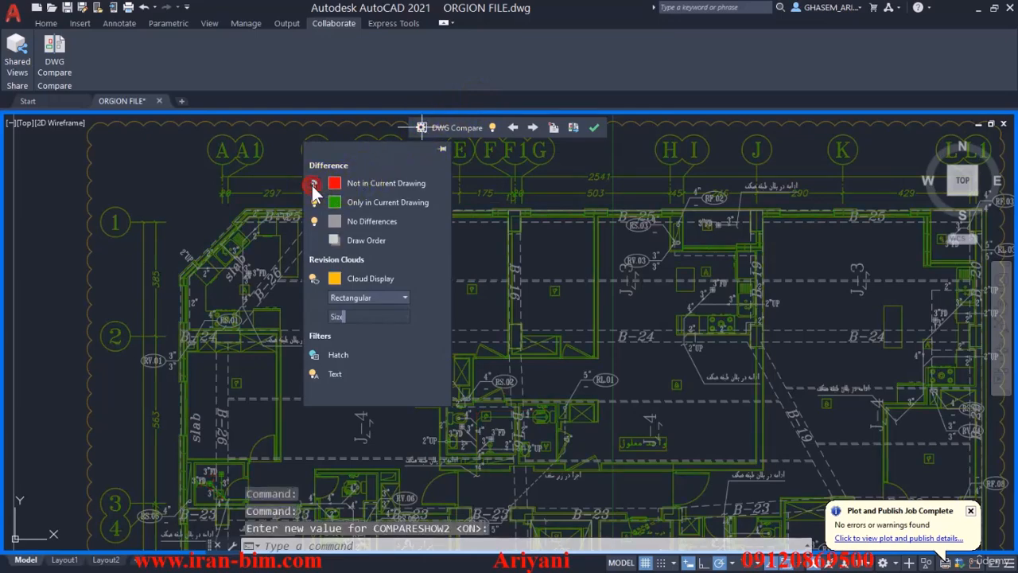
pyautogui.click(313, 205)
pyautogui.click(312, 221)
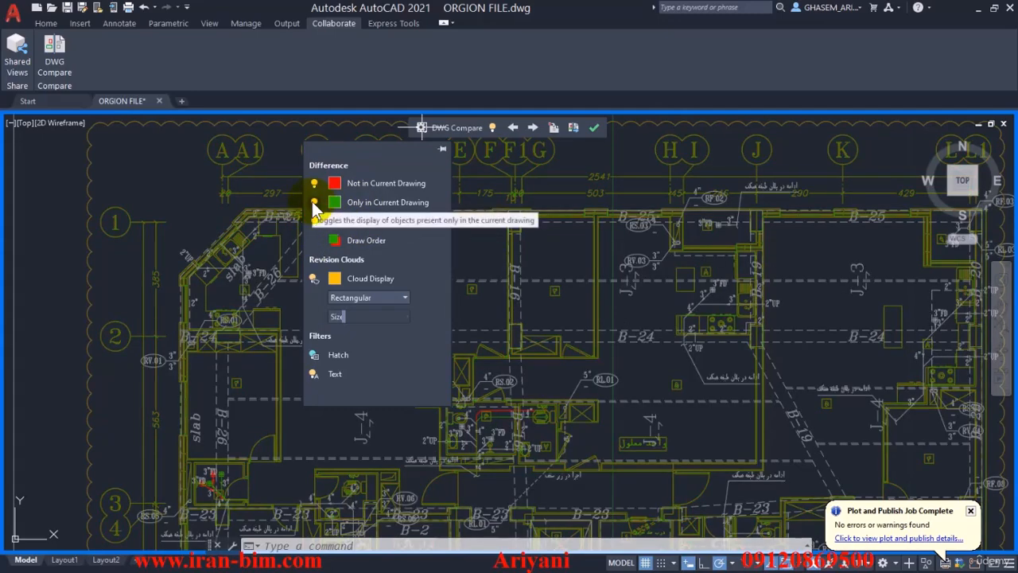
pyautogui.click(313, 204)
pyautogui.click(312, 199)
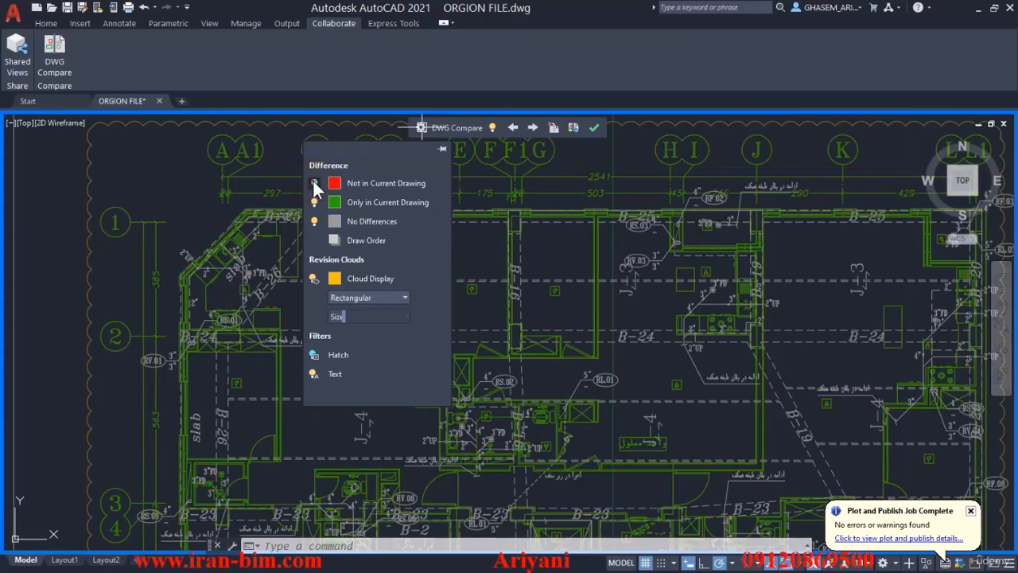
# Step forward through the comparison's differences, from the floor plan to the drawing title and the title block.
pyautogui.click(530, 127)
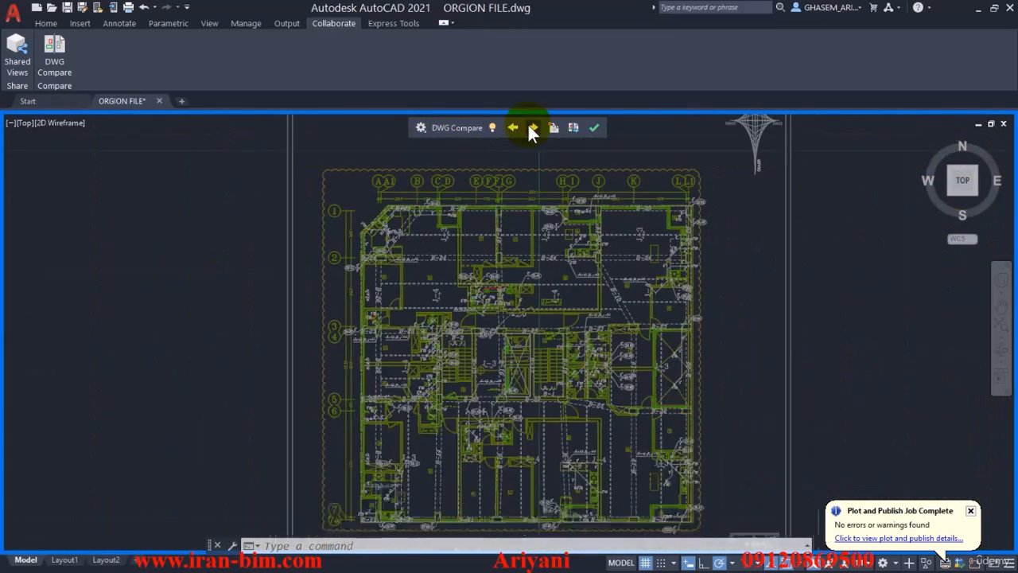
pyautogui.click(530, 128)
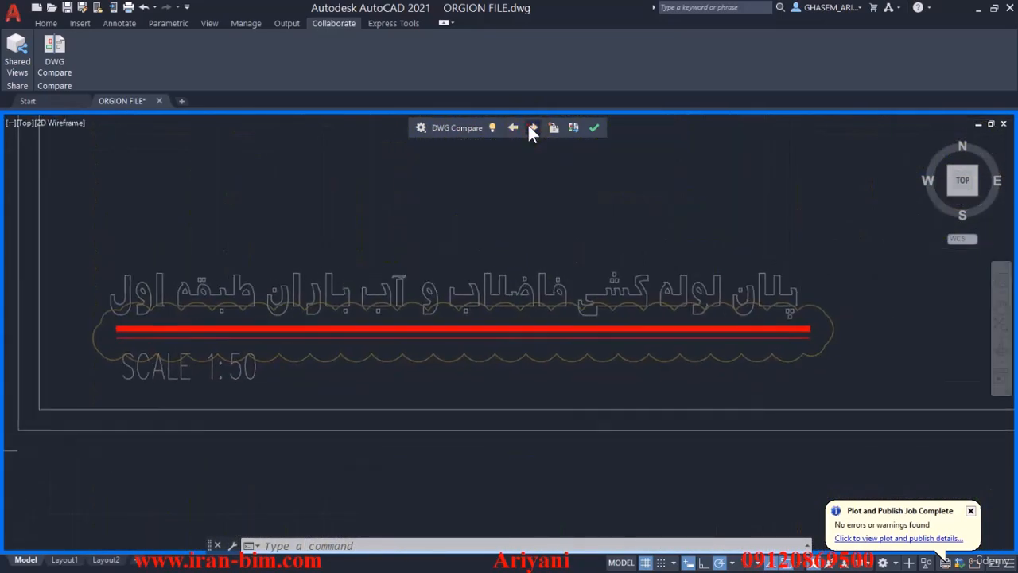
pyautogui.click(530, 127)
pyautogui.click(530, 127)
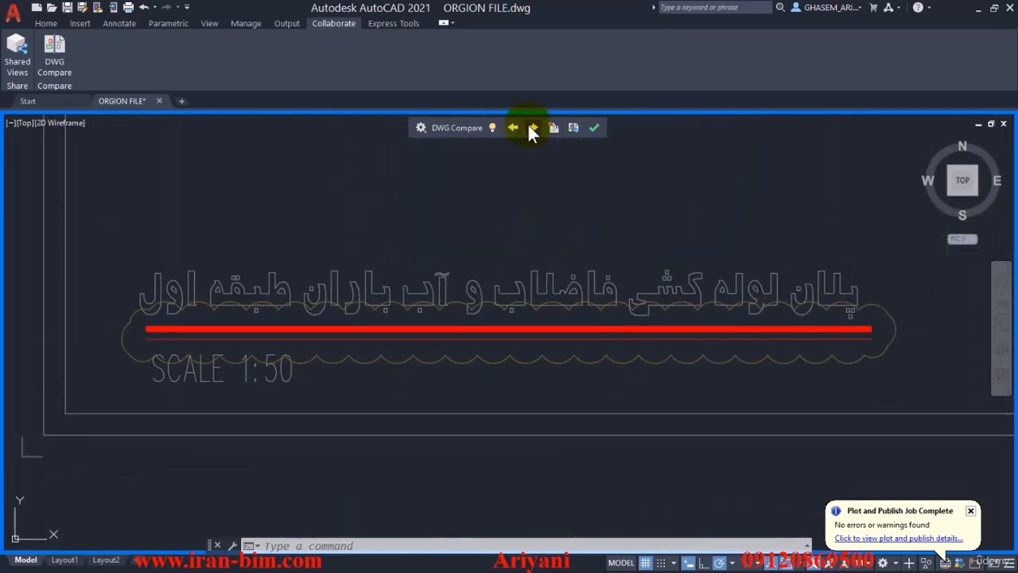
pyautogui.click(531, 128)
# End the comparison and close the ORGION FILE drawing without saving its changes.
pyautogui.click(594, 127)
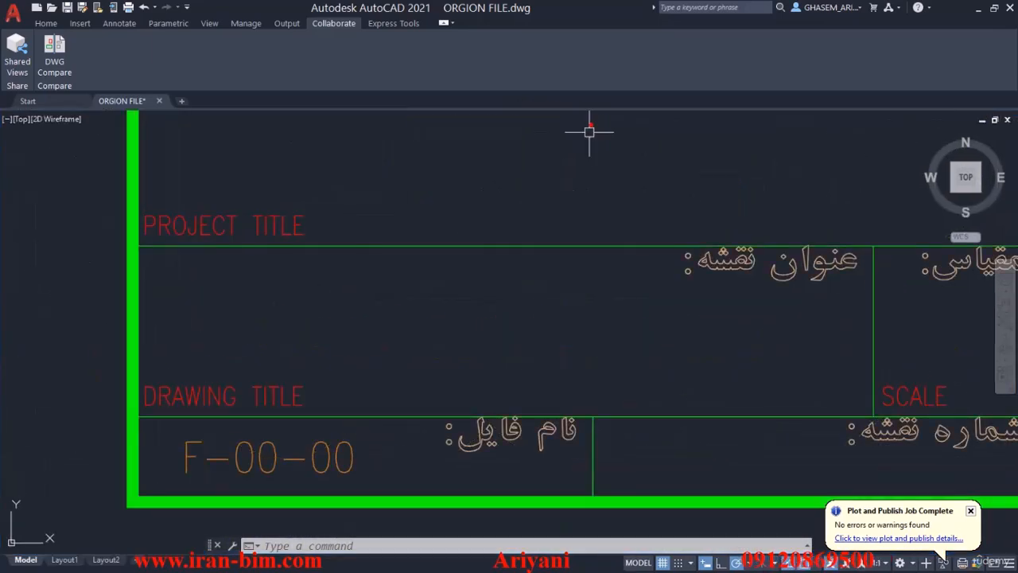
pyautogui.scroll(-9, 500, 258)
pyautogui.moveTo(501, 257); pyautogui.dragTo(546, 347, button='middle')
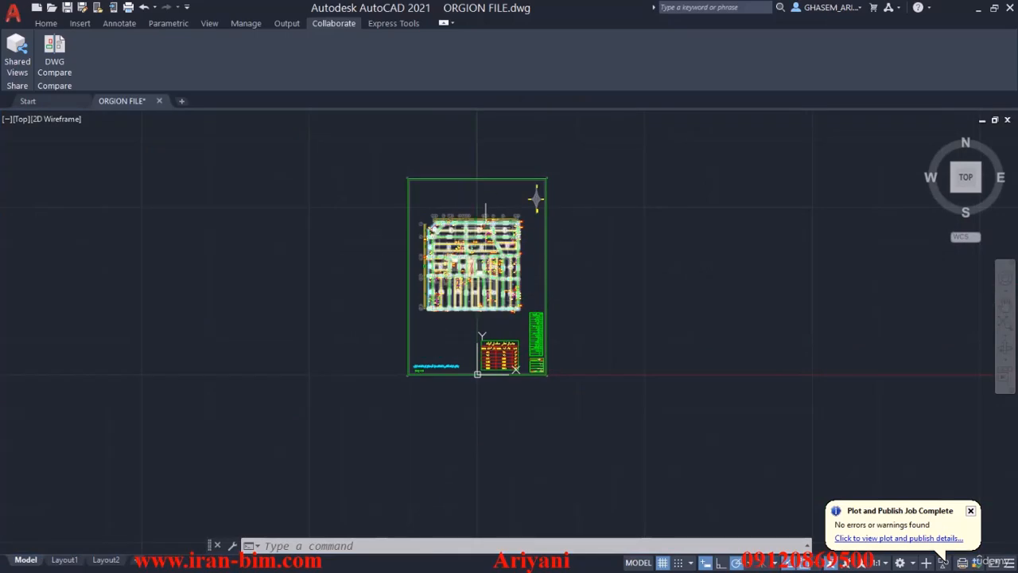
pyautogui.click(159, 101)
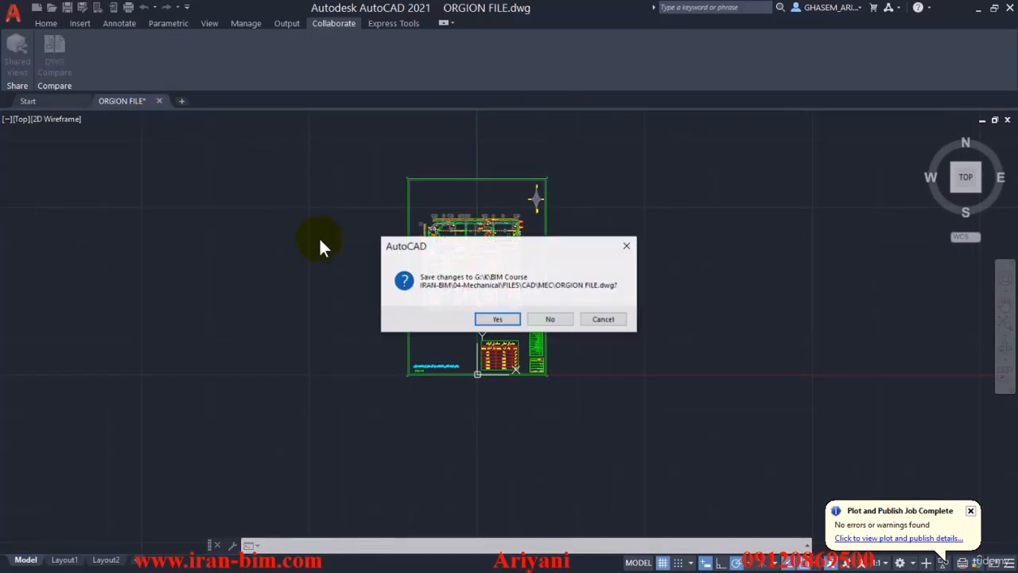
pyautogui.click(557, 325)
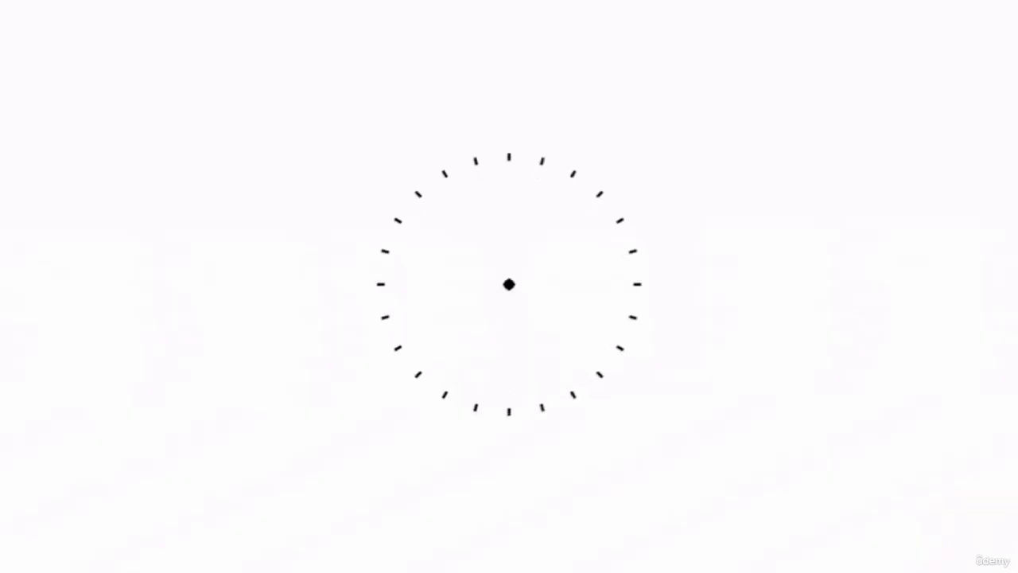